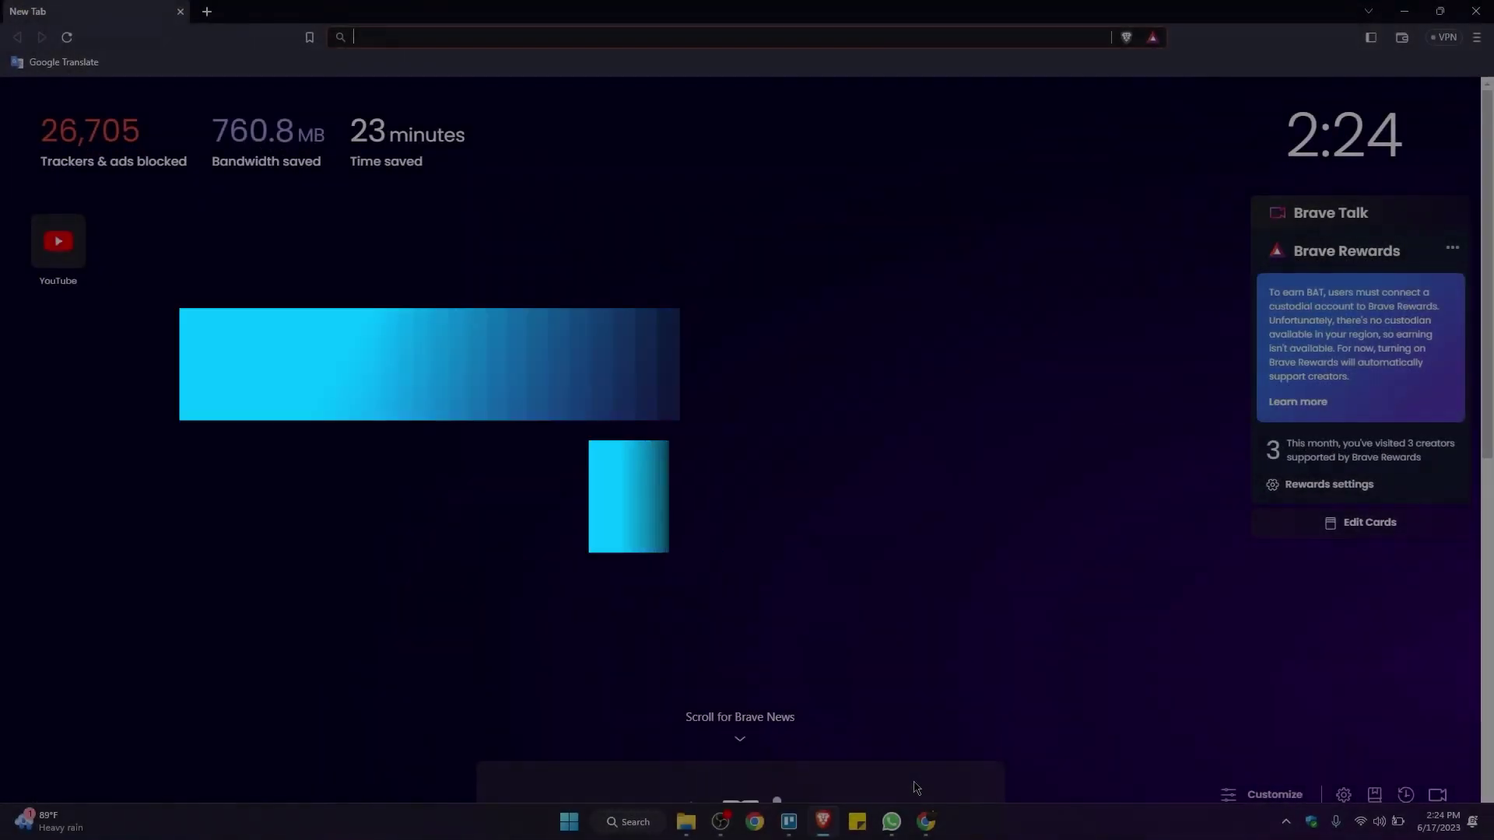
Search for 'wordpress' from the address bar to reach the WordPress.com homepage
{"action": "type", "text": "wo"}
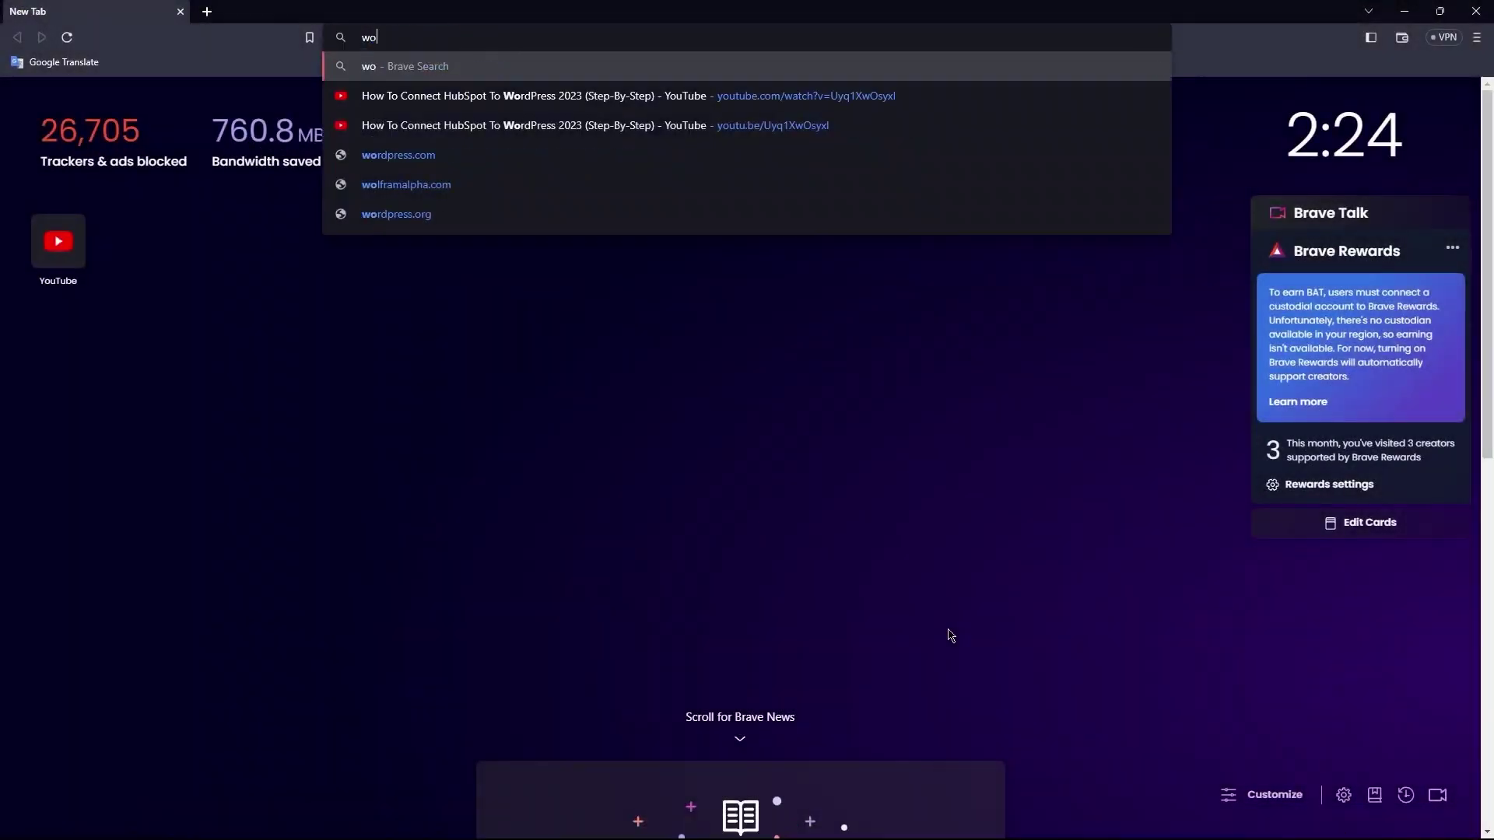
{"action": "type", "text": "rdpress"}
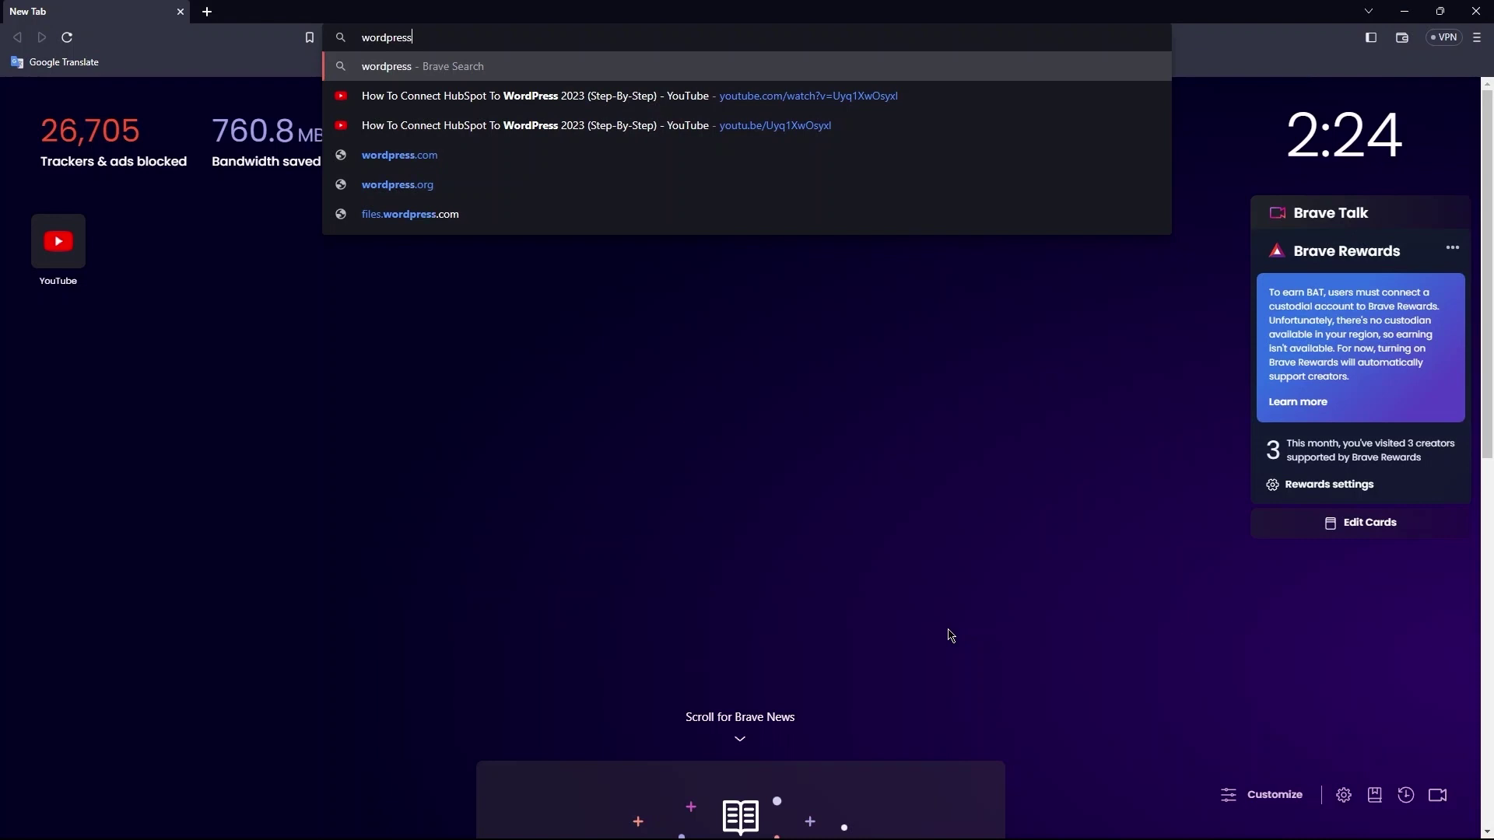
{"action": "key", "text": "Return"}
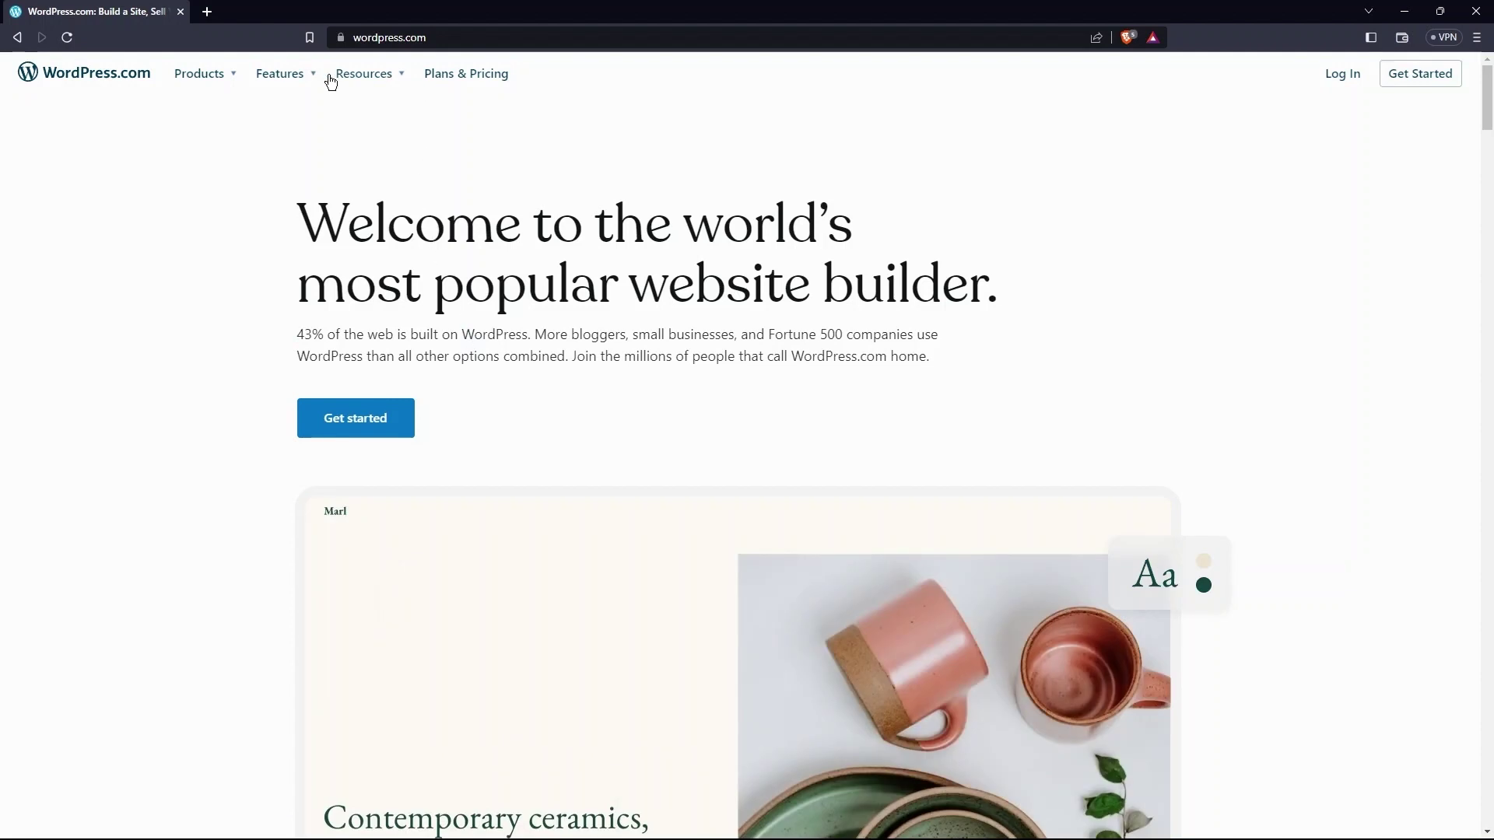
{"action": "mouse_move", "coordinate": [212, 79]}
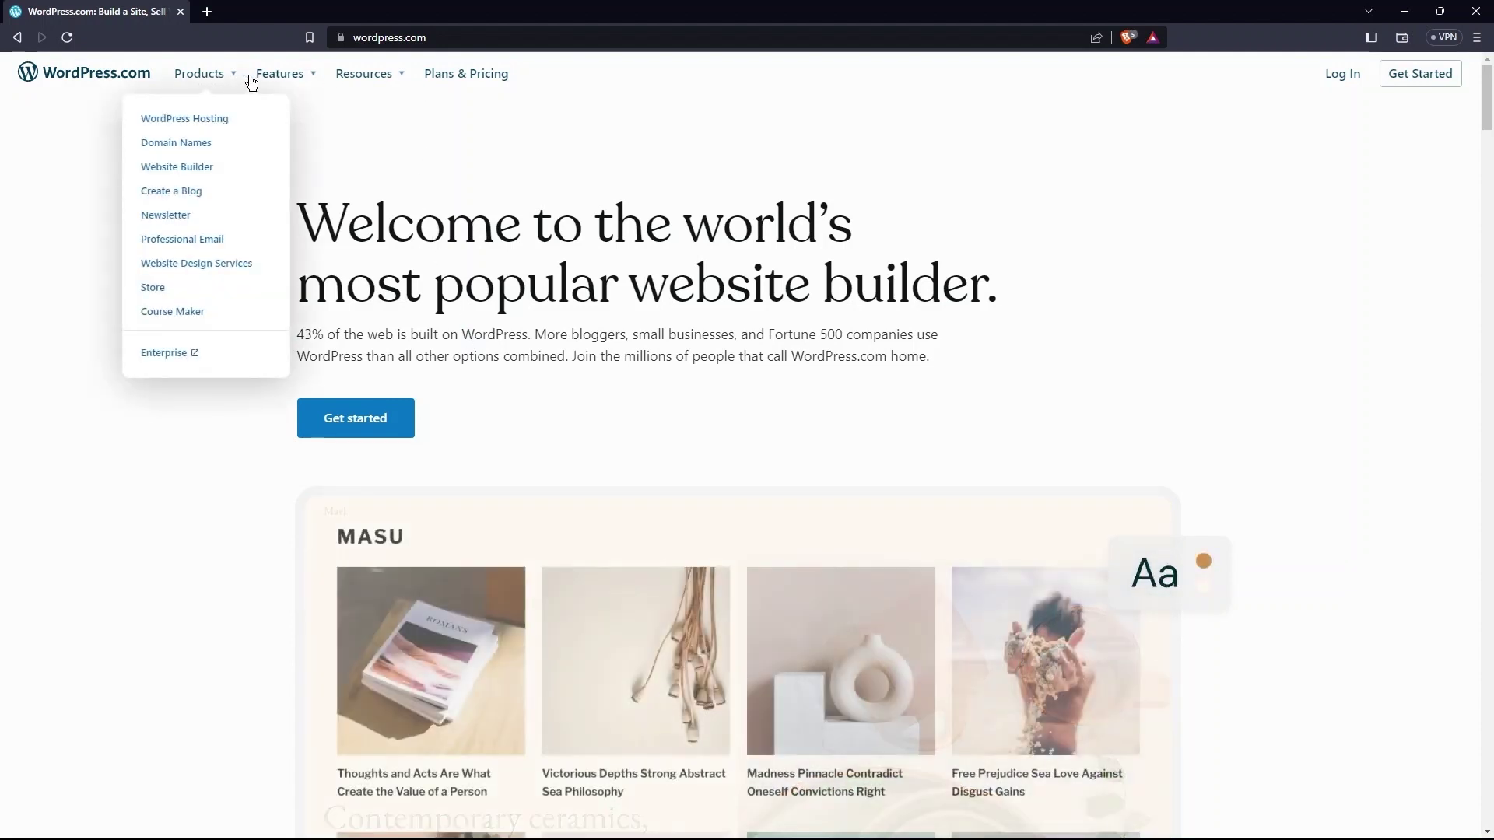
{"action": "mouse_move", "coordinate": [266, 77]}
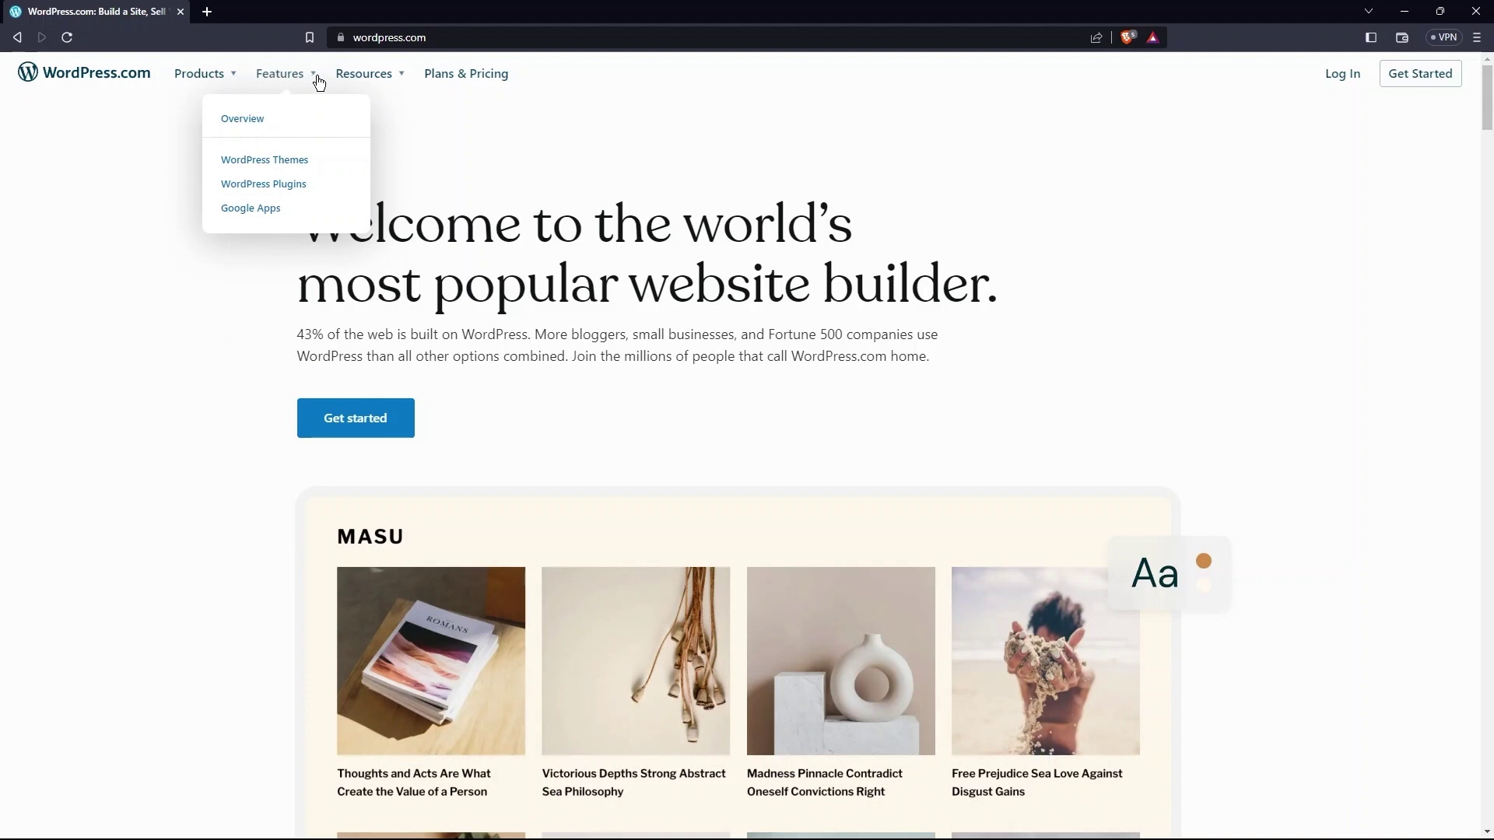
{"action": "mouse_move", "coordinate": [345, 74]}
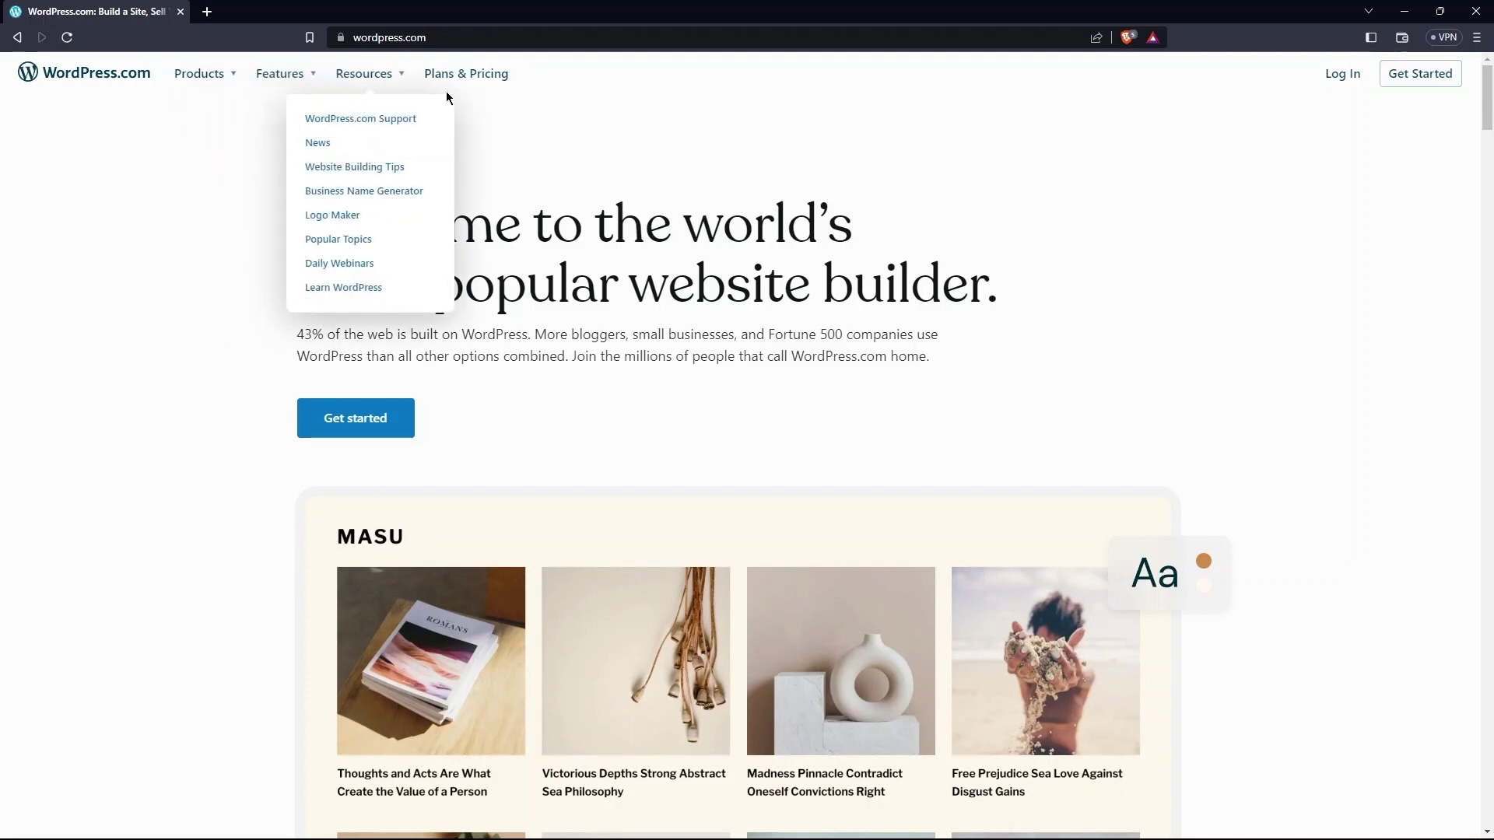
Open Plans & Pricing and highlight the Free (0) and Personal (160) annual plans
{"action": "left_click", "coordinate": [484, 74]}
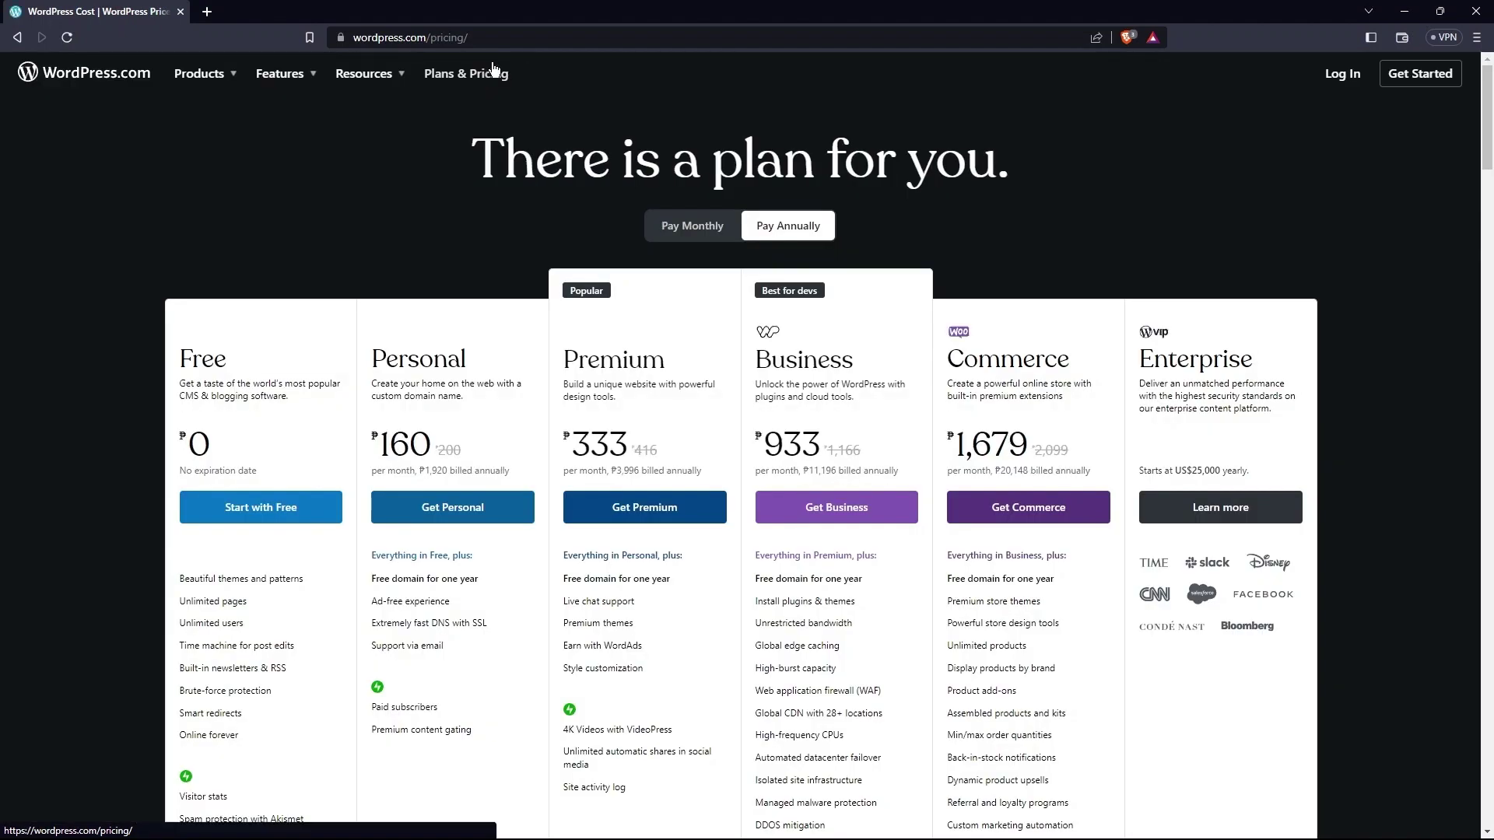
{"action": "scroll", "coordinate": [436, 68], "scroll_direction": "down", "scroll_amount": 2}
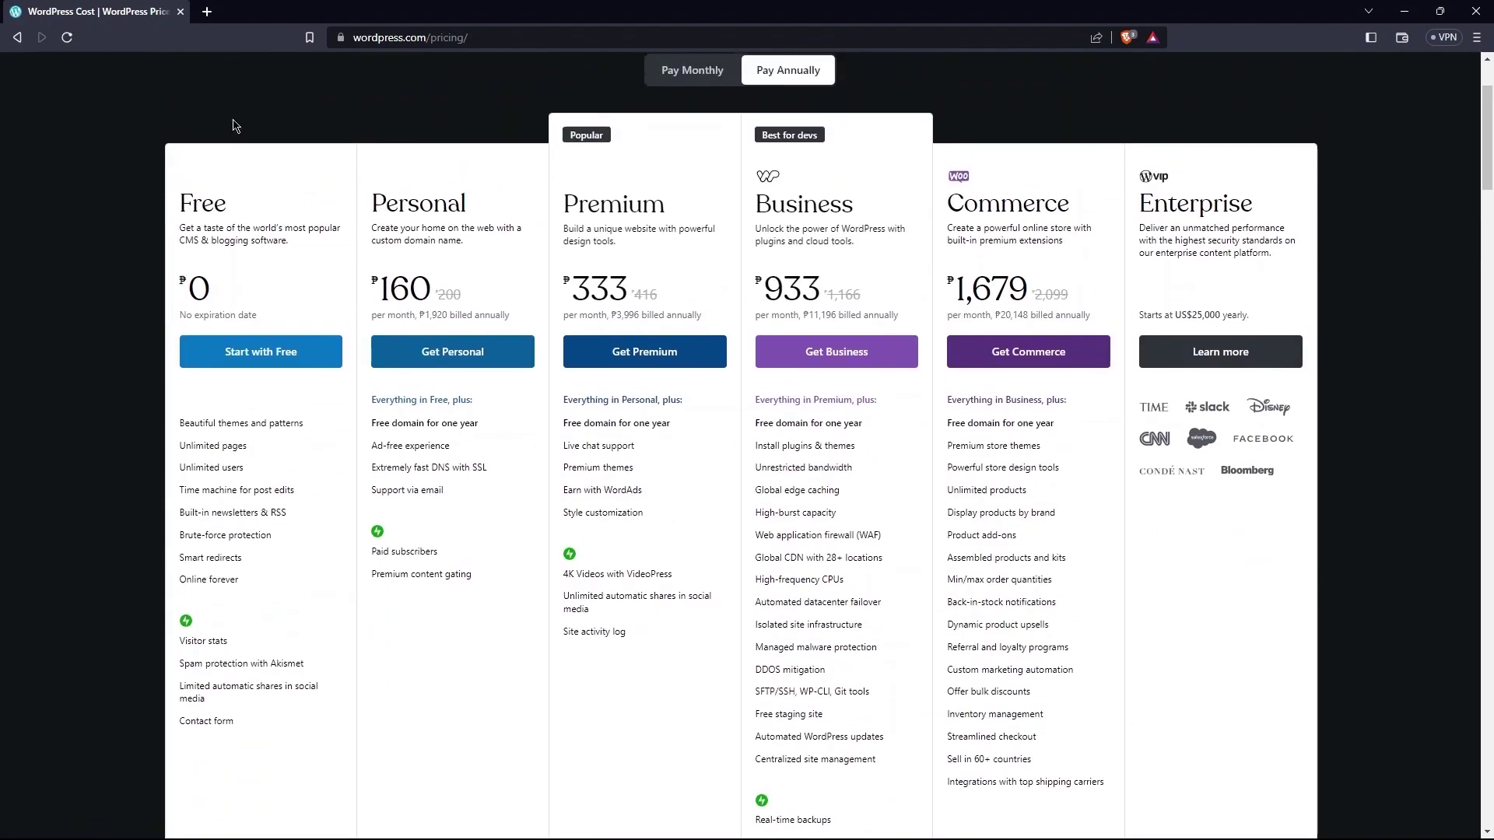
{"action": "left_click_drag", "start_coordinate": [176, 213], "coordinate": [235, 215]}
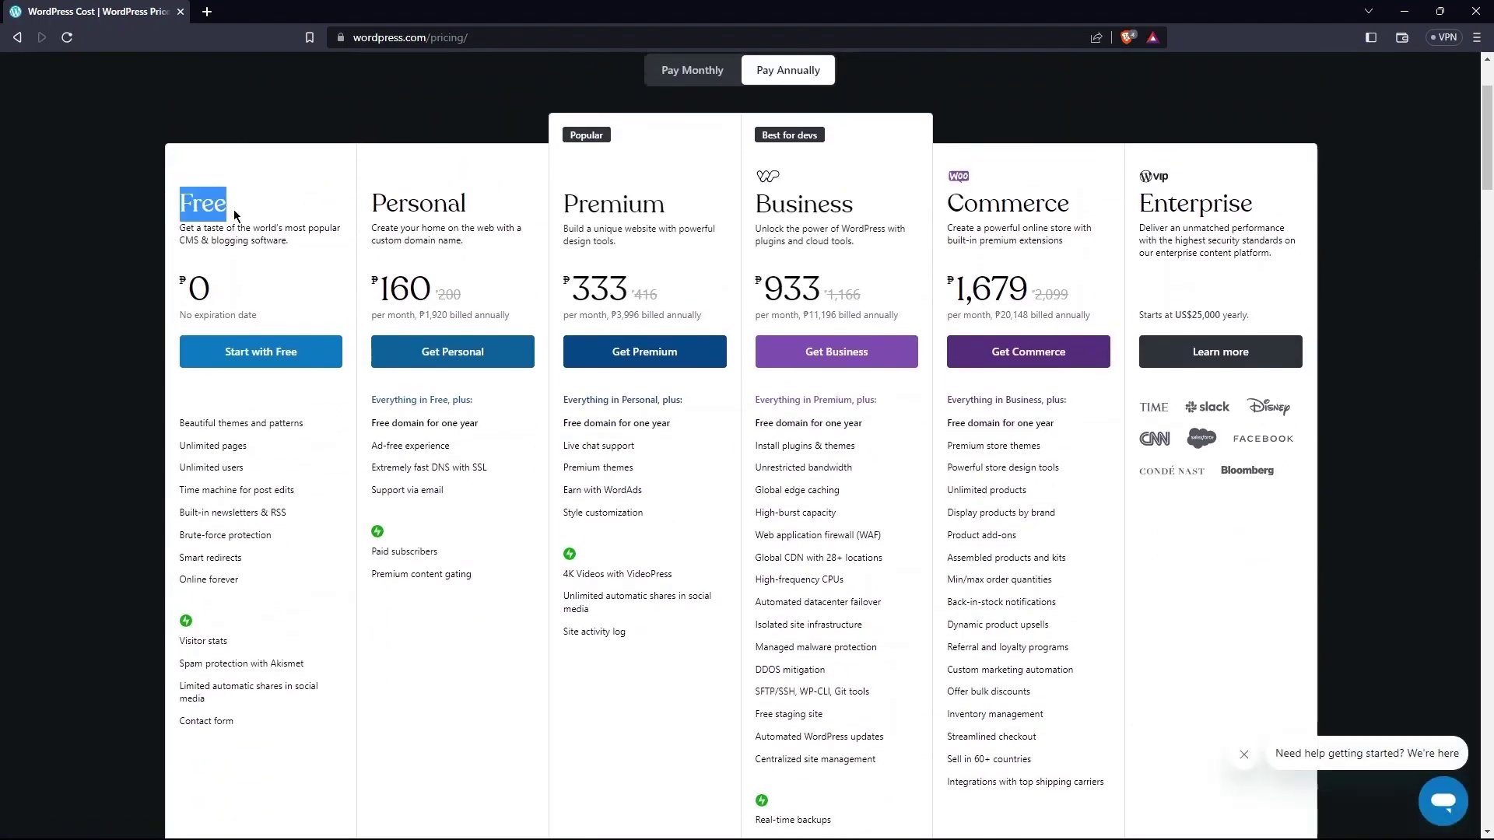
{"action": "left_click_drag", "start_coordinate": [190, 286], "coordinate": [215, 294]}
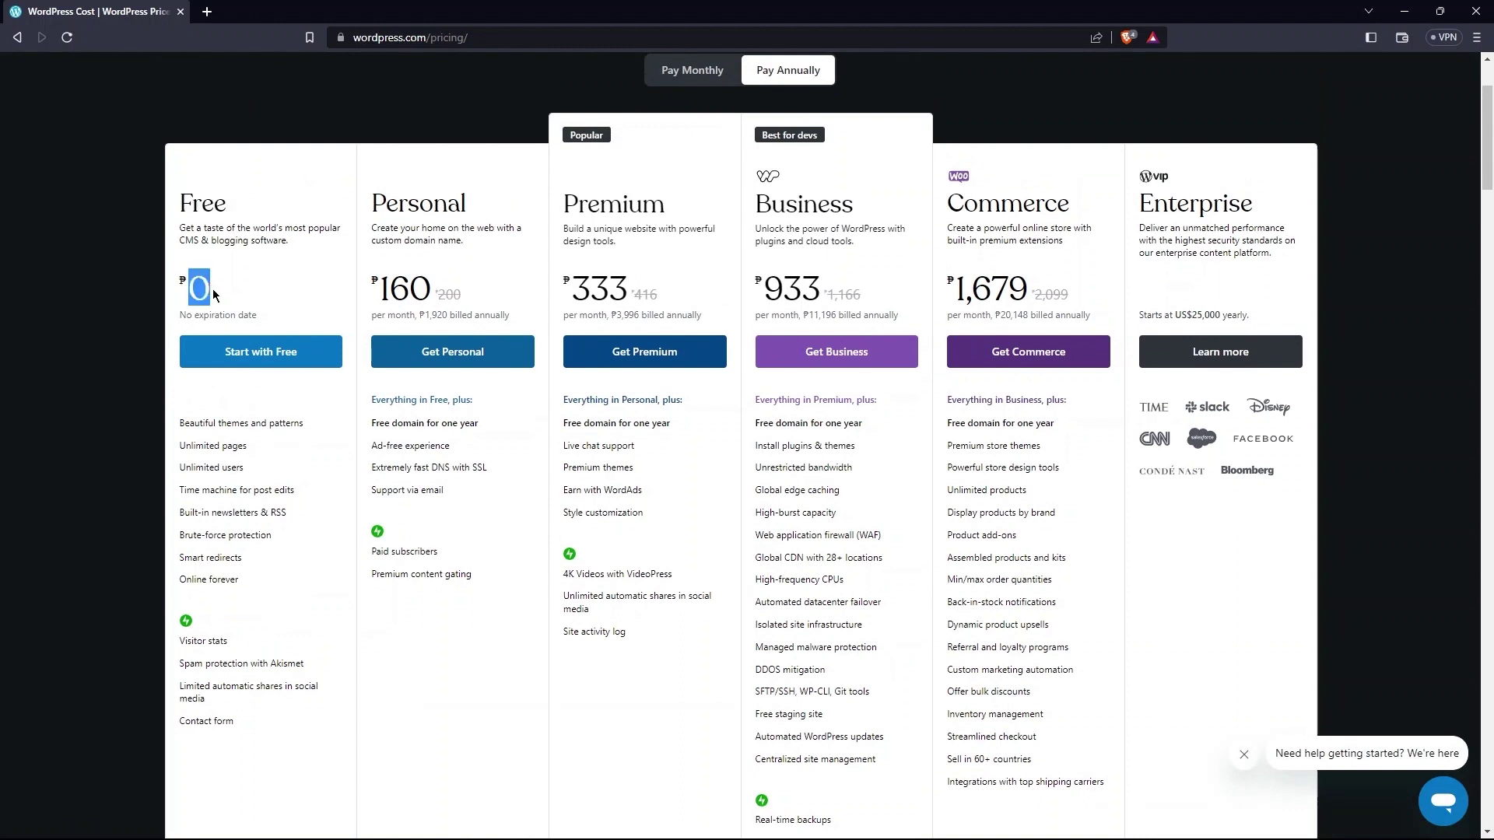
{"action": "left_click_drag", "start_coordinate": [374, 201], "coordinate": [465, 199]}
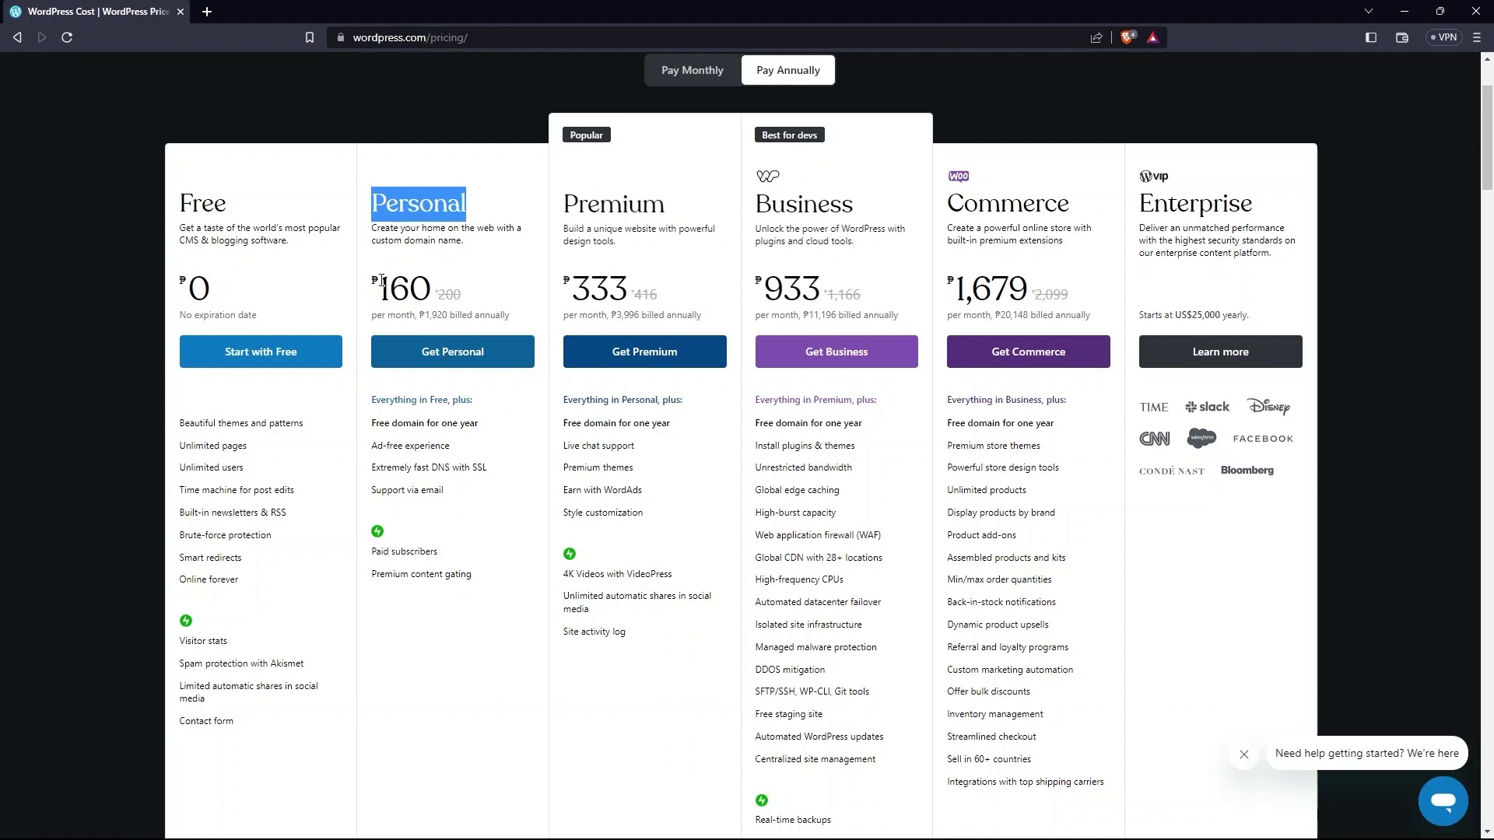
{"action": "left_click_drag", "start_coordinate": [378, 284], "coordinate": [439, 286]}
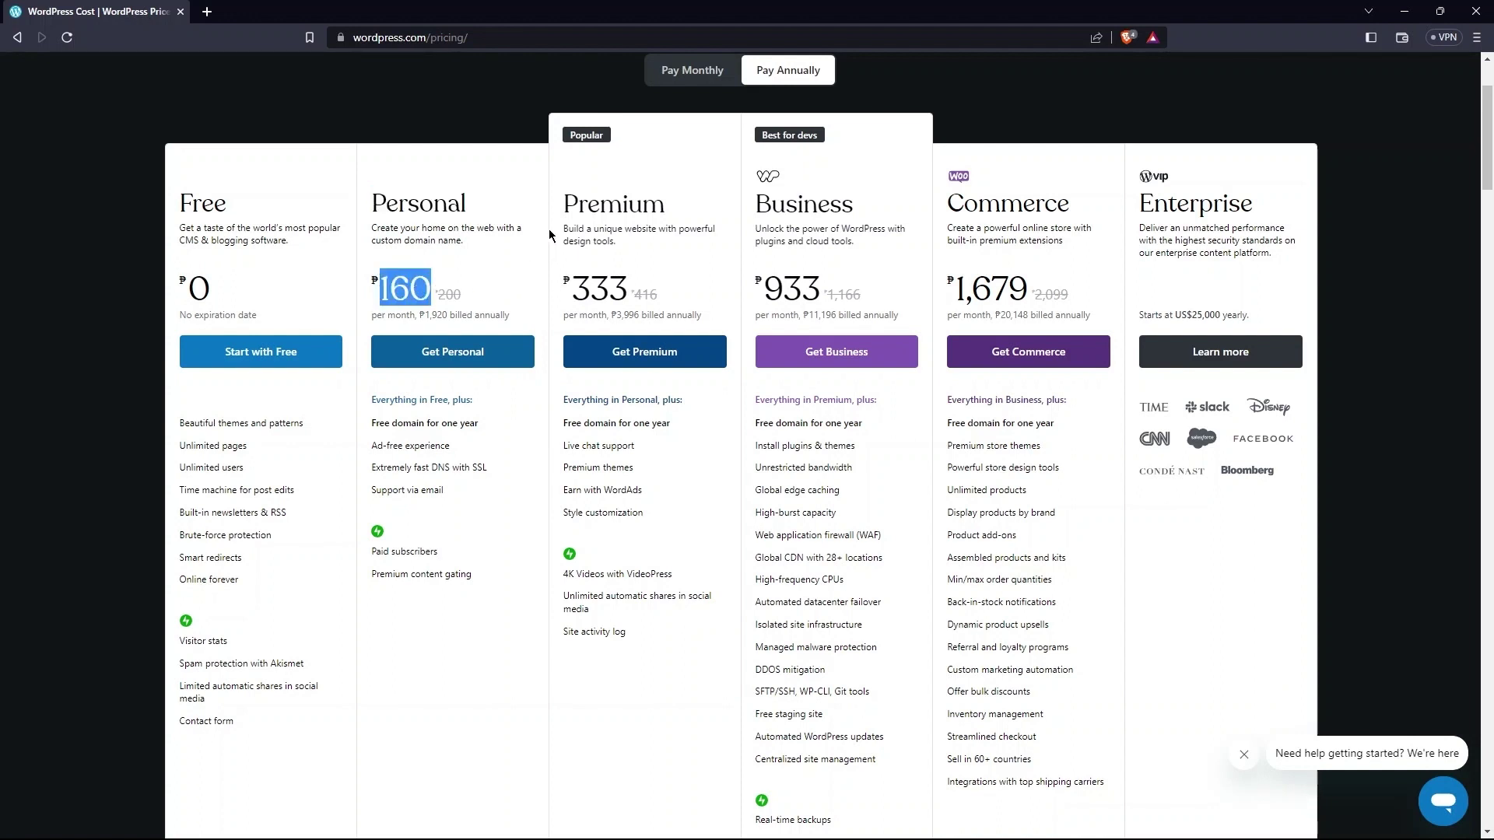
Highlight the Premium (333), Business (933) and Enterprise (from US$25,000 yearly) prices
{"action": "left_click_drag", "start_coordinate": [560, 208], "coordinate": [857, 210]}
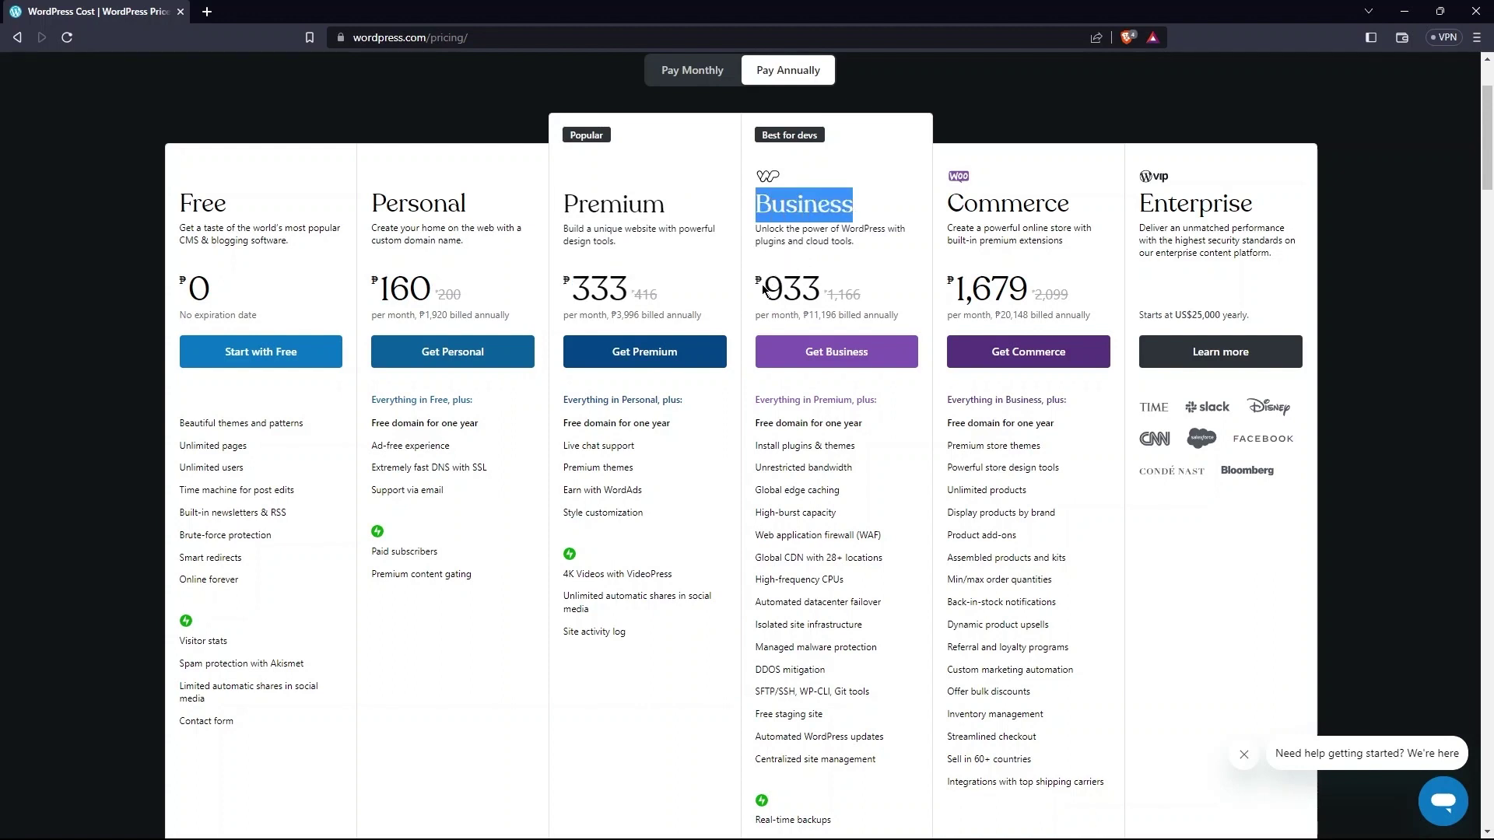
{"action": "left_click_drag", "start_coordinate": [764, 290], "coordinate": [821, 286]}
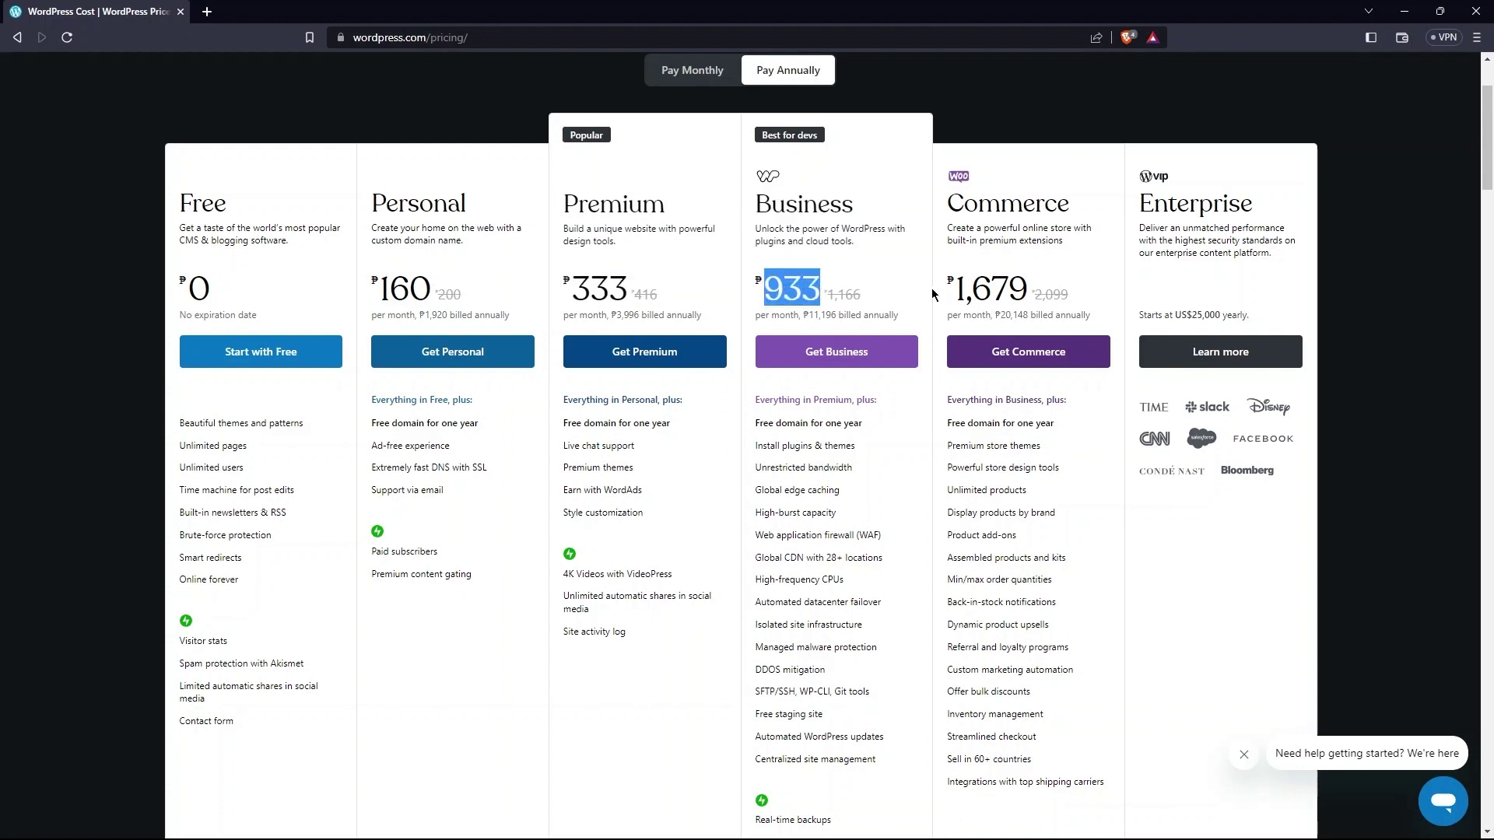
{"action": "left_click_drag", "start_coordinate": [948, 211], "coordinate": [1248, 205]}
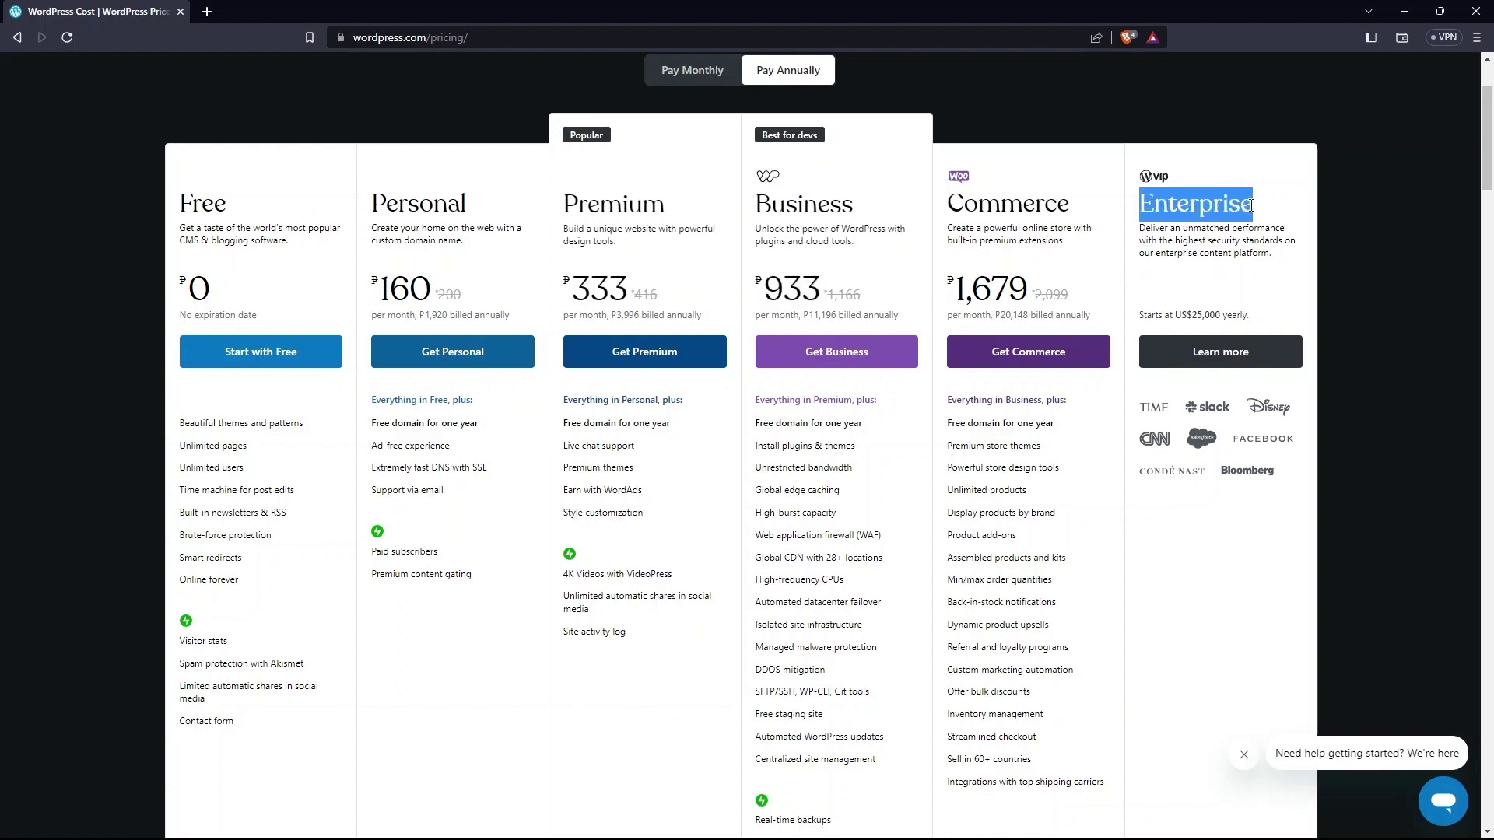
{"action": "left_click_drag", "start_coordinate": [1138, 314], "coordinate": [1253, 312]}
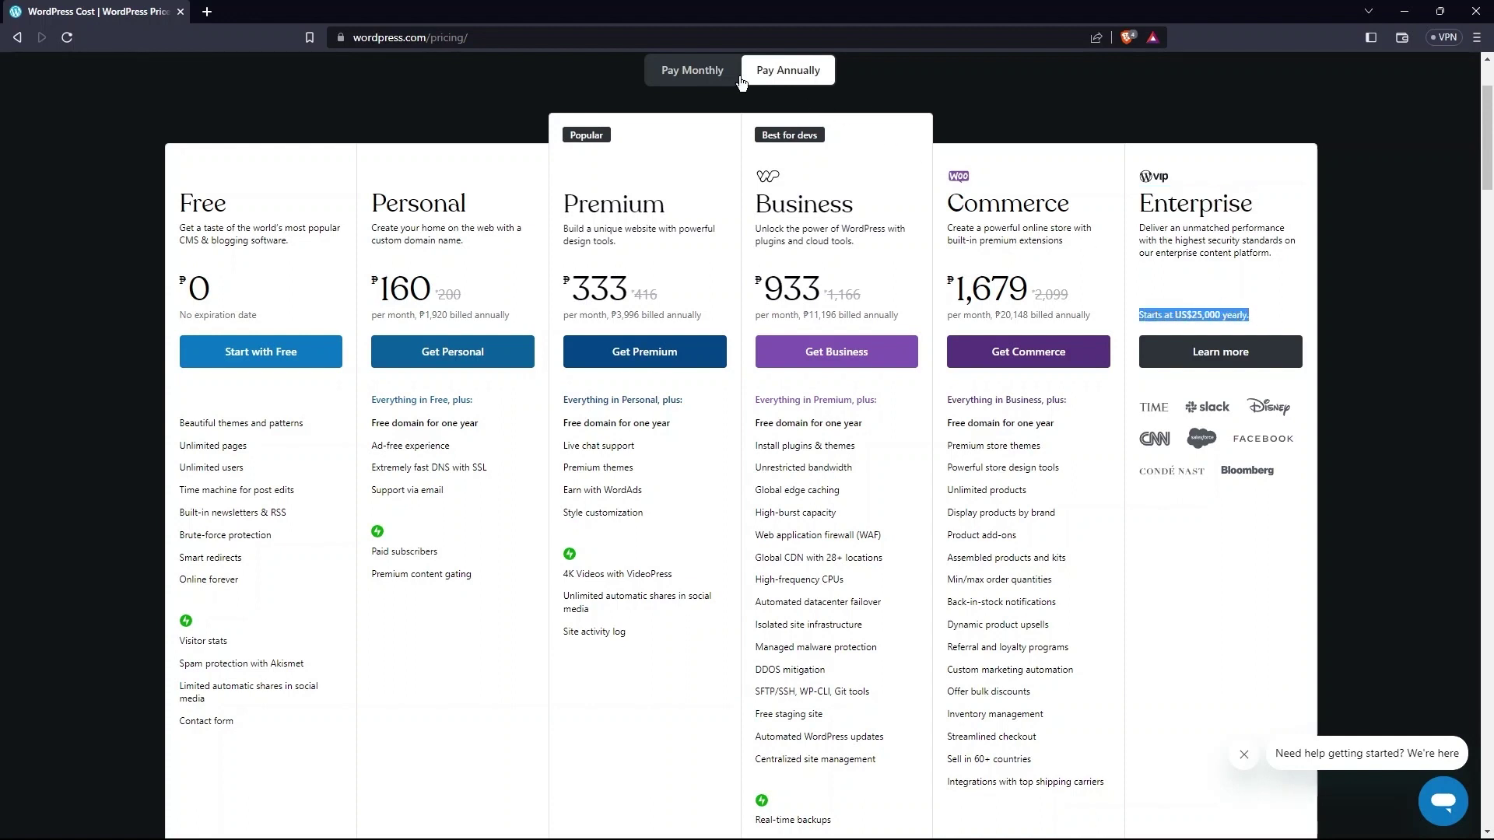
Switch to monthly billing and highlight the Free (0) and Personal (500) plans
{"action": "left_click", "coordinate": [697, 72]}
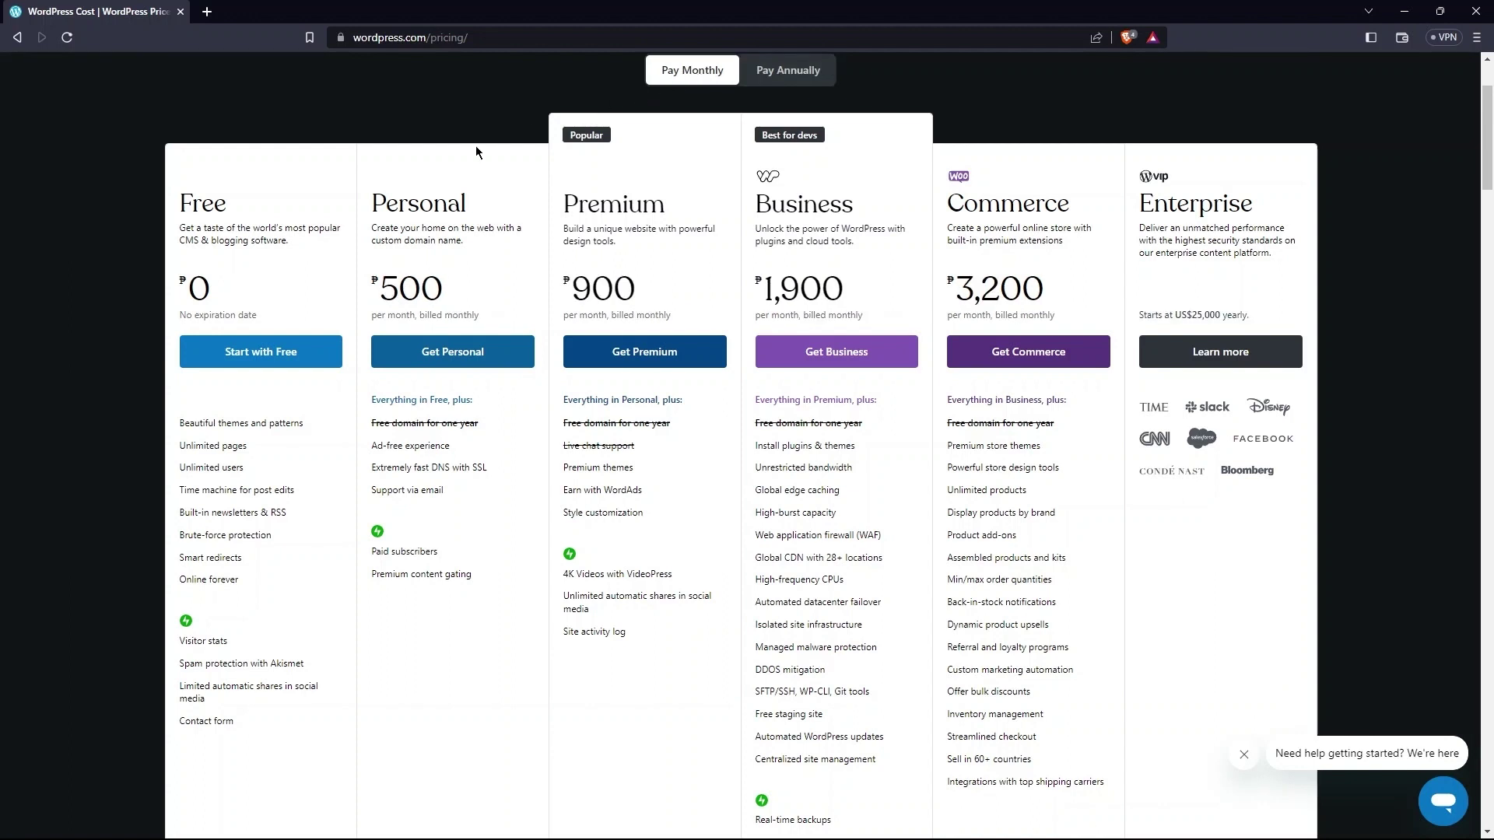
{"action": "left_click_drag", "start_coordinate": [172, 209], "coordinate": [228, 208]}
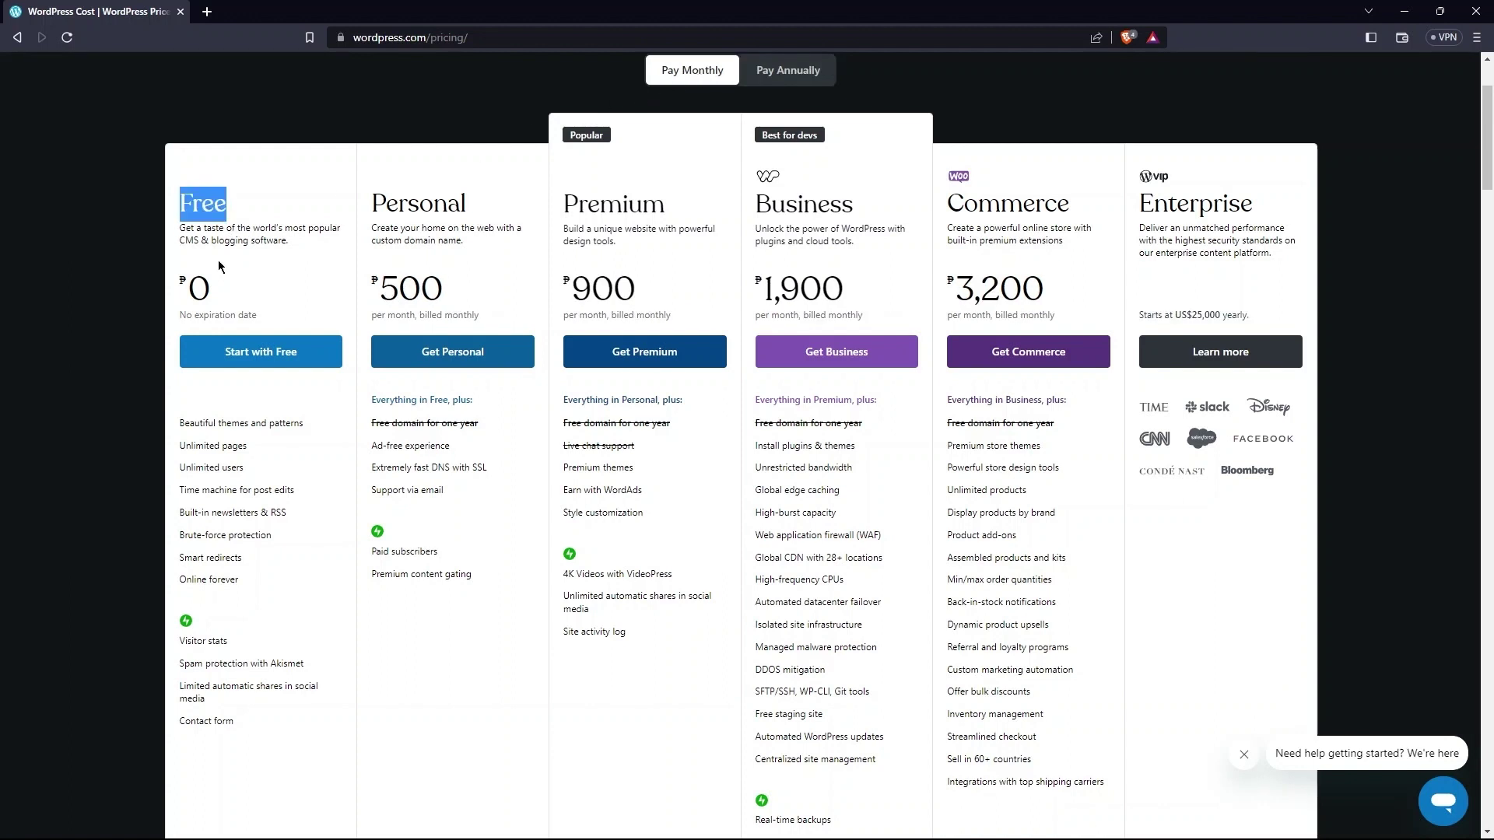
{"action": "left_click_drag", "start_coordinate": [194, 301], "coordinate": [222, 309]}
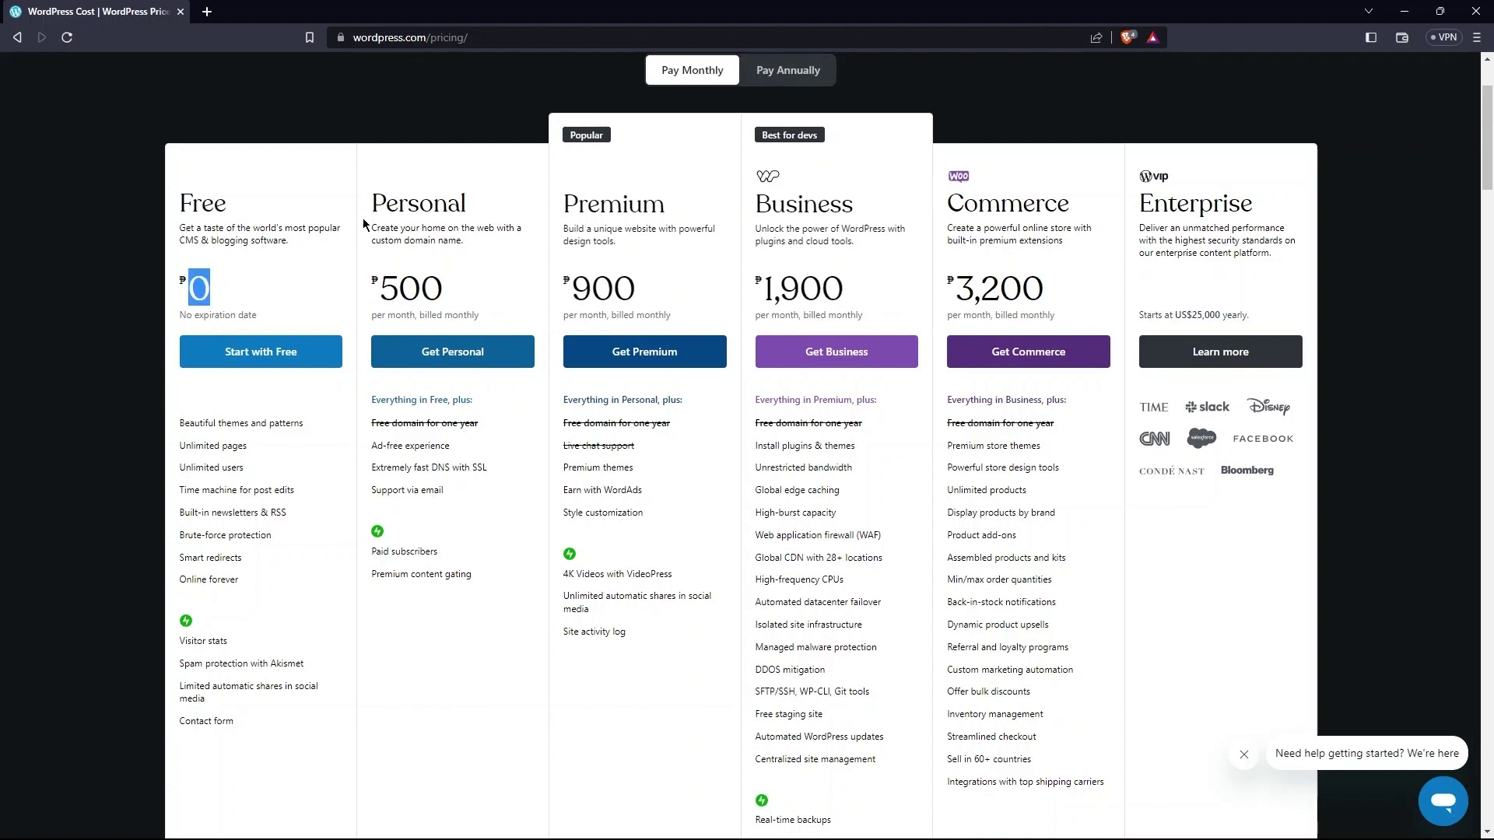
{"action": "left_click_drag", "start_coordinate": [368, 207], "coordinate": [470, 217]}
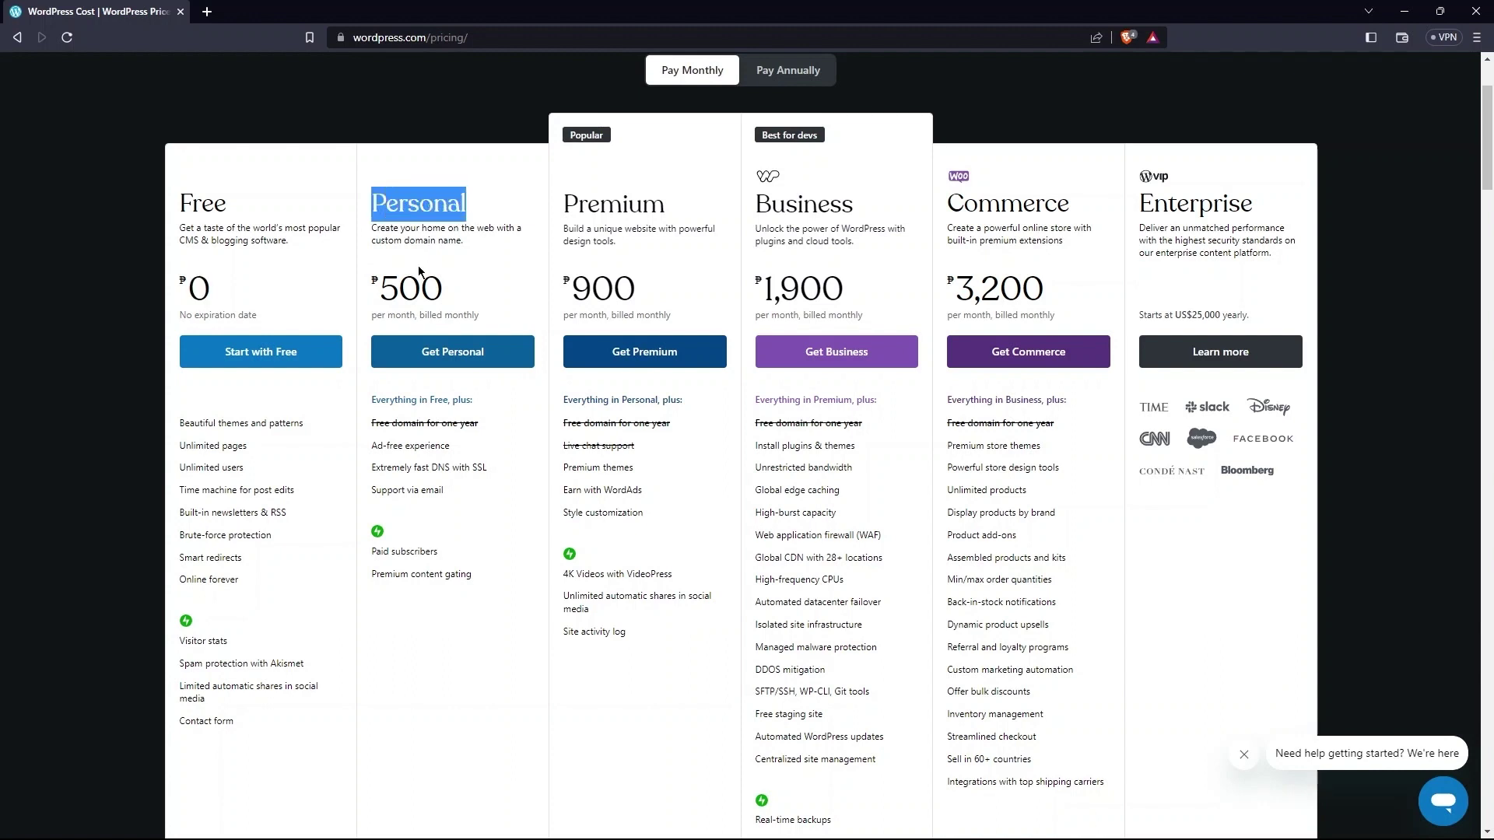
{"action": "left_click_drag", "start_coordinate": [381, 295], "coordinate": [440, 297]}
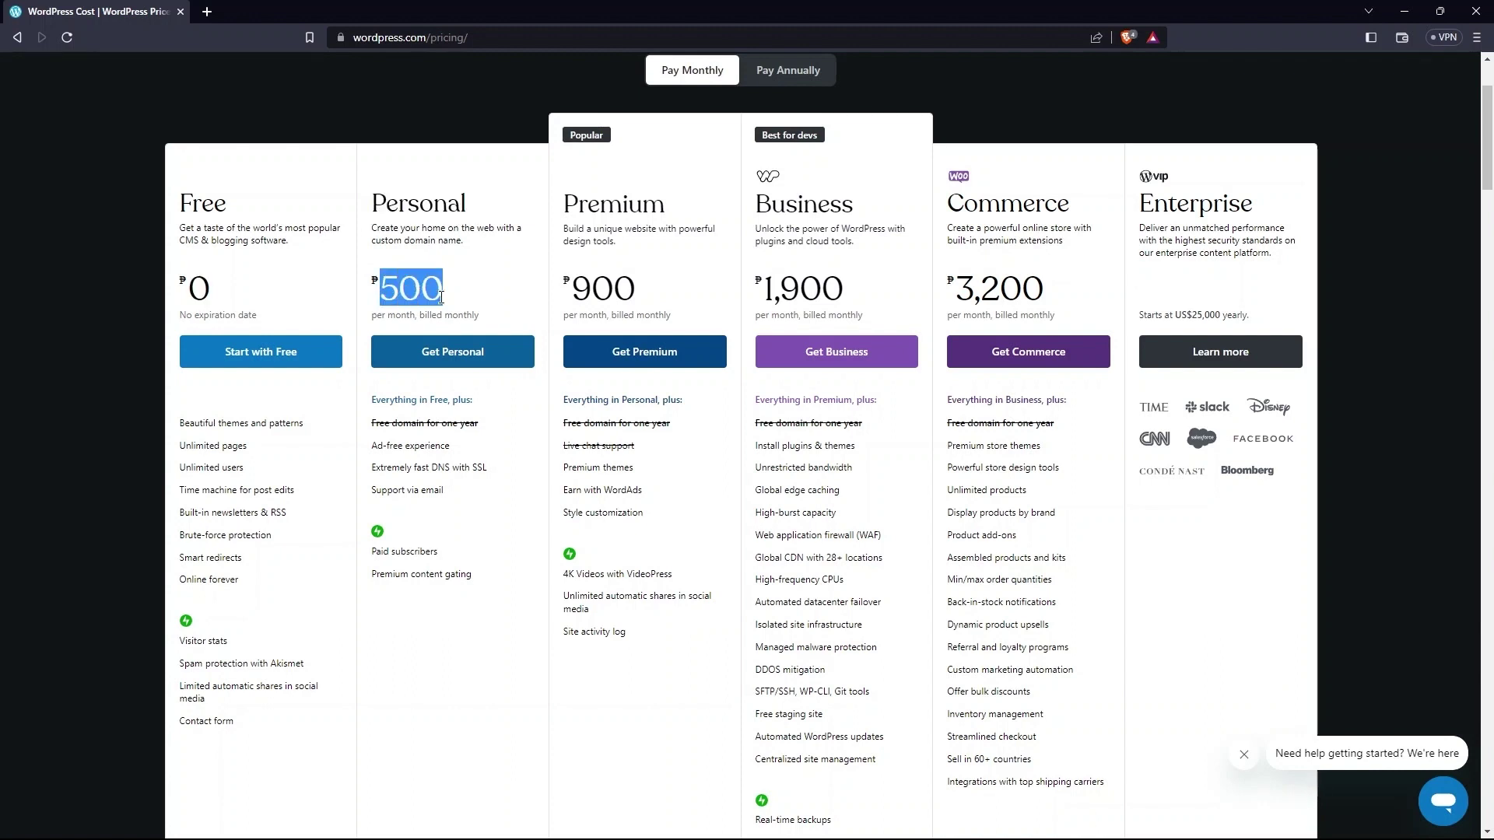
Highlight the Premium (900), Business and Enterprise (US$25,000) plans, then return to the homepage
{"action": "left_click_drag", "start_coordinate": [566, 225], "coordinate": [682, 247]}
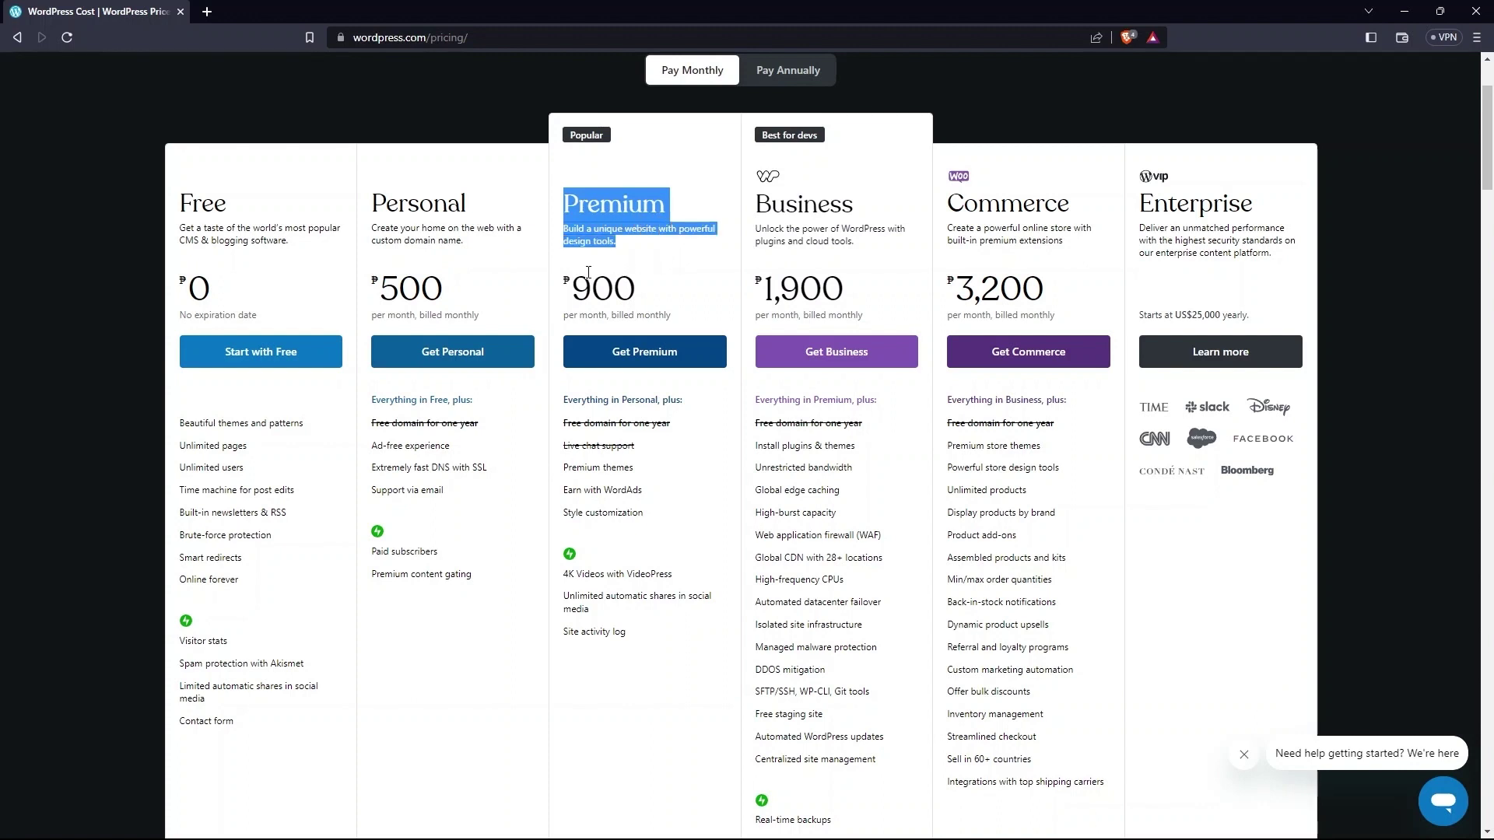
{"action": "left_click_drag", "start_coordinate": [574, 288], "coordinate": [653, 278]}
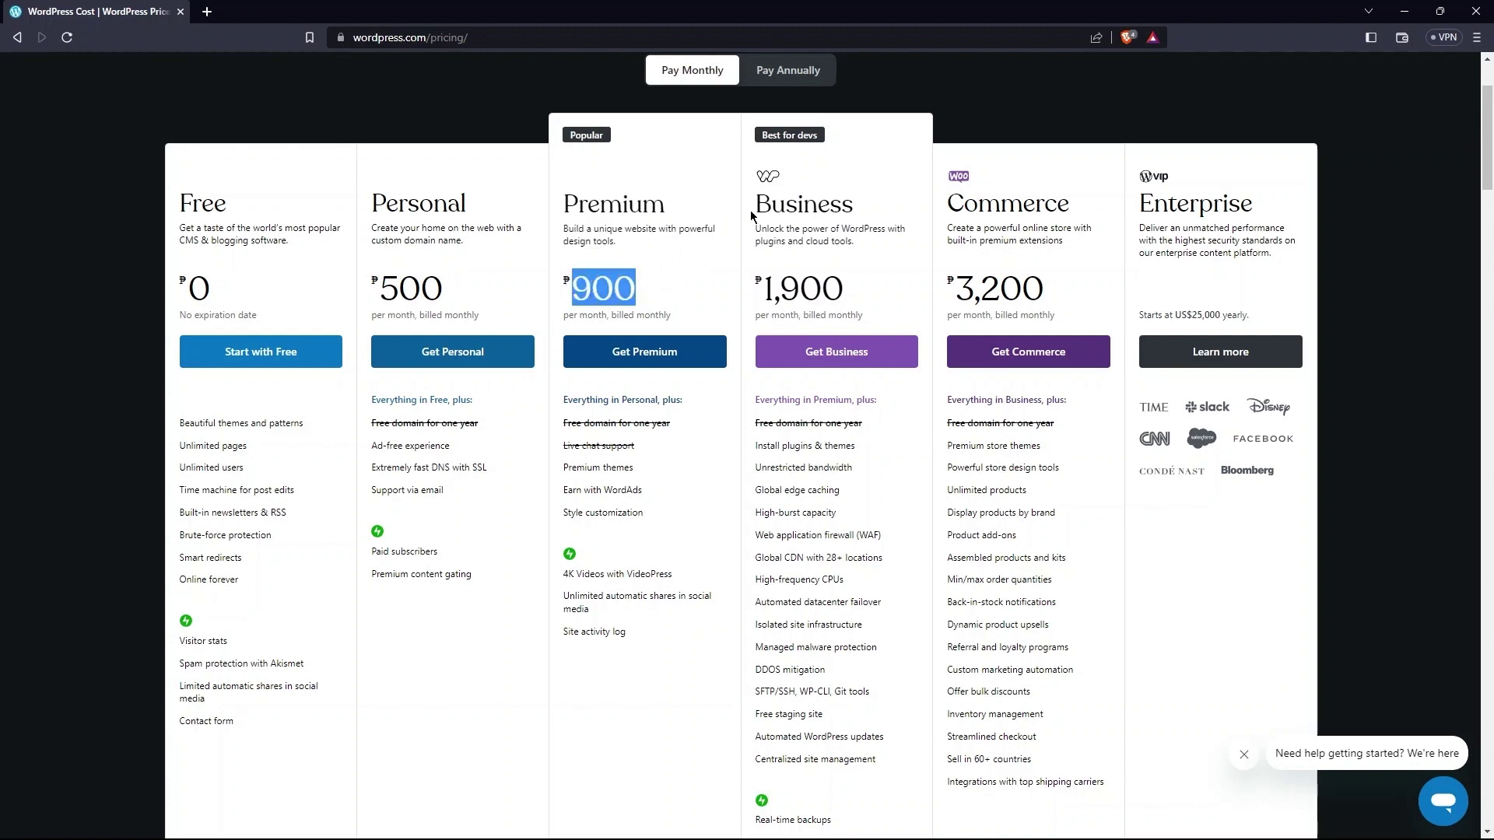
{"action": "left_click_drag", "start_coordinate": [753, 211], "coordinate": [854, 209]}
{"action": "double_click", "coordinate": [1195, 203]}
{"action": "left_click_drag", "start_coordinate": [1174, 315], "coordinate": [1219, 315]}
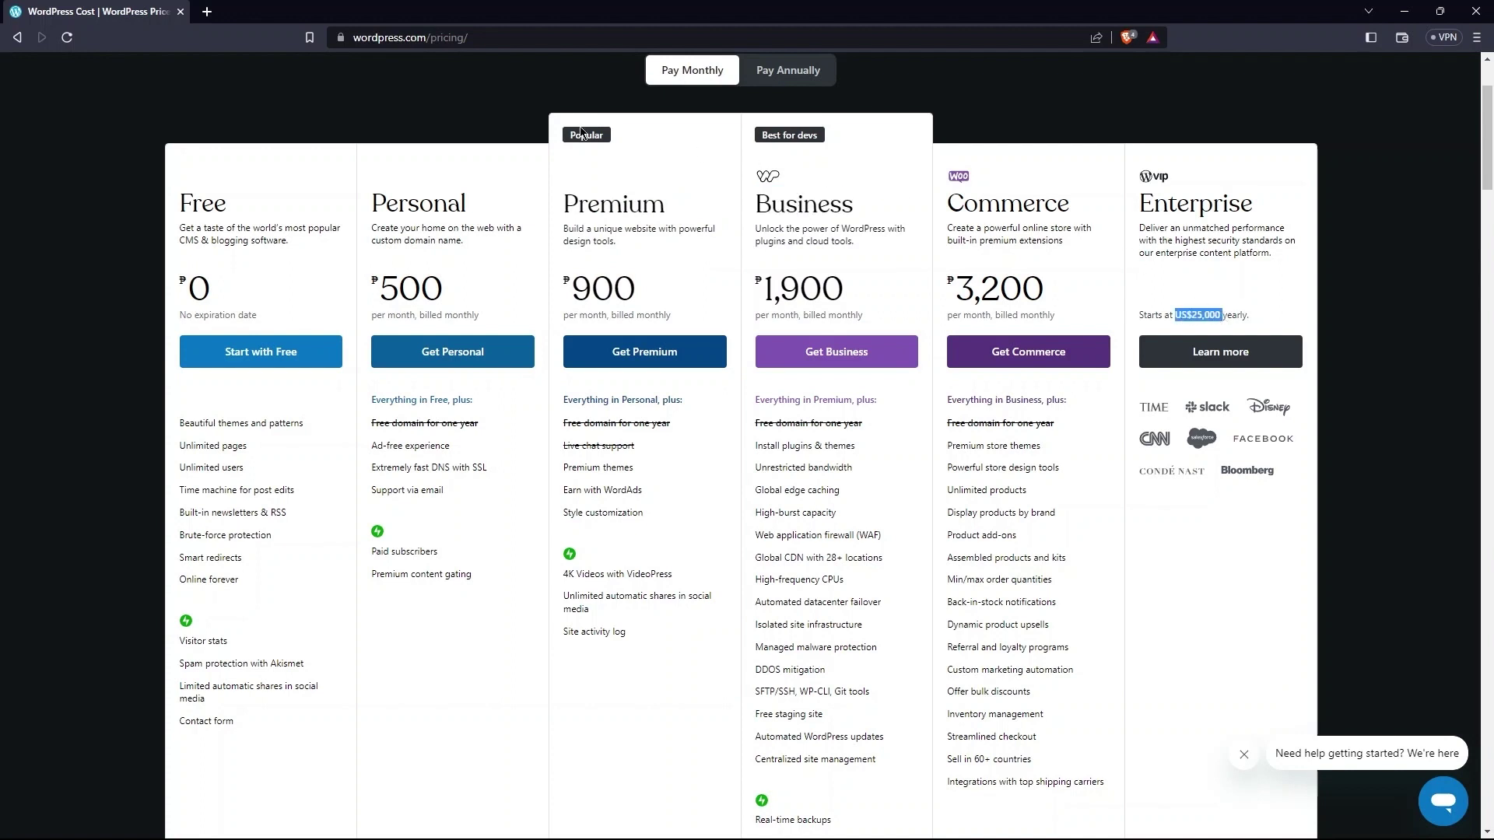
{"action": "left_click", "coordinate": [16, 37]}
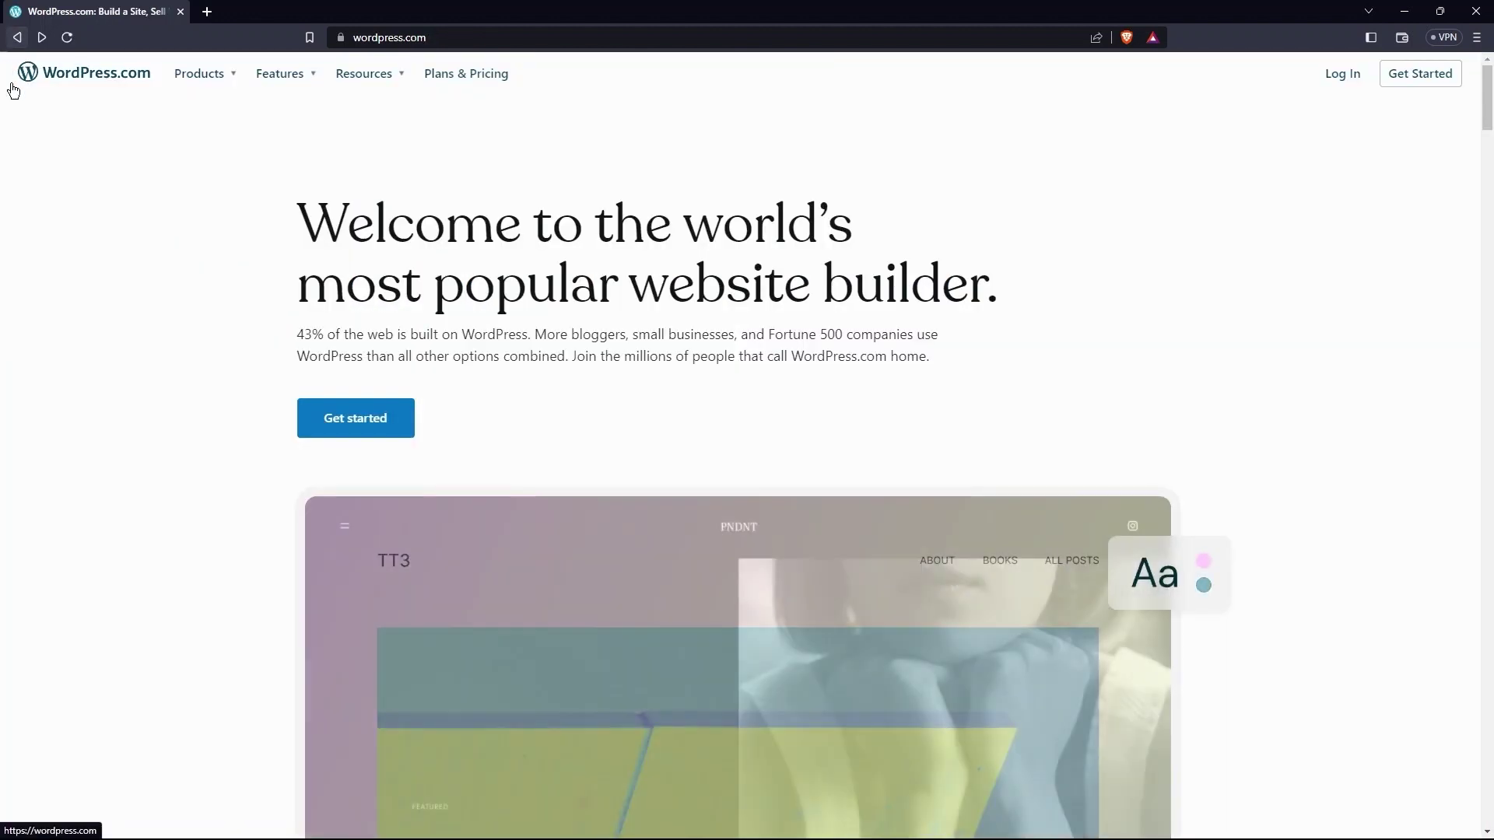
Sign up for WordPress.com with Google, allowing third-party cookies, and review the Connect prompt
{"action": "left_click", "coordinate": [320, 423]}
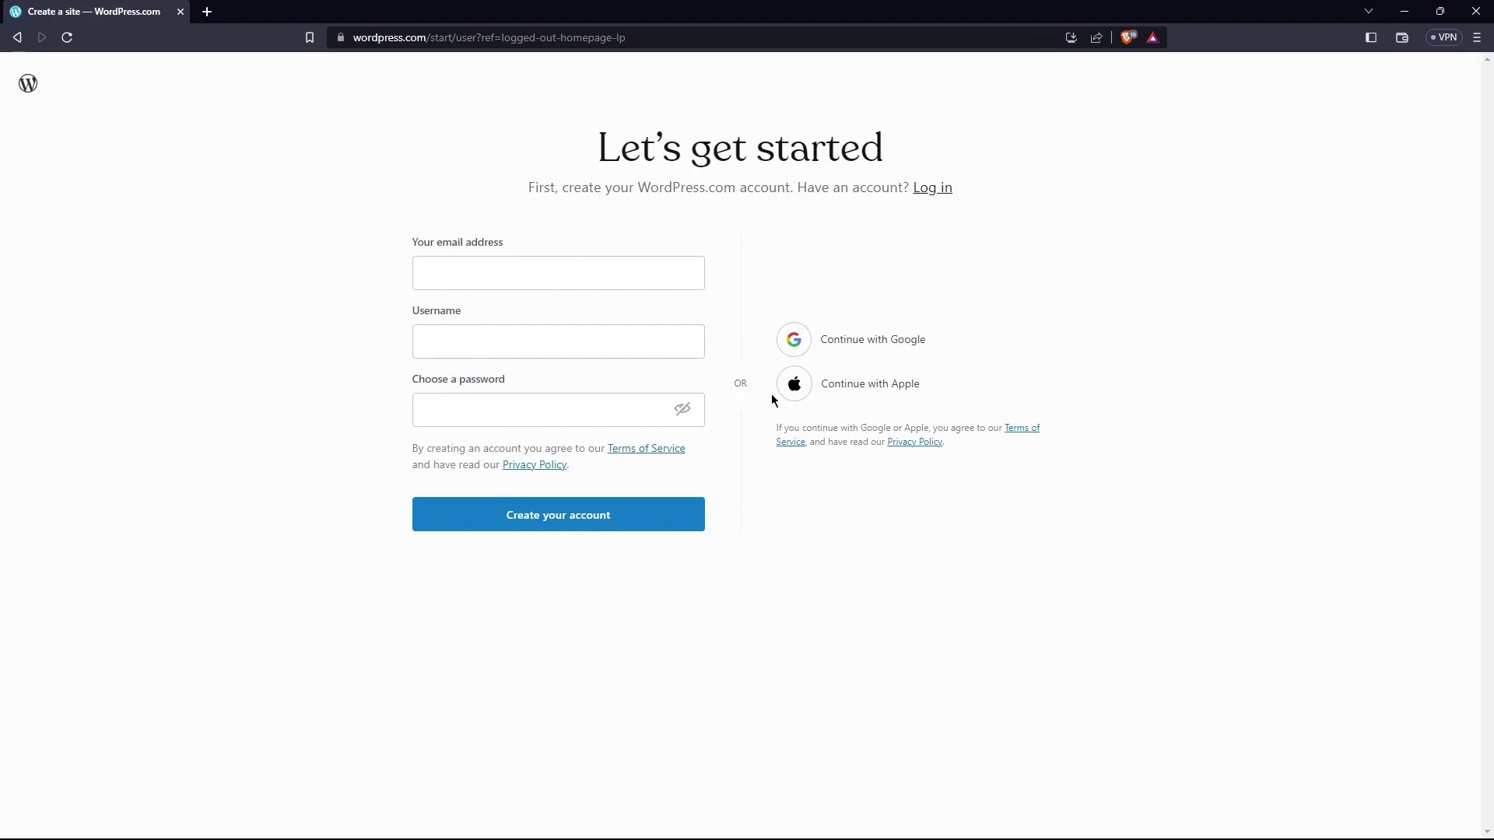
{"action": "left_click", "coordinate": [880, 349]}
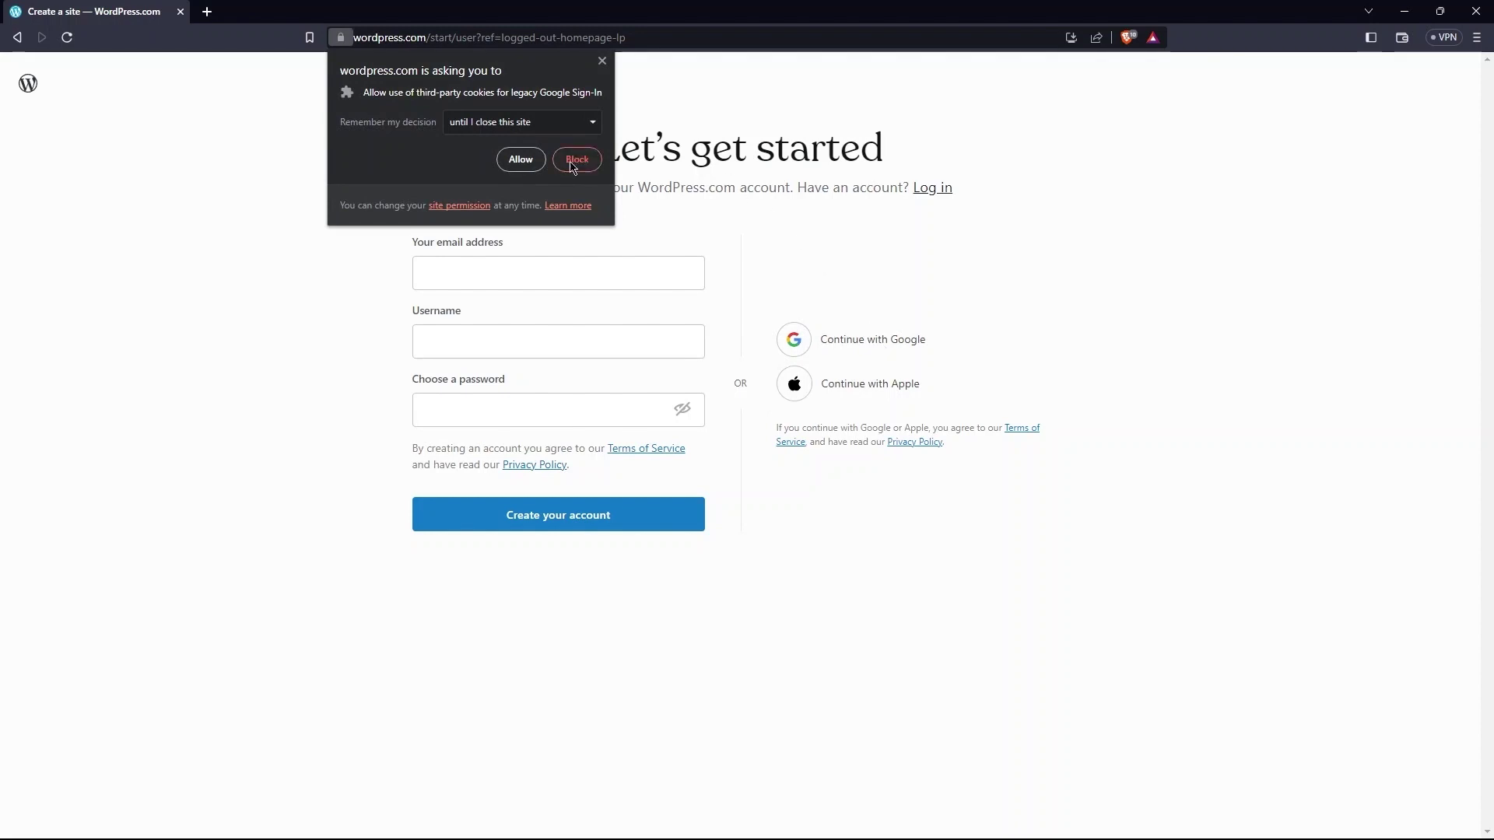
{"action": "left_click", "coordinate": [520, 159]}
{"action": "left_click", "coordinate": [876, 349]}
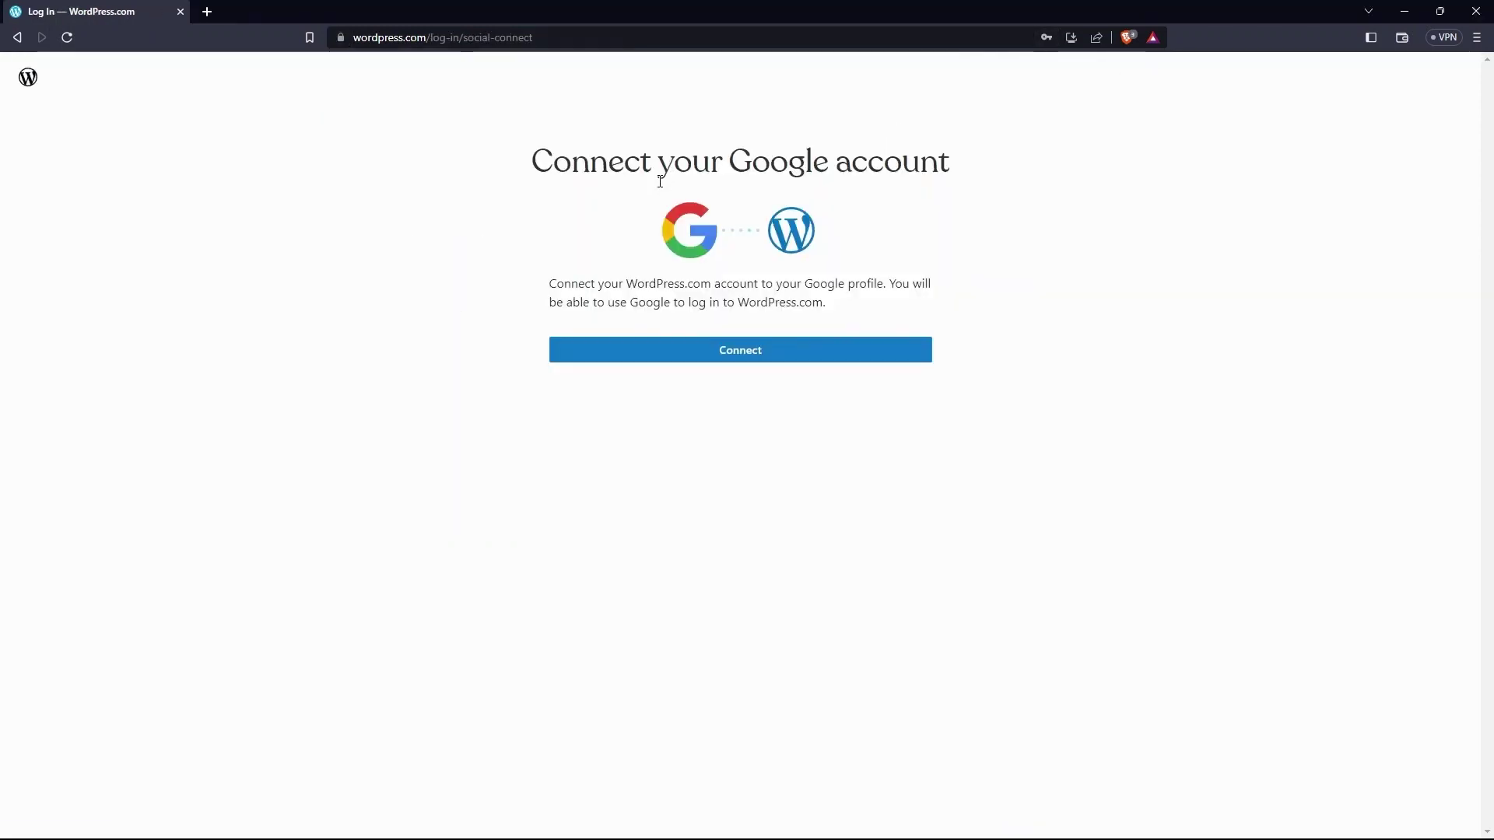
{"action": "left_click_drag", "start_coordinate": [567, 162], "coordinate": [959, 152]}
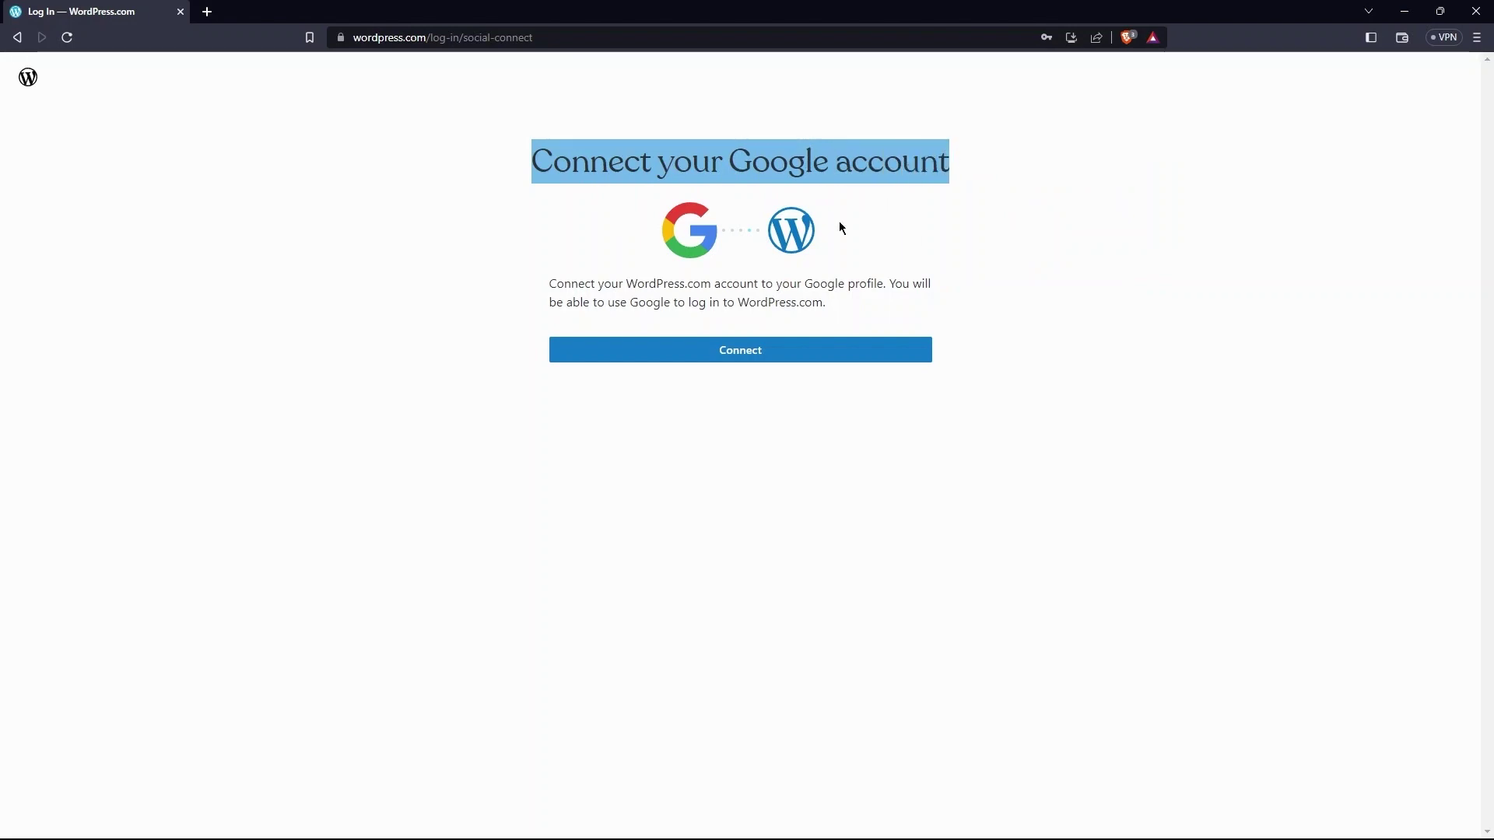
{"action": "left_click_drag", "start_coordinate": [547, 289], "coordinate": [797, 319]}
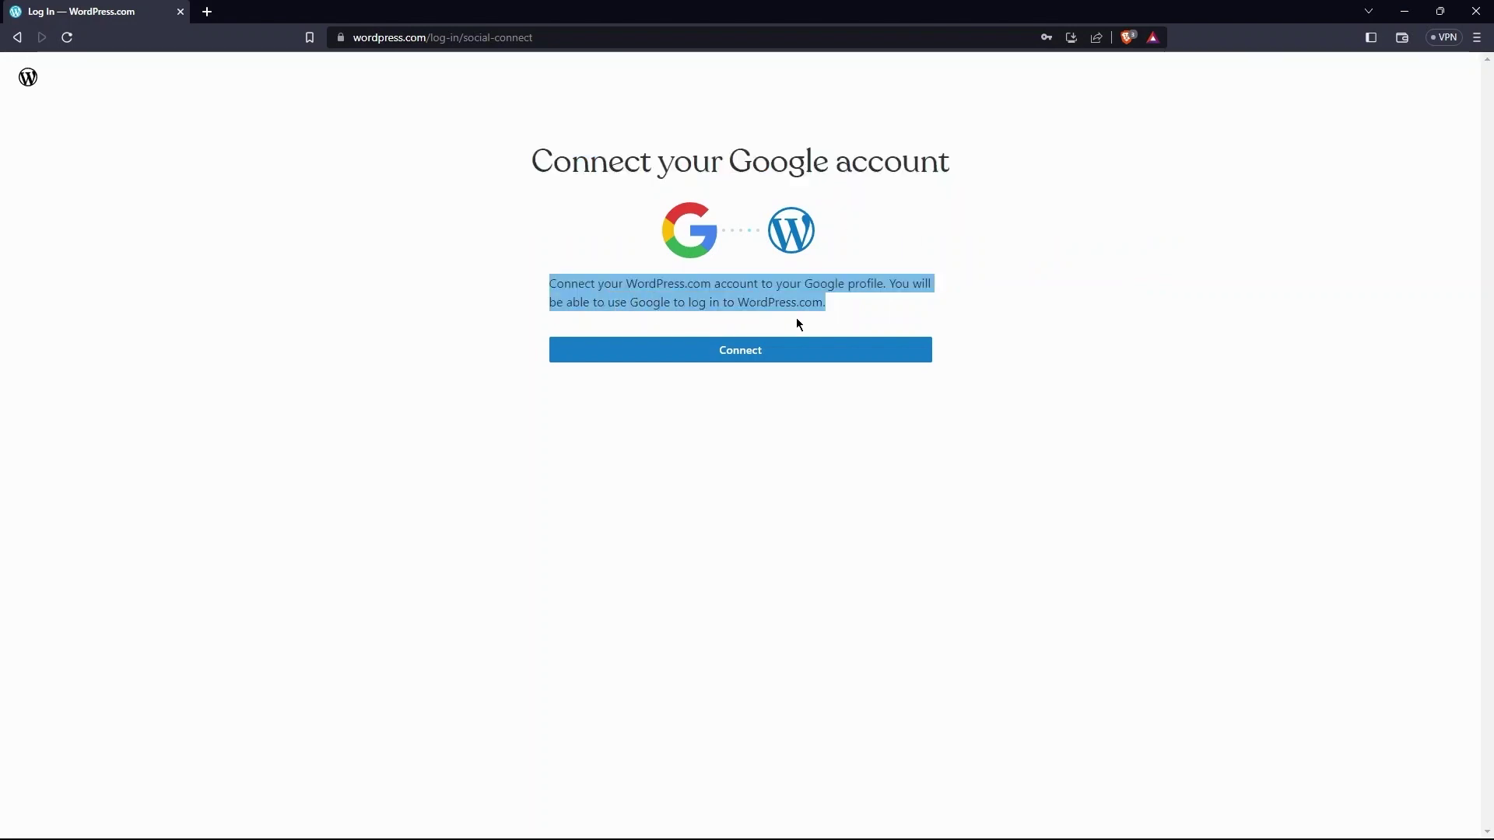
Connect the Google account, search the domain 24/7attire.com, and note the free wordpress.com address
{"action": "left_click", "coordinate": [755, 355]}
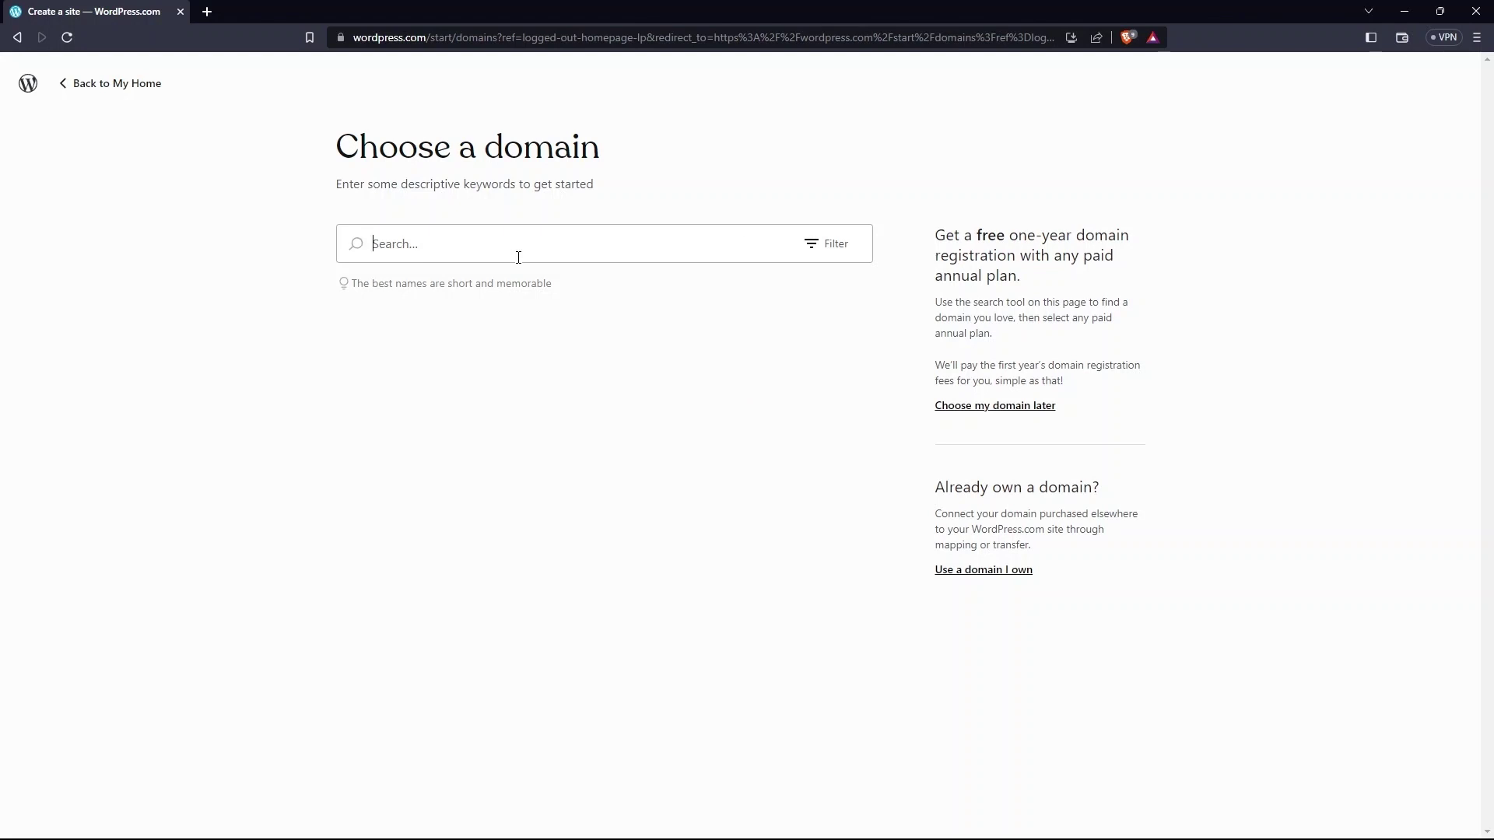
{"action": "type", "text": "24"}
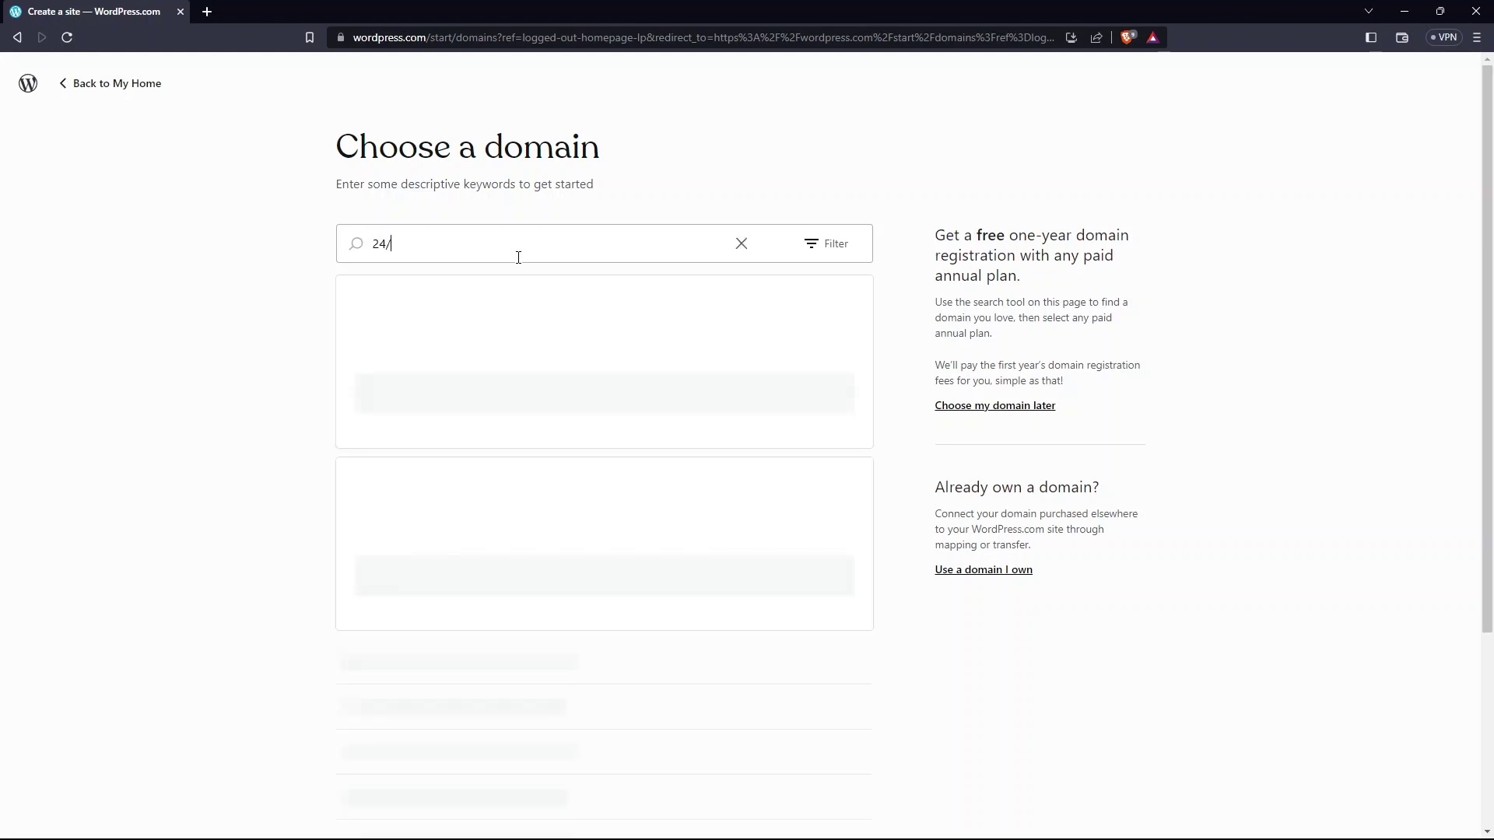
{"action": "type", "text": "/7attire.com"}
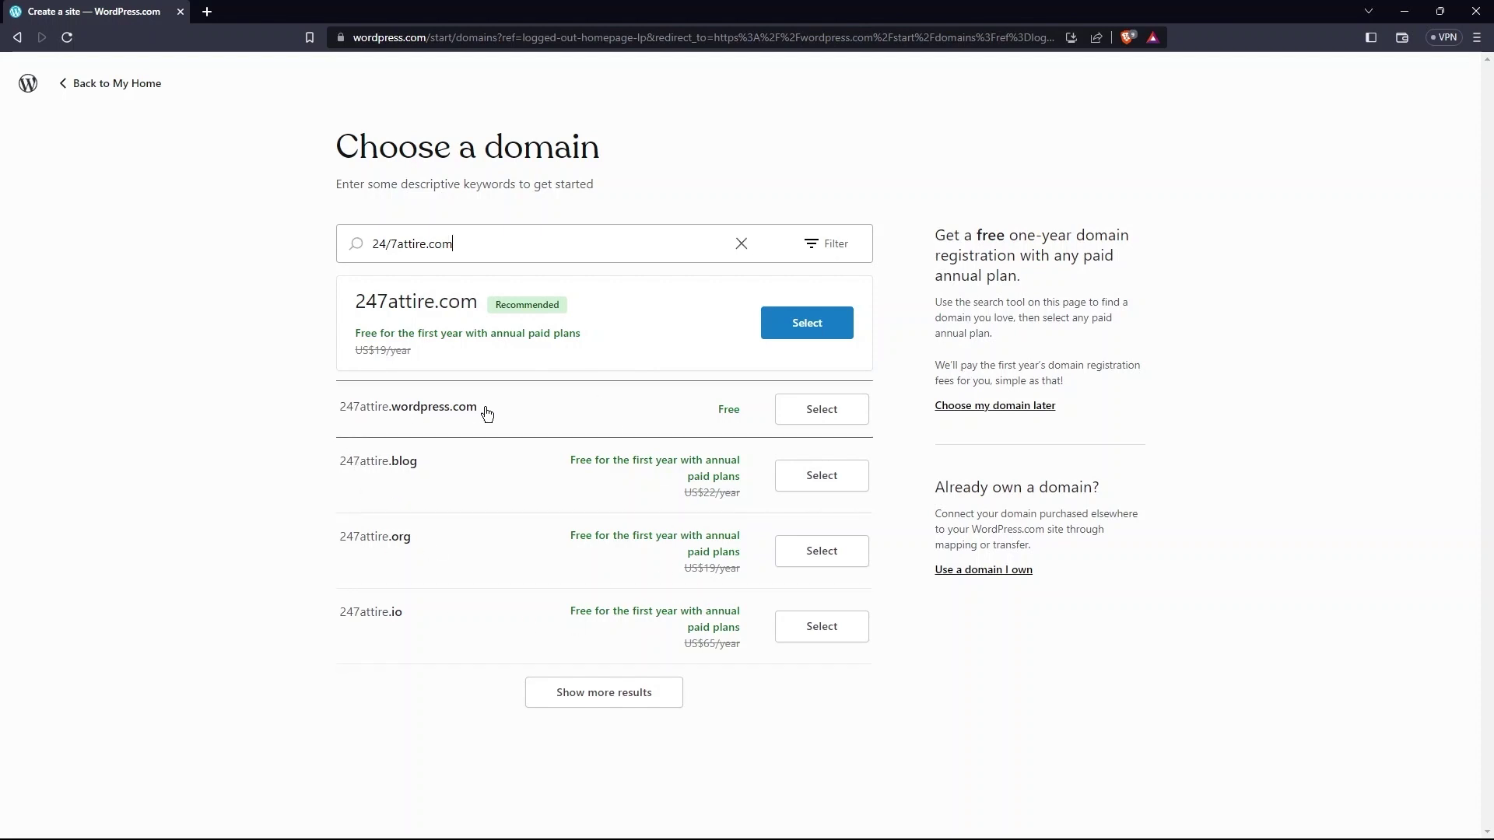
{"action": "left_click_drag", "start_coordinate": [715, 417], "coordinate": [742, 412]}
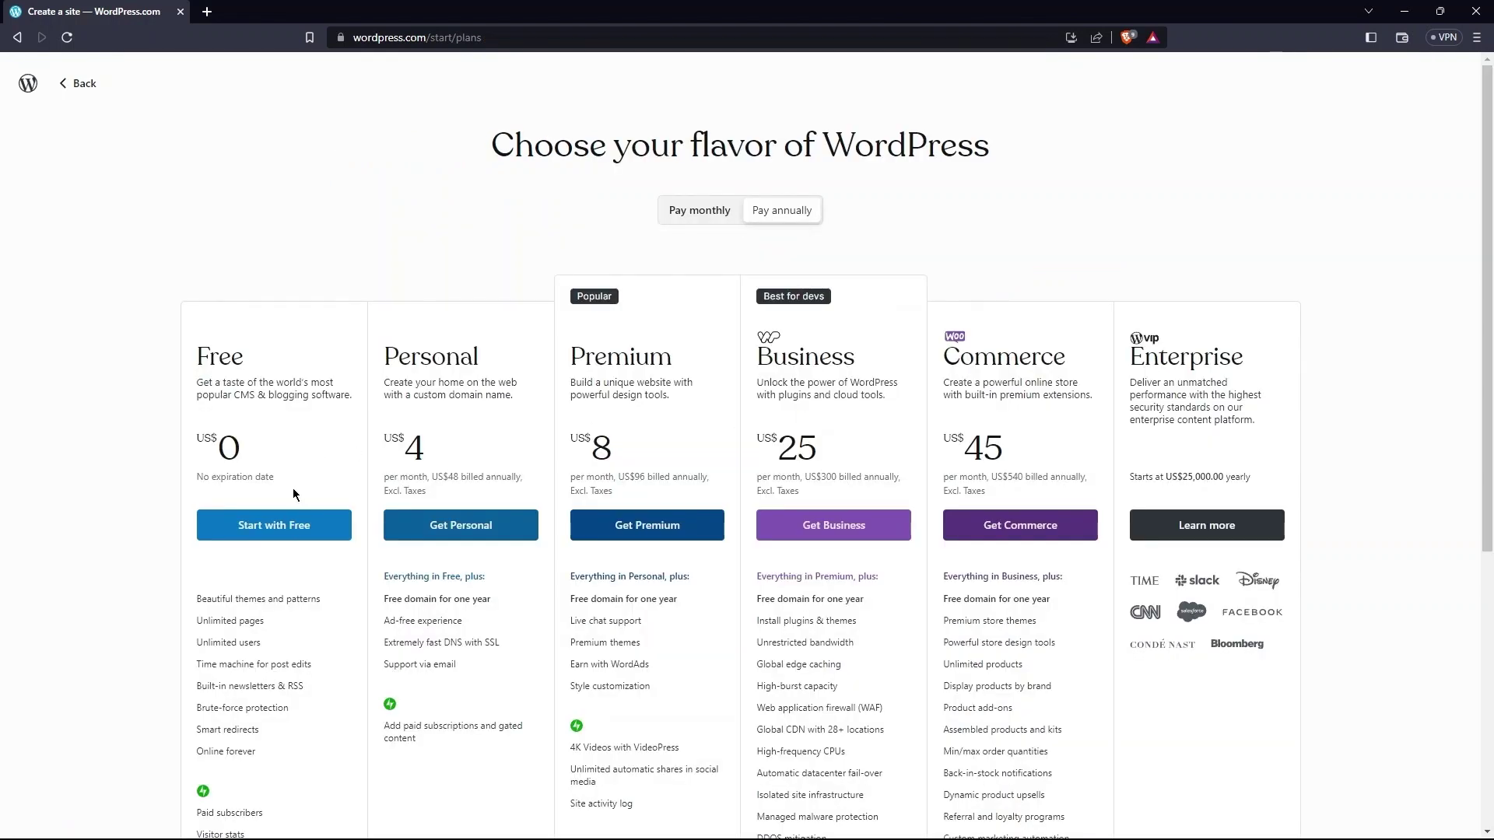
Start on the Free plan, name the store Attire 24/7 with a tagline, and skip the design
{"action": "left_click", "coordinate": [293, 524]}
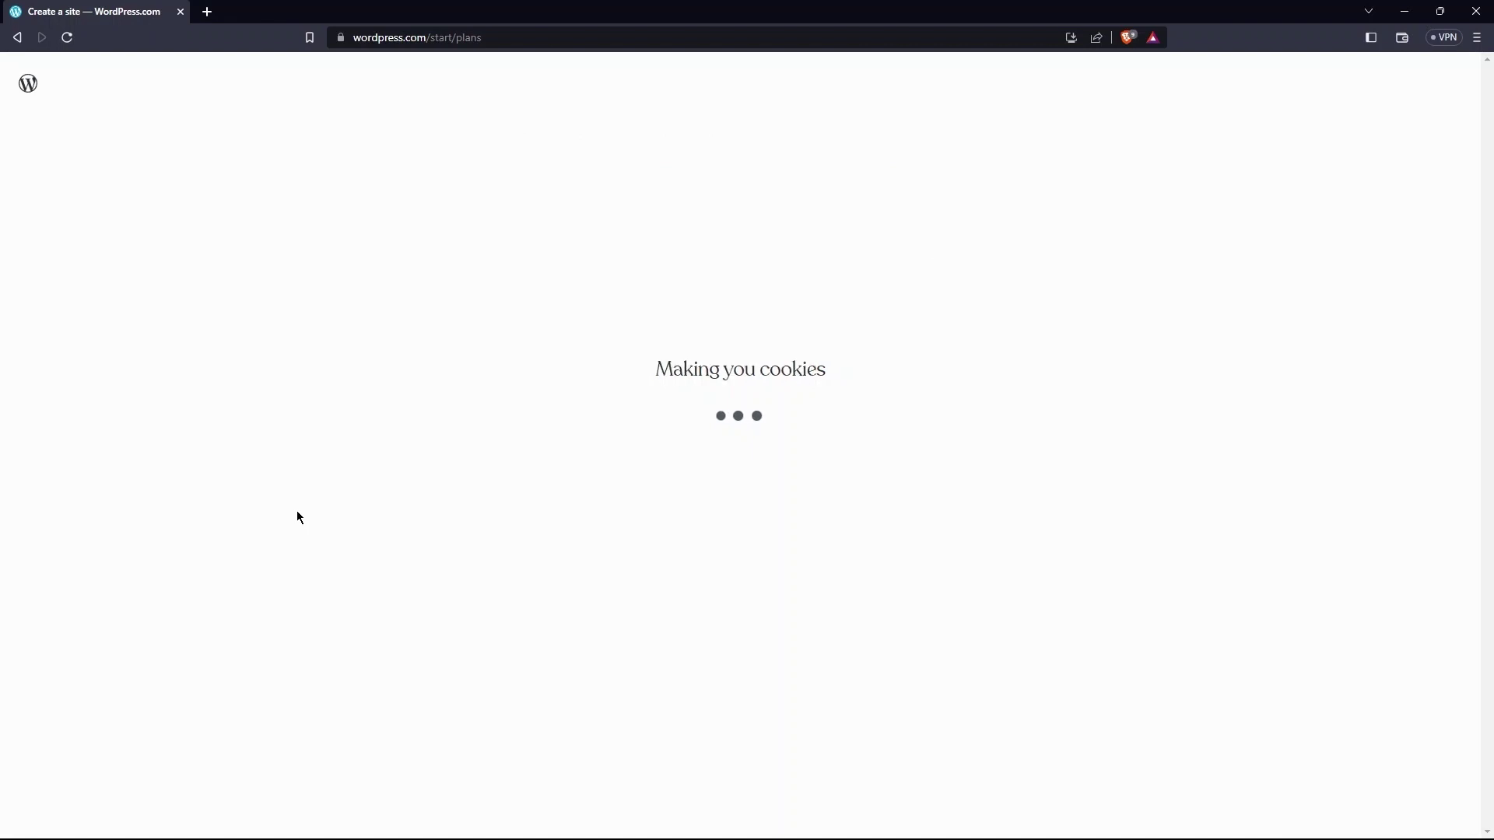
{"action": "left_click_drag", "start_coordinate": [567, 194], "coordinate": [900, 209]}
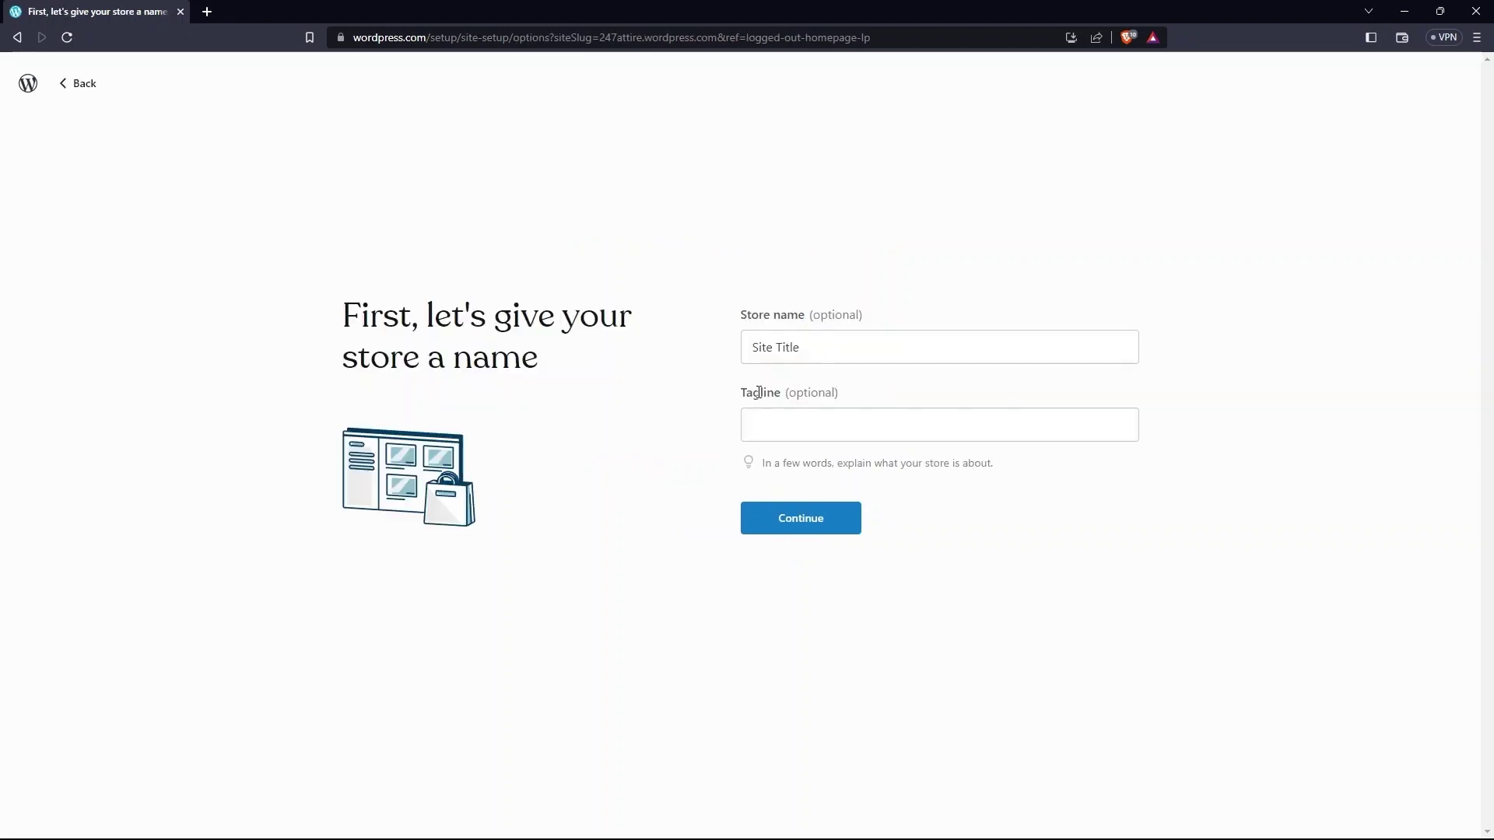
{"action": "left_click_drag", "start_coordinate": [739, 320], "coordinate": [871, 314]}
{"action": "left_click", "coordinate": [869, 348]}
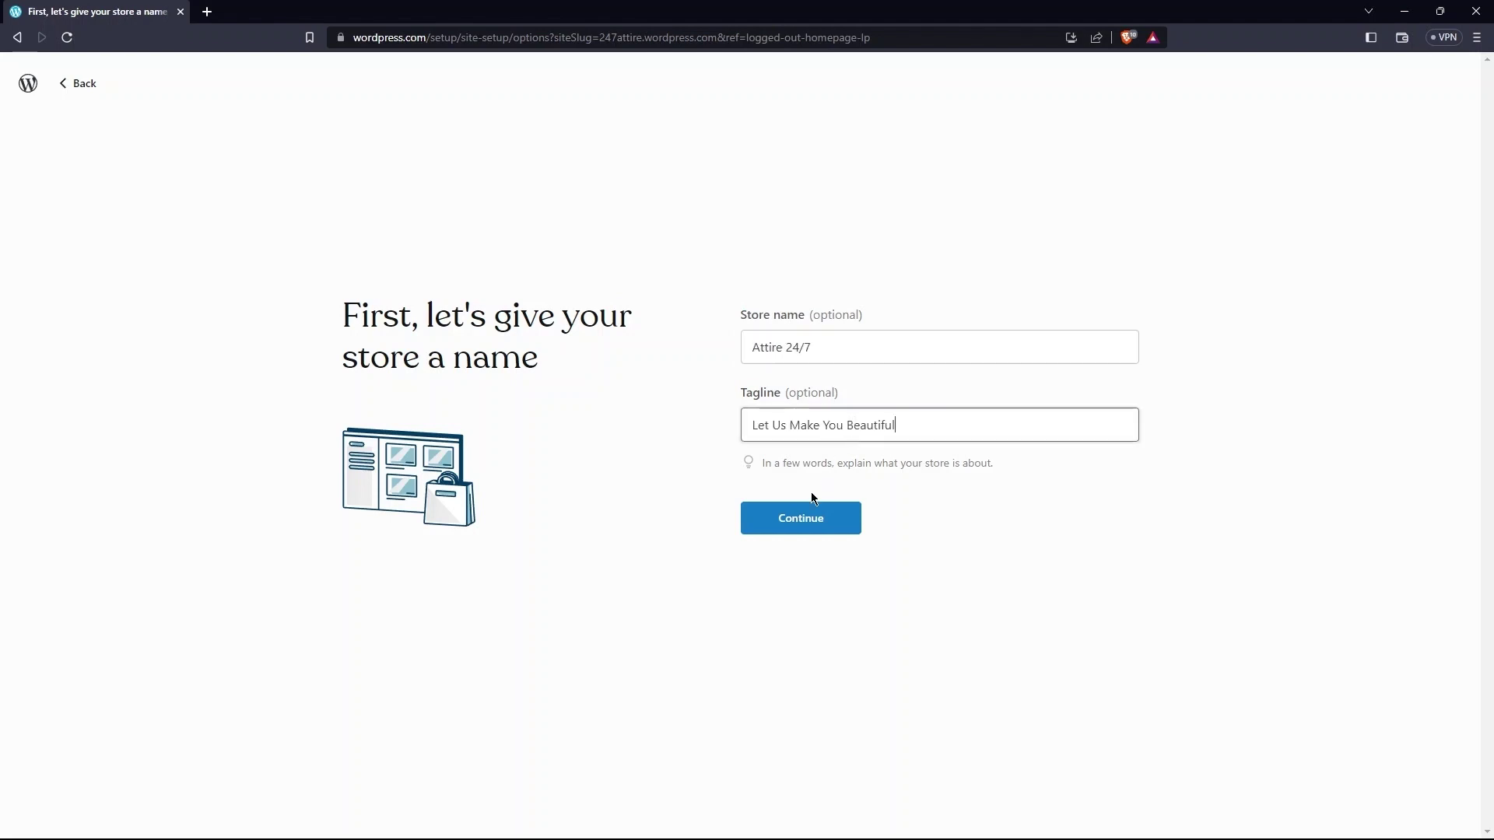
{"action": "left_click", "coordinate": [809, 515]}
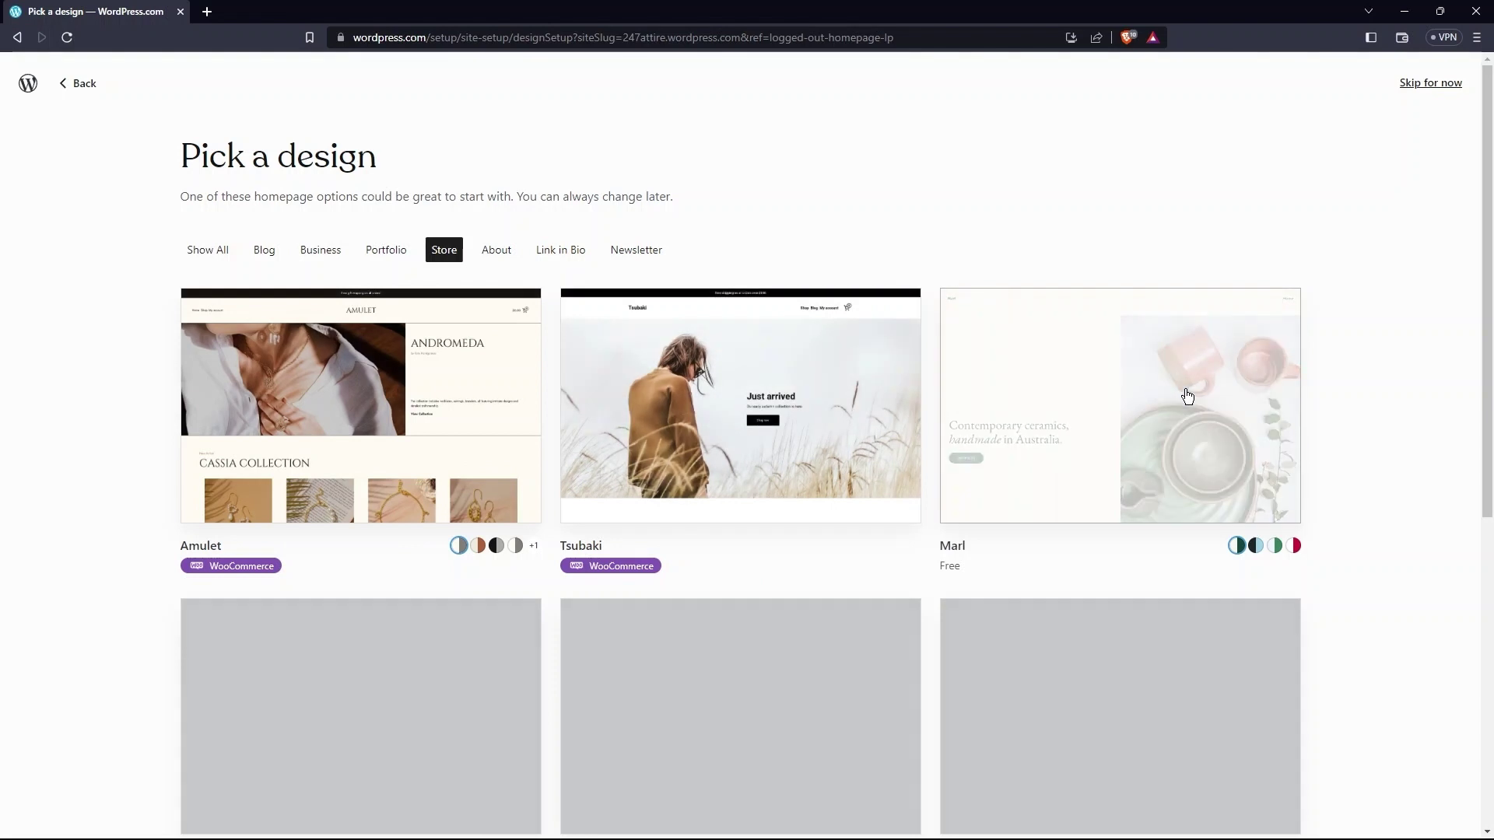
{"action": "scroll", "coordinate": [1187, 397], "scroll_direction": "down", "scroll_amount": 1}
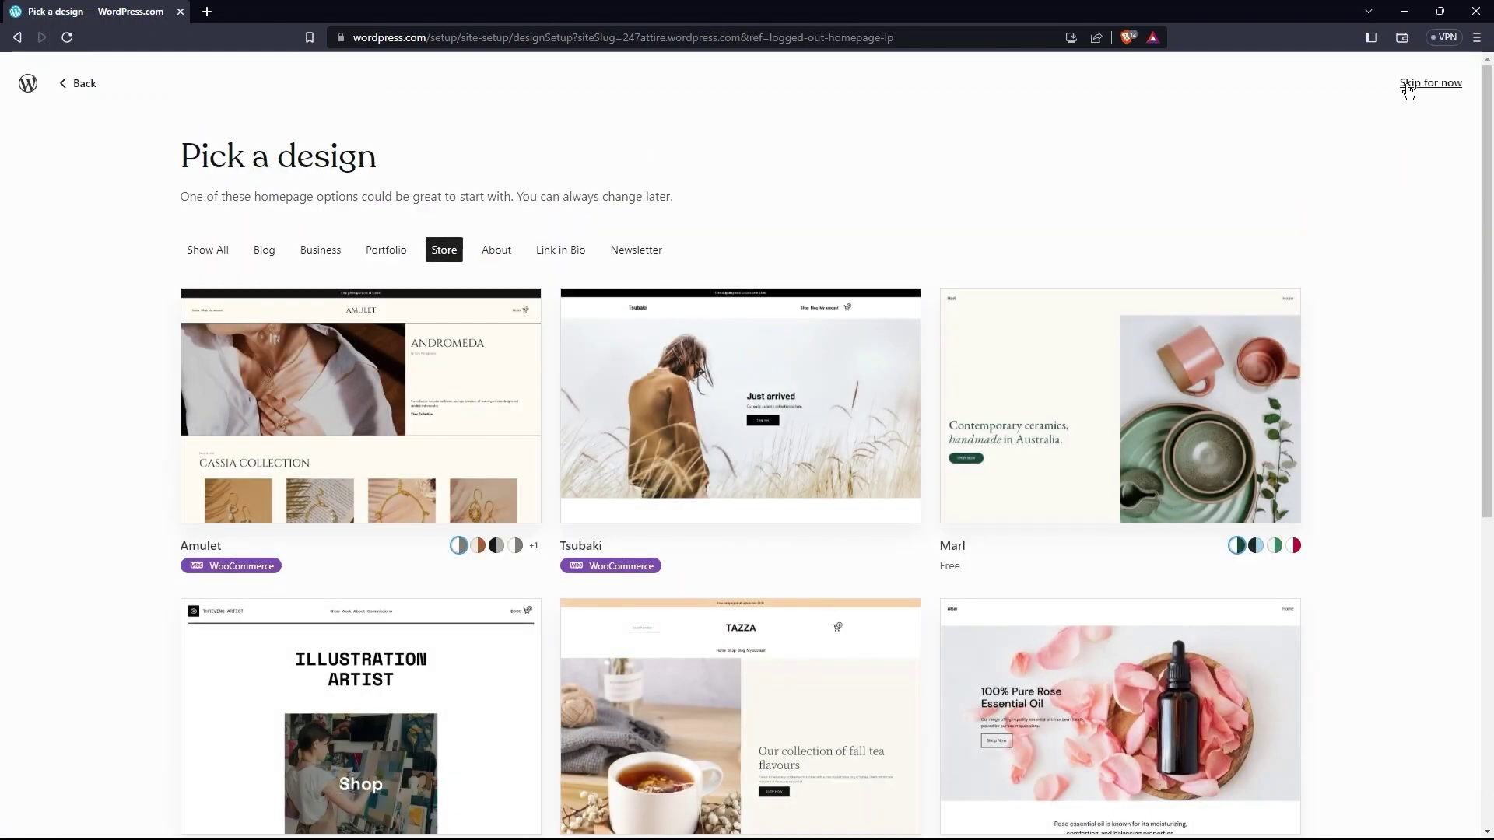
{"action": "left_click", "coordinate": [1435, 85]}
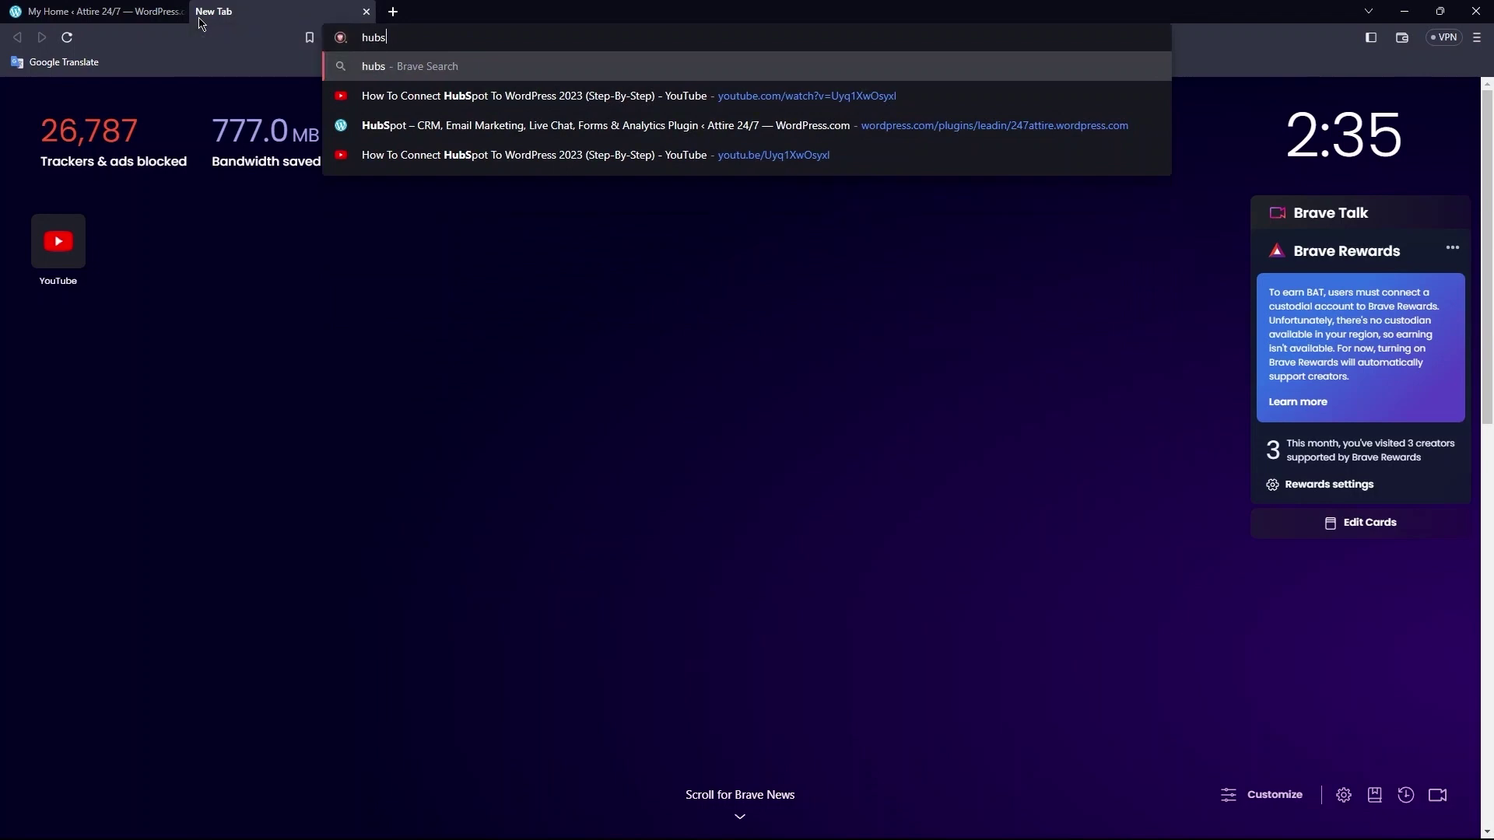
Load hubspot.com and expand its Software menu listing the Hubs
{"action": "type", "text": ".com"}
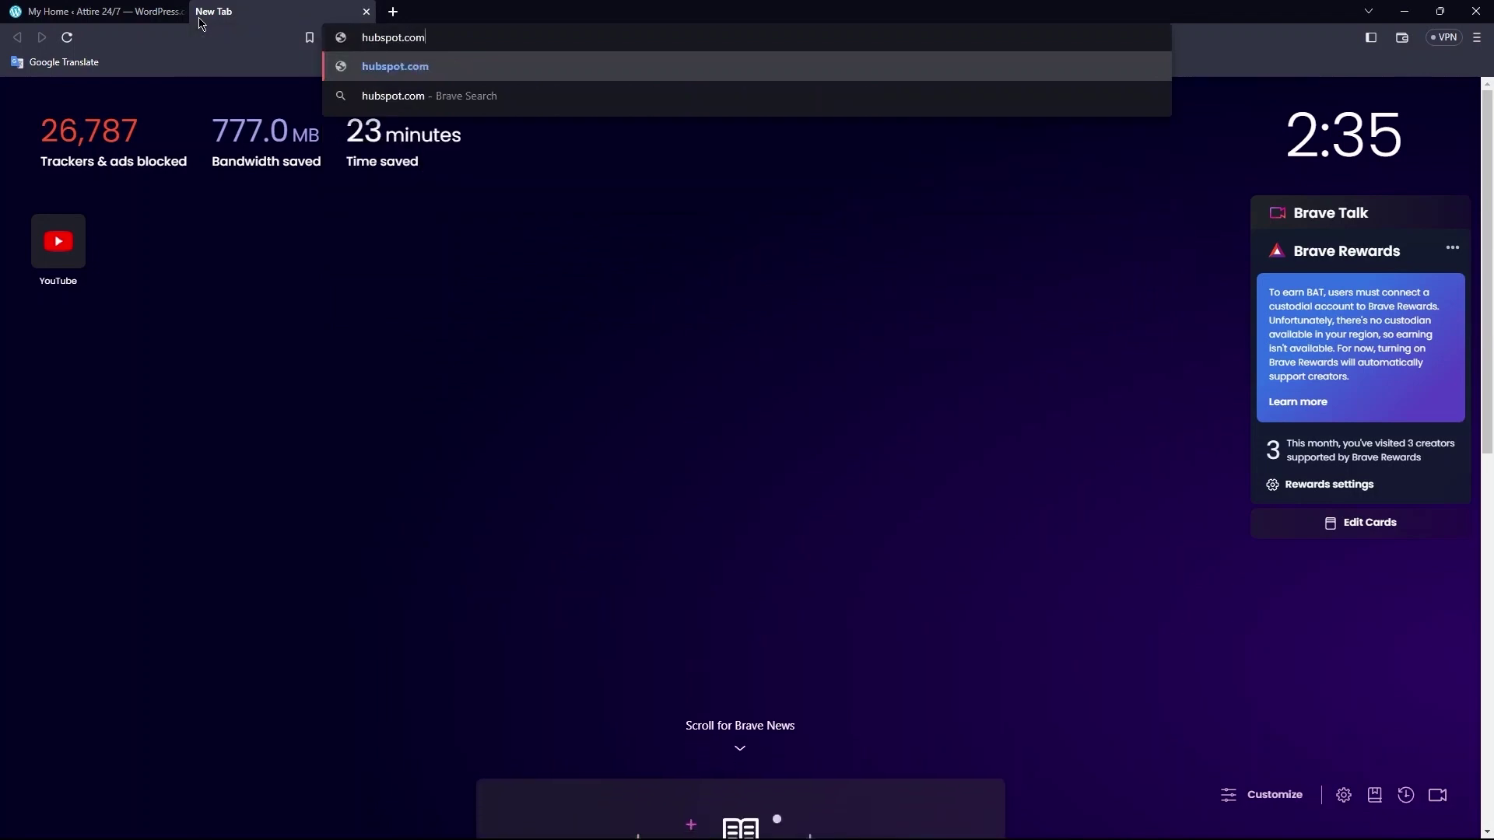
{"action": "key", "text": "Return"}
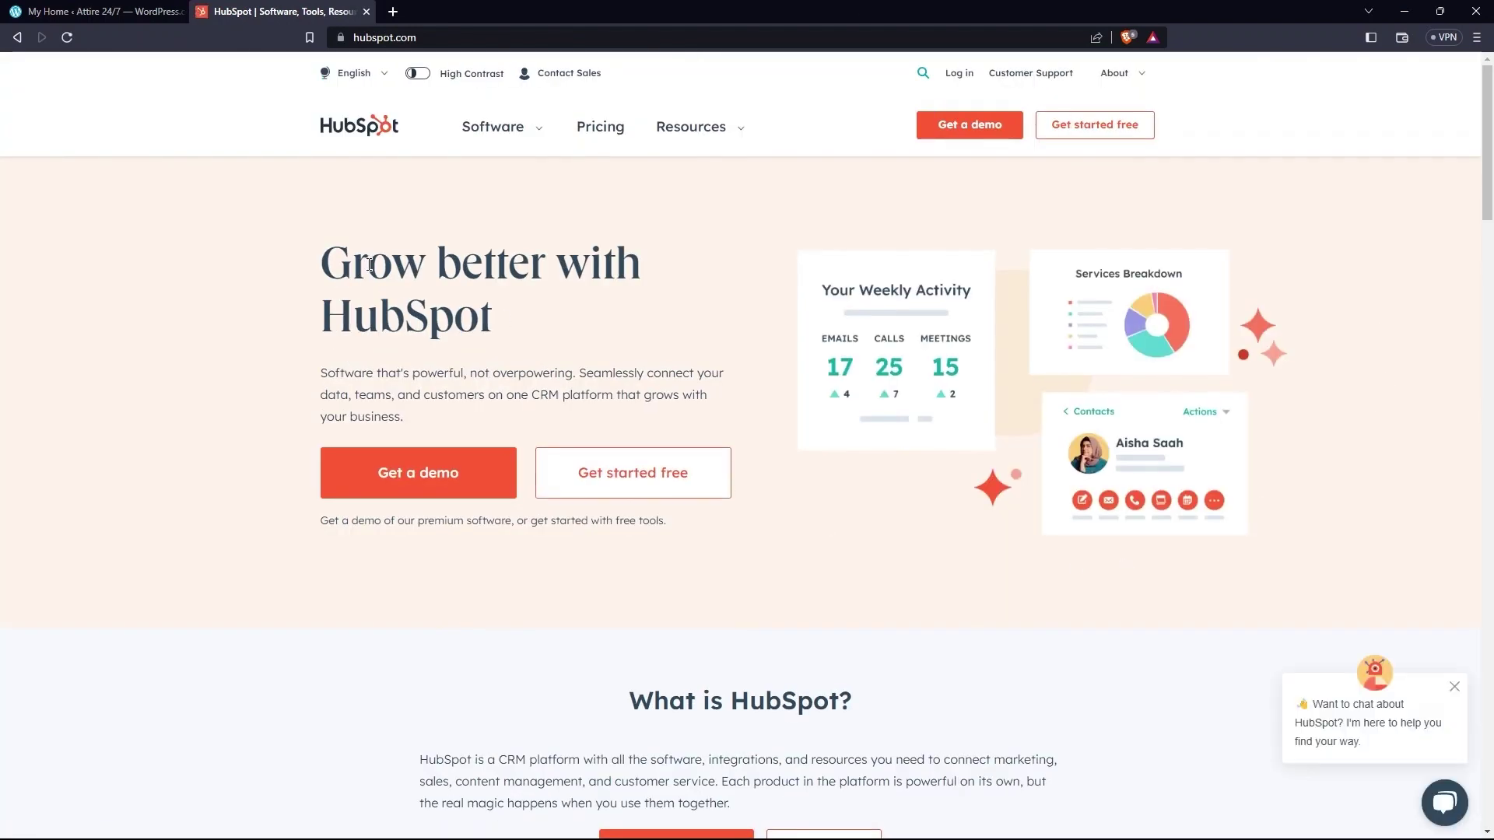
{"action": "left_click", "coordinate": [467, 133]}
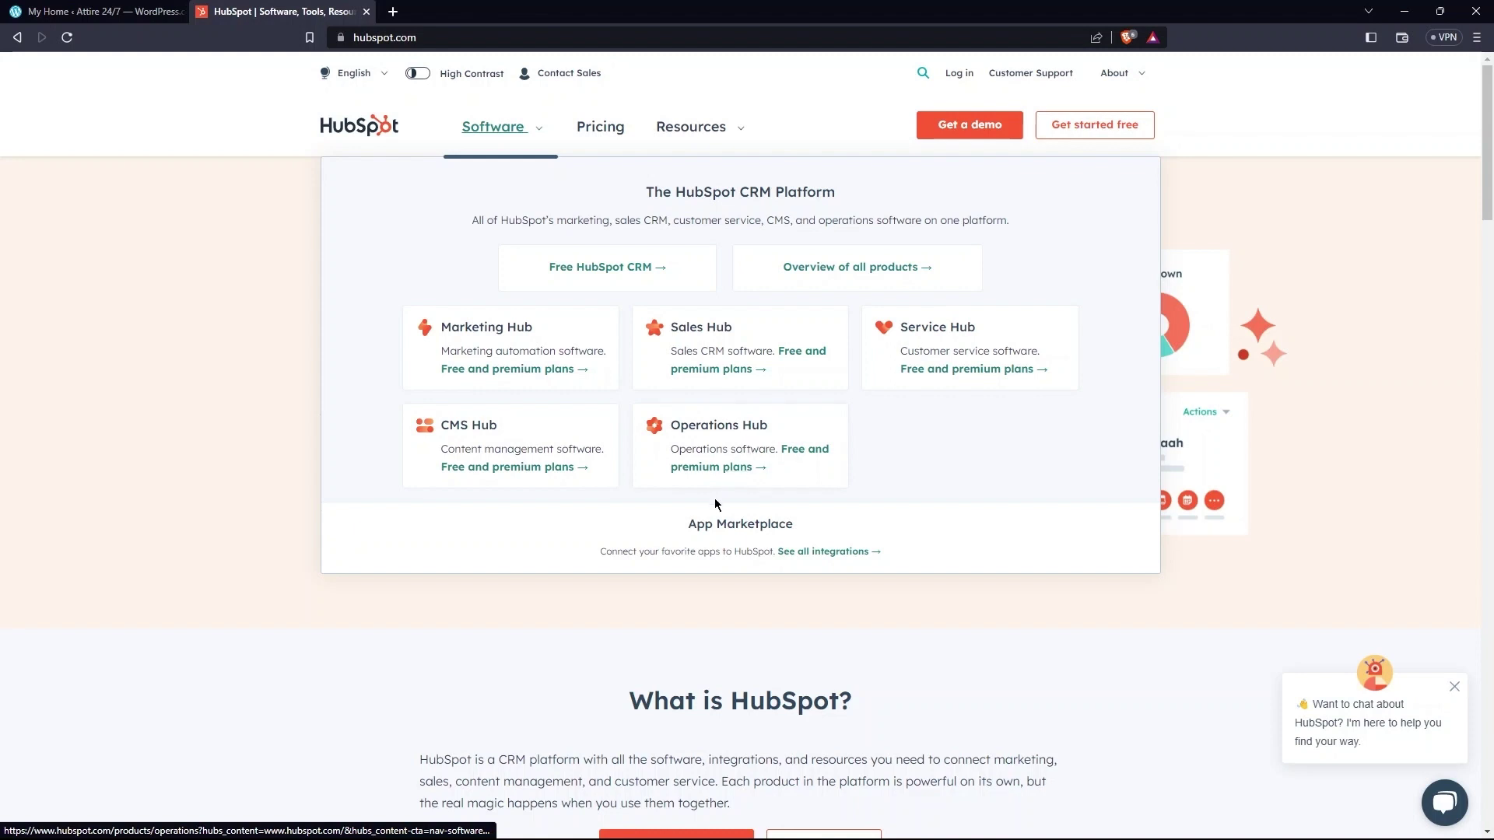
{"action": "right_click", "coordinate": [741, 522]}
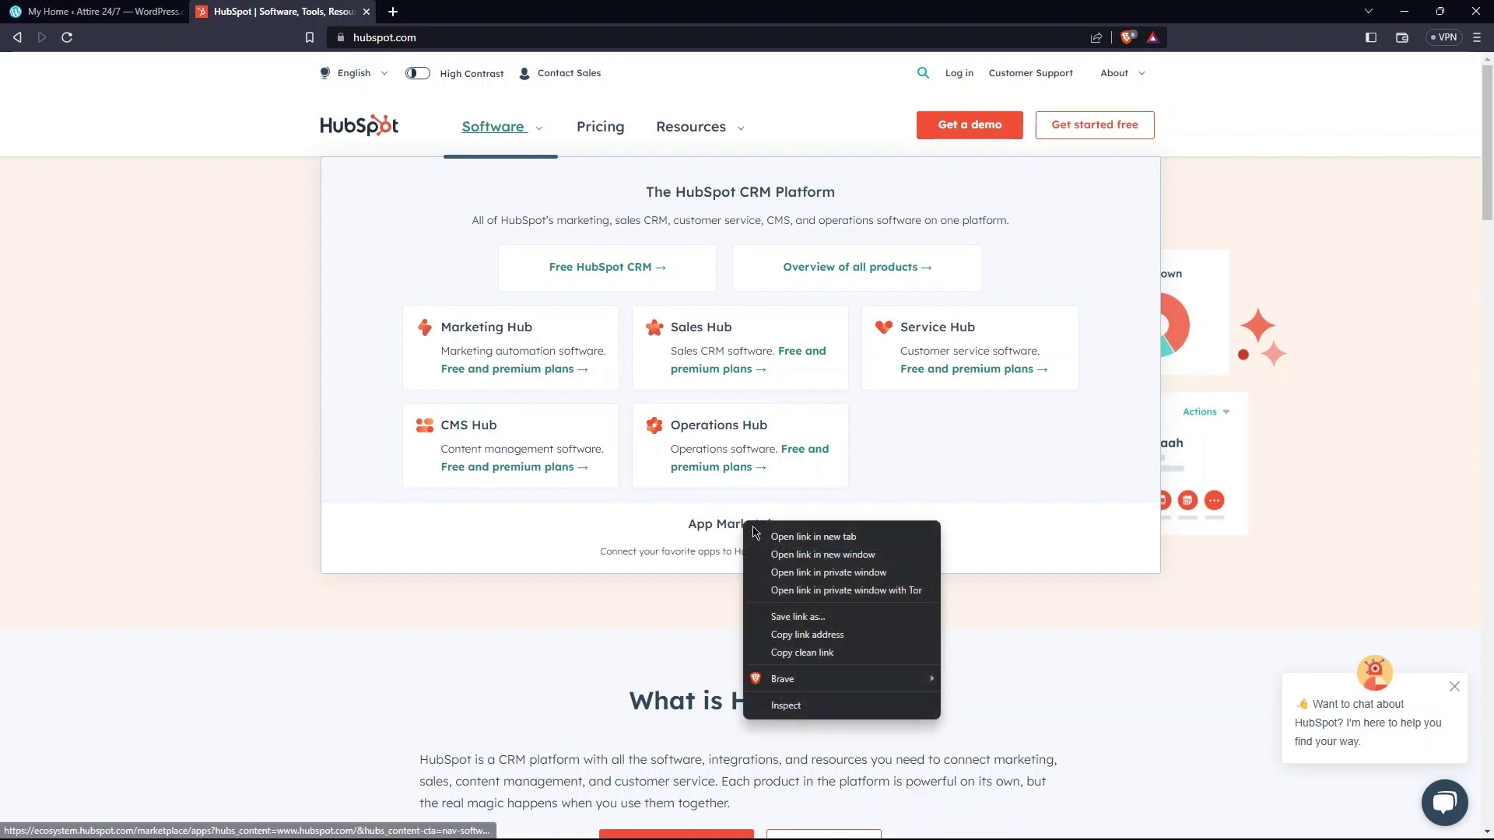
{"action": "left_click", "coordinate": [760, 537]}
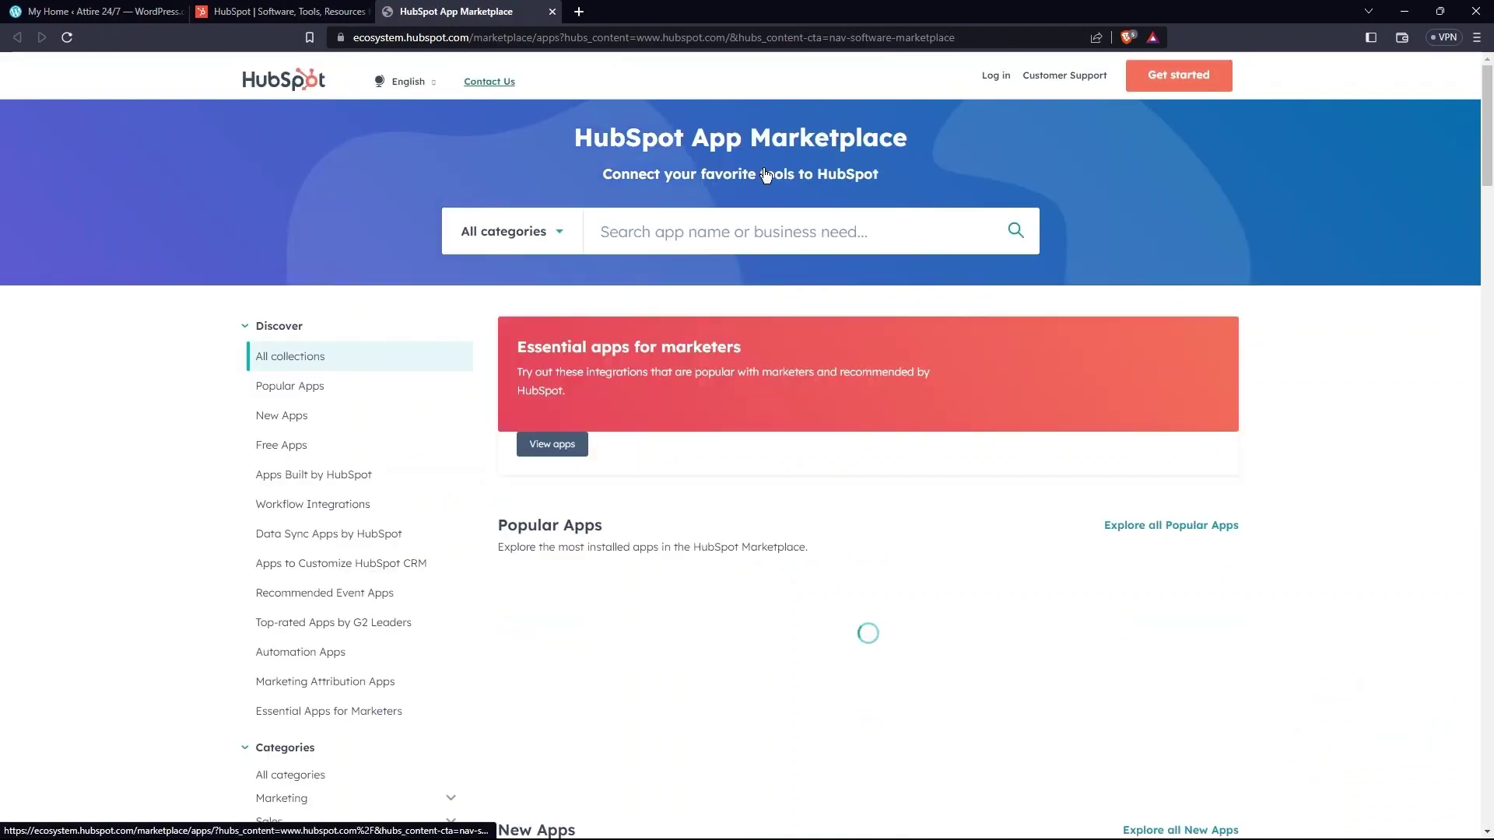
{"action": "scroll", "coordinate": [300, 389], "scroll_direction": "down", "scroll_amount": 2}
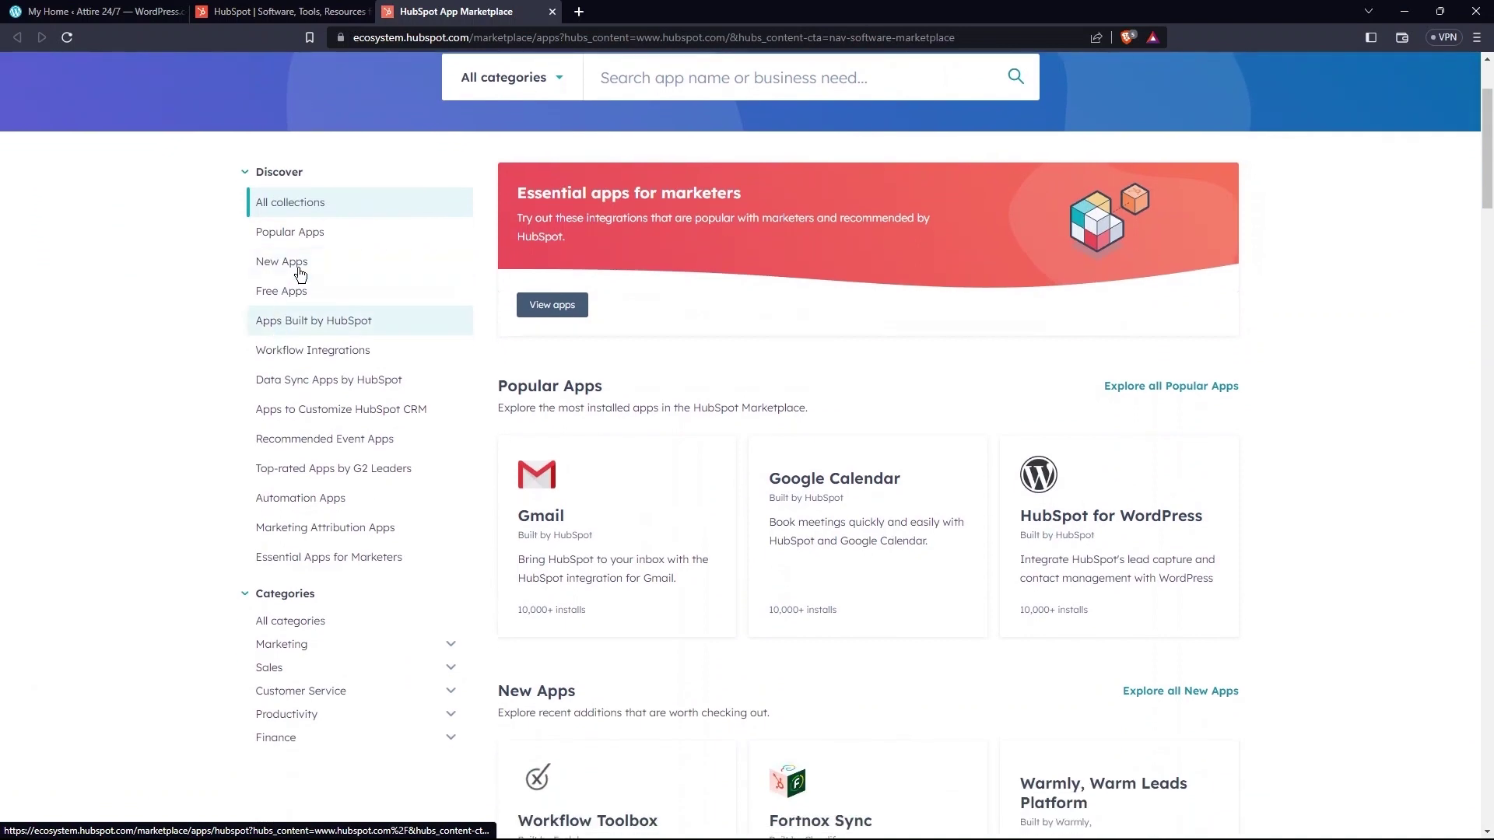
{"action": "scroll", "coordinate": [300, 274], "scroll_direction": "down", "scroll_amount": 1}
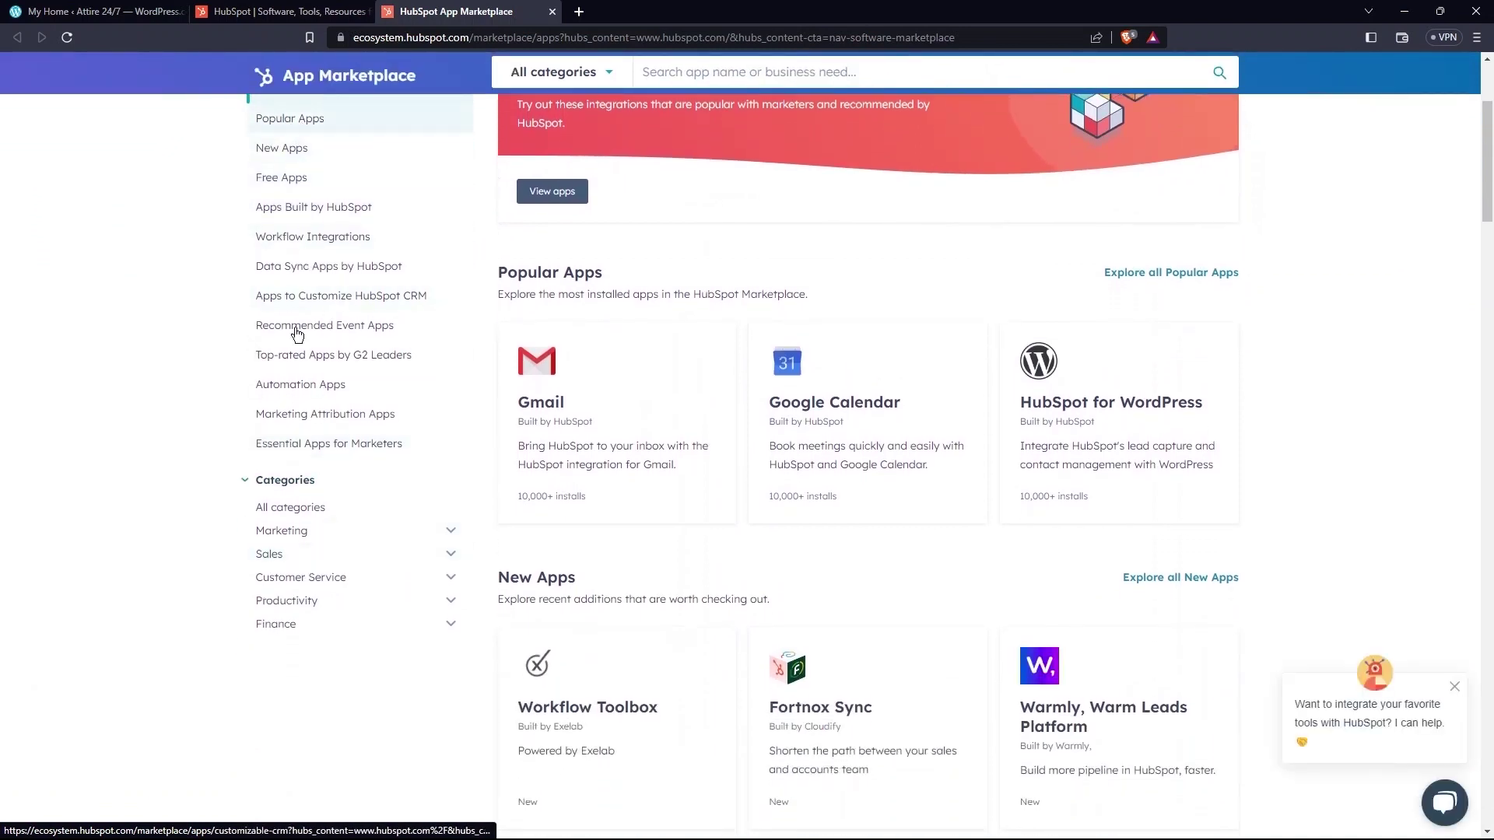
{"action": "scroll", "coordinate": [297, 334], "scroll_direction": "down", "scroll_amount": 6}
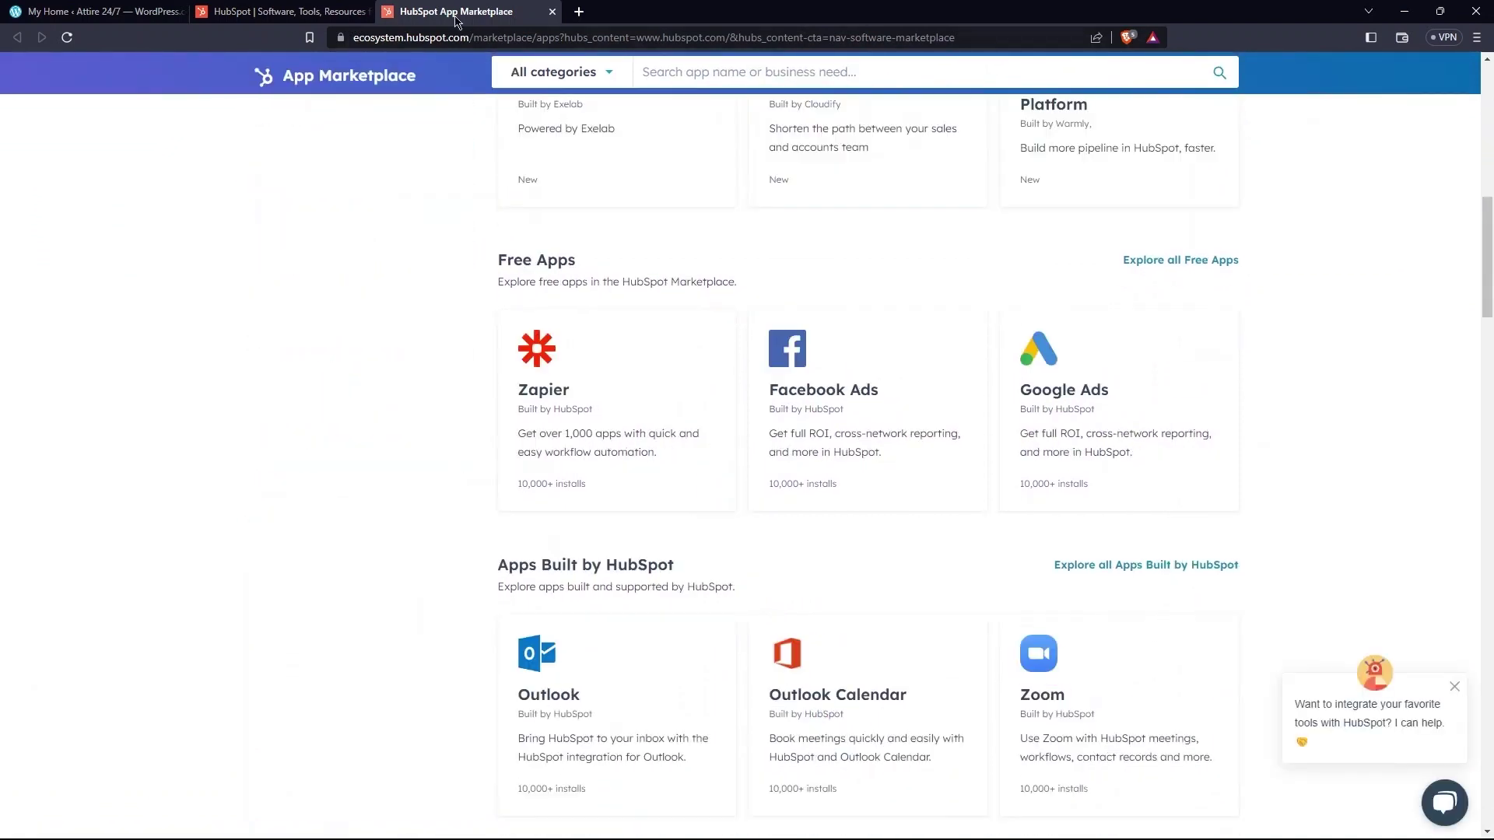
{"action": "left_click", "coordinate": [552, 11]}
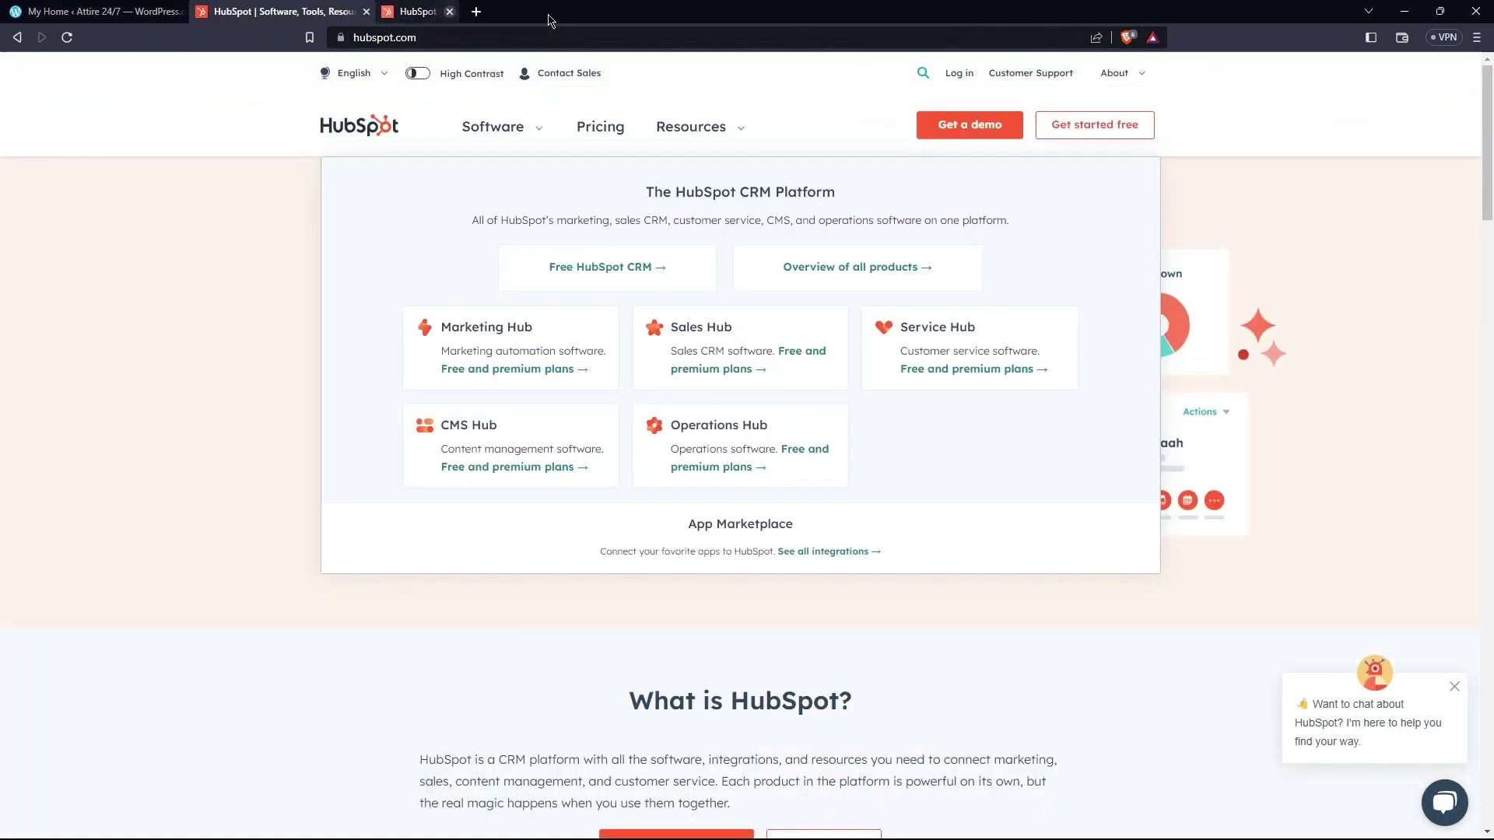
{"action": "left_click", "coordinate": [599, 137]}
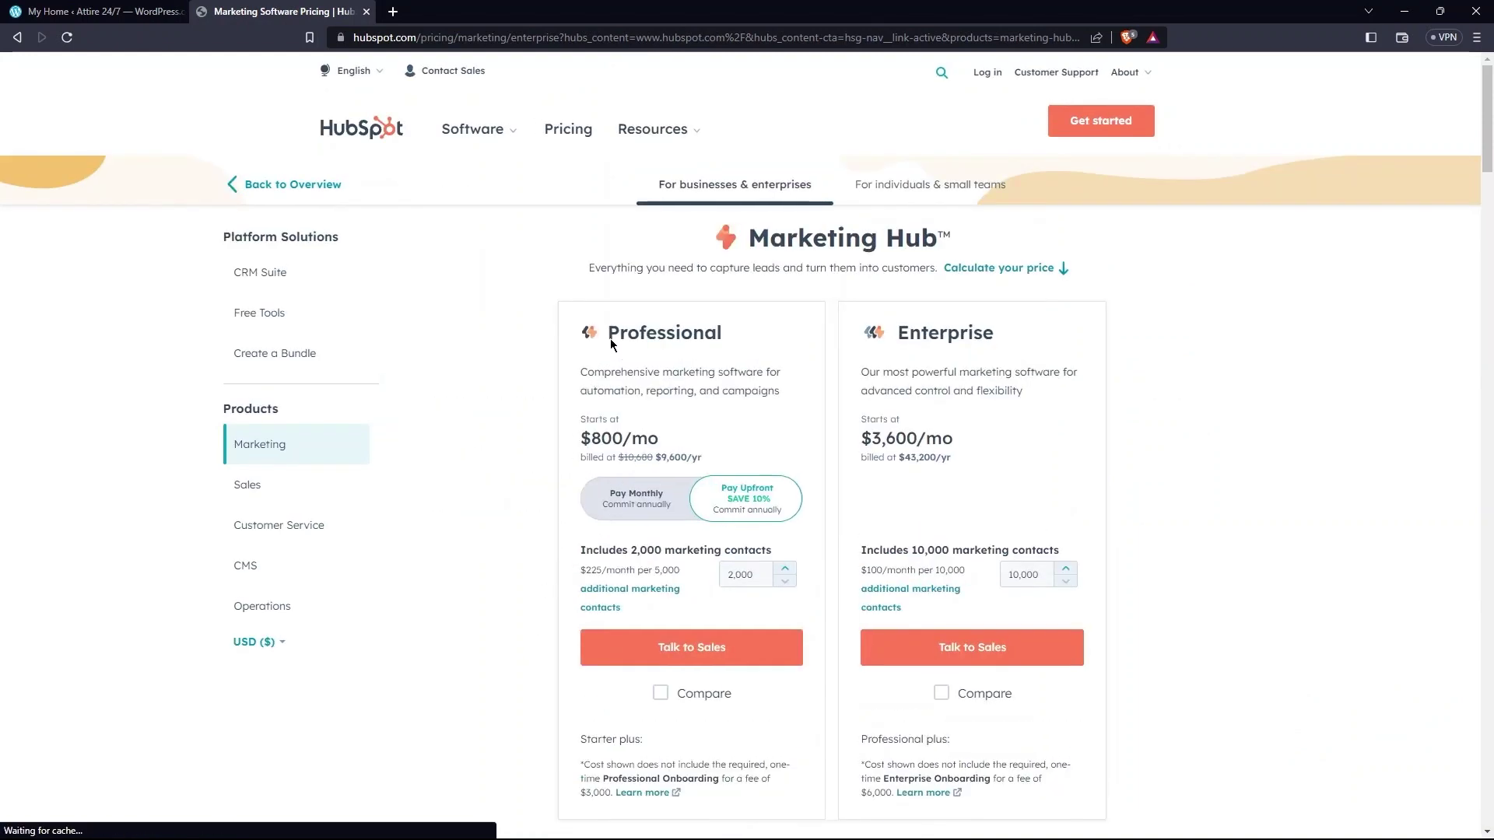
{"action": "double_click", "coordinate": [619, 438]}
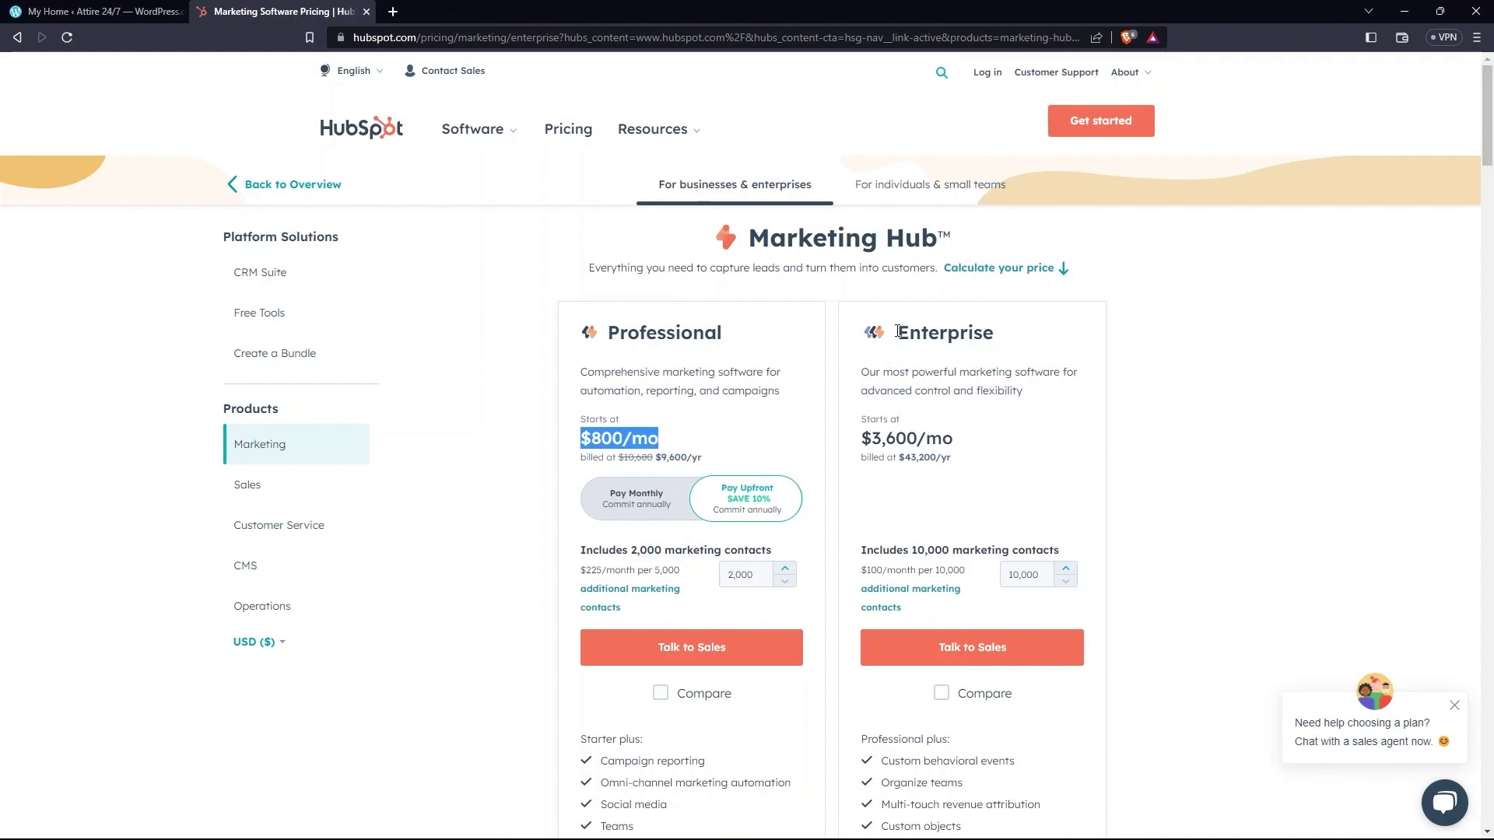
{"action": "left_click_drag", "start_coordinate": [897, 333], "coordinate": [988, 336]}
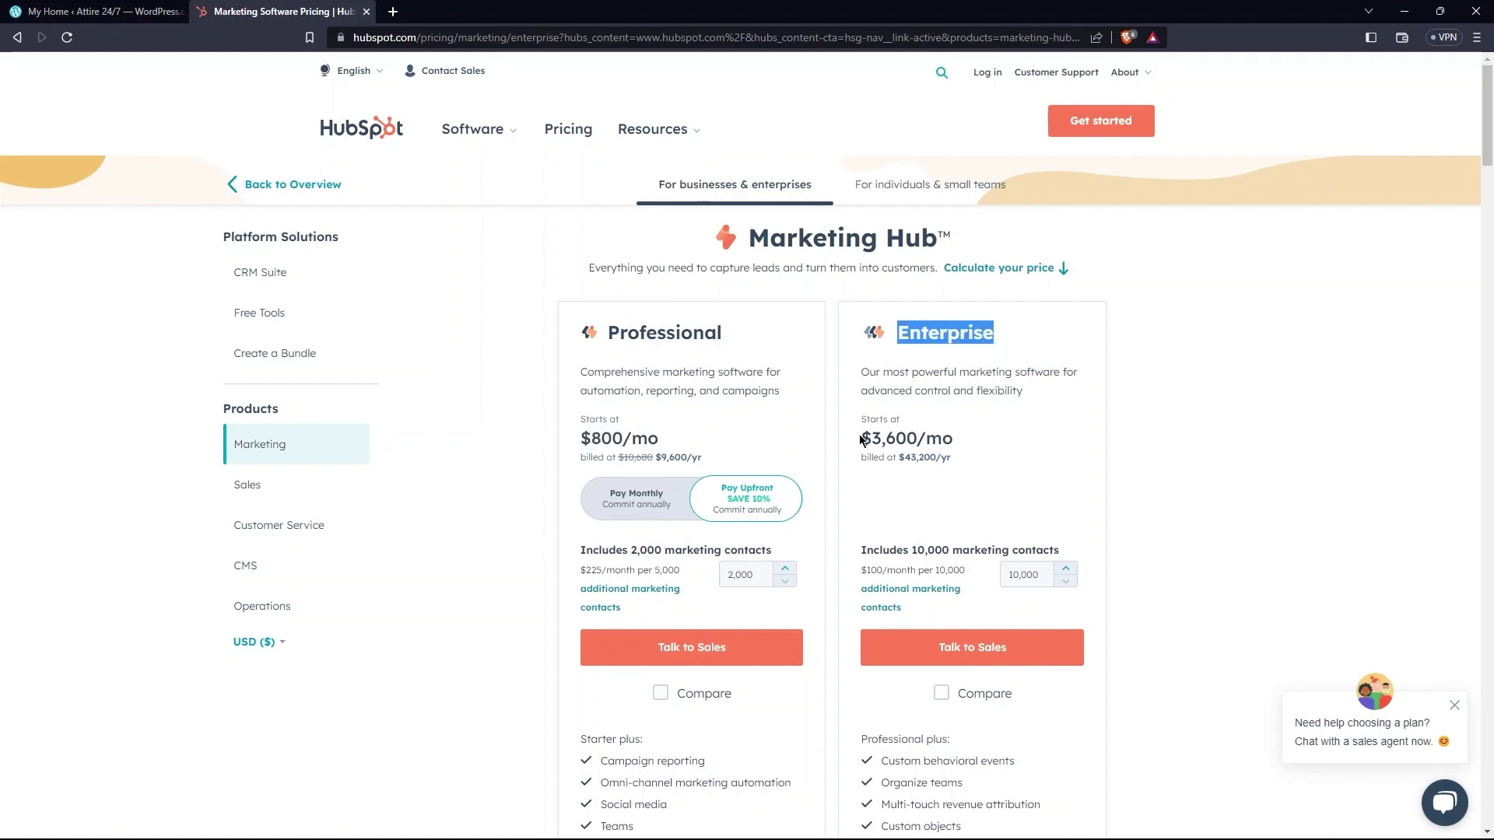
{"action": "left_click_drag", "start_coordinate": [860, 441], "coordinate": [954, 442]}
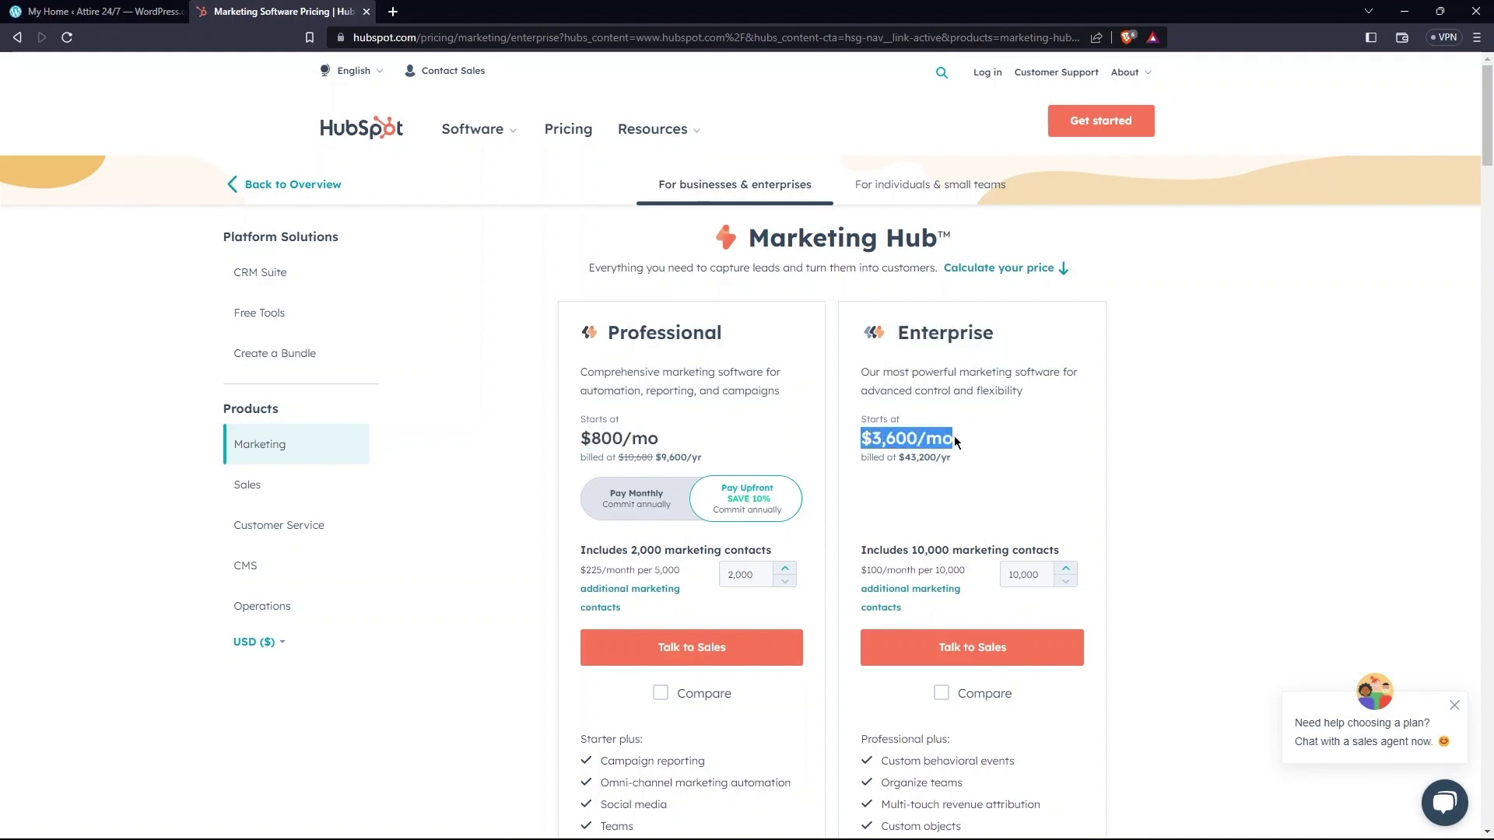
{"action": "left_click", "coordinate": [1288, 375]}
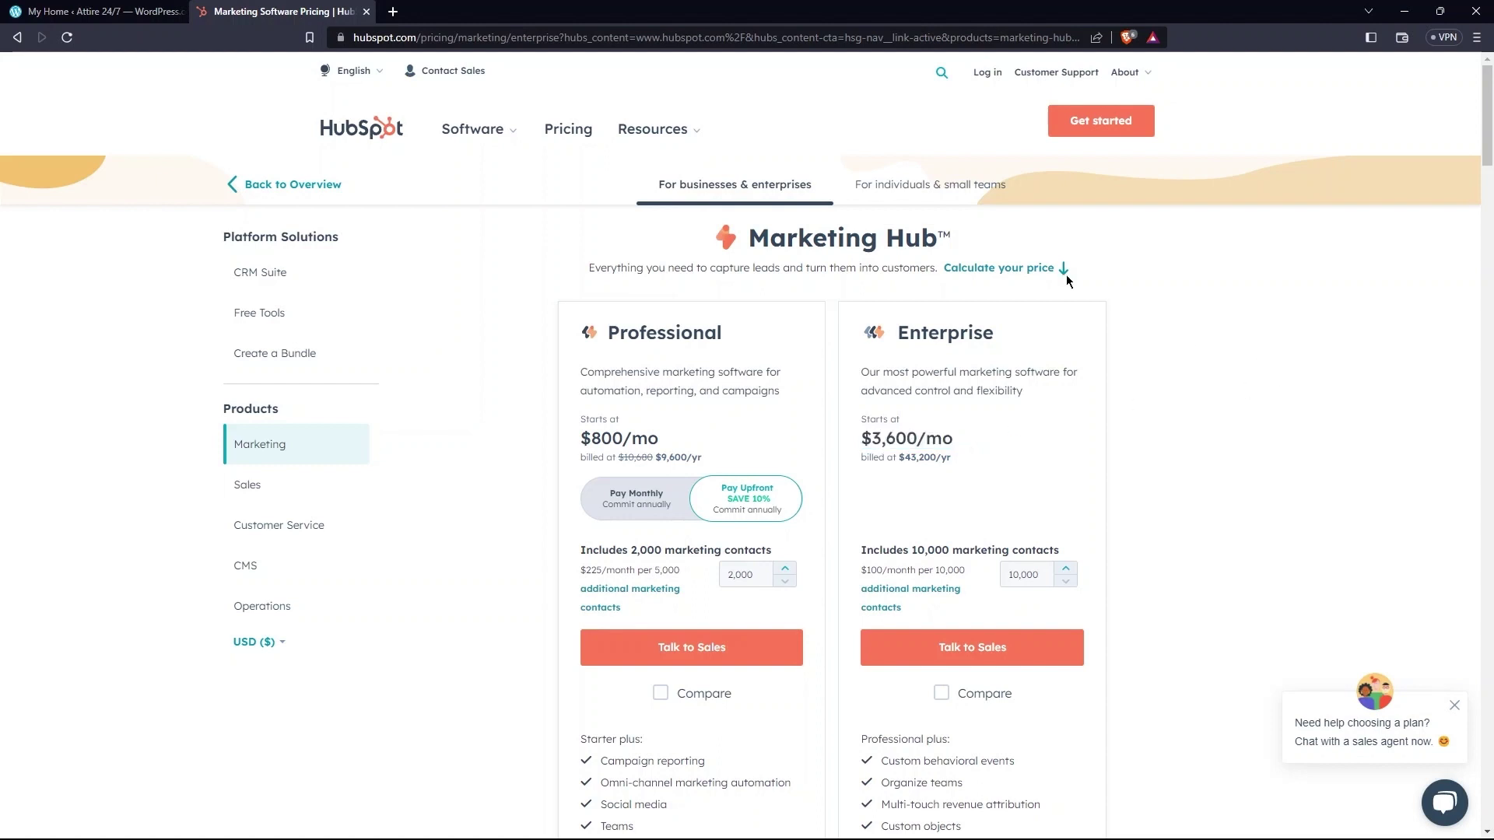
{"action": "left_click", "coordinate": [395, 130]}
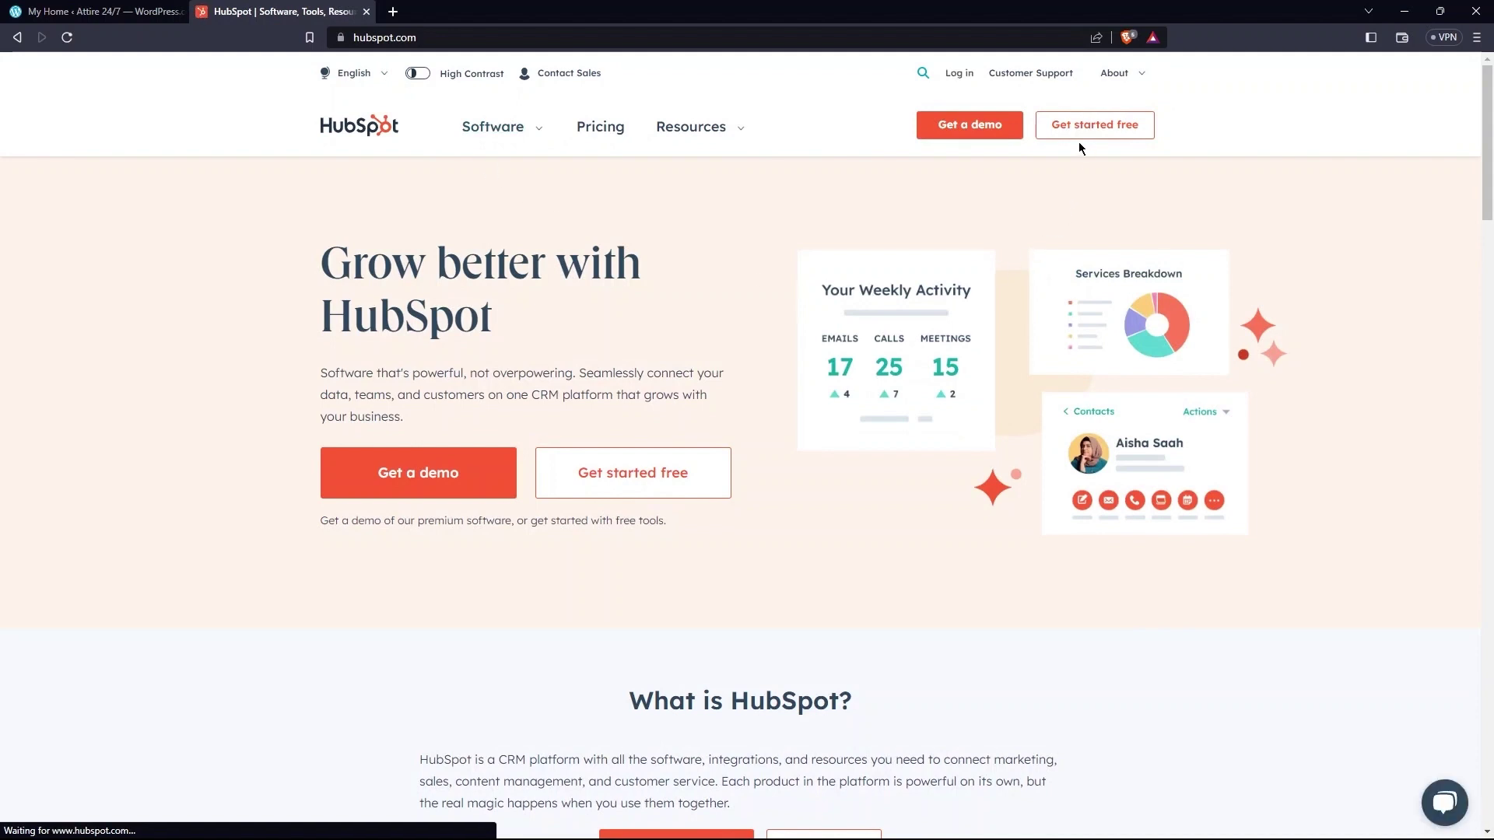
Begin a free HubSpot account and try the WordPress sign-up option
{"action": "left_click", "coordinate": [1126, 133]}
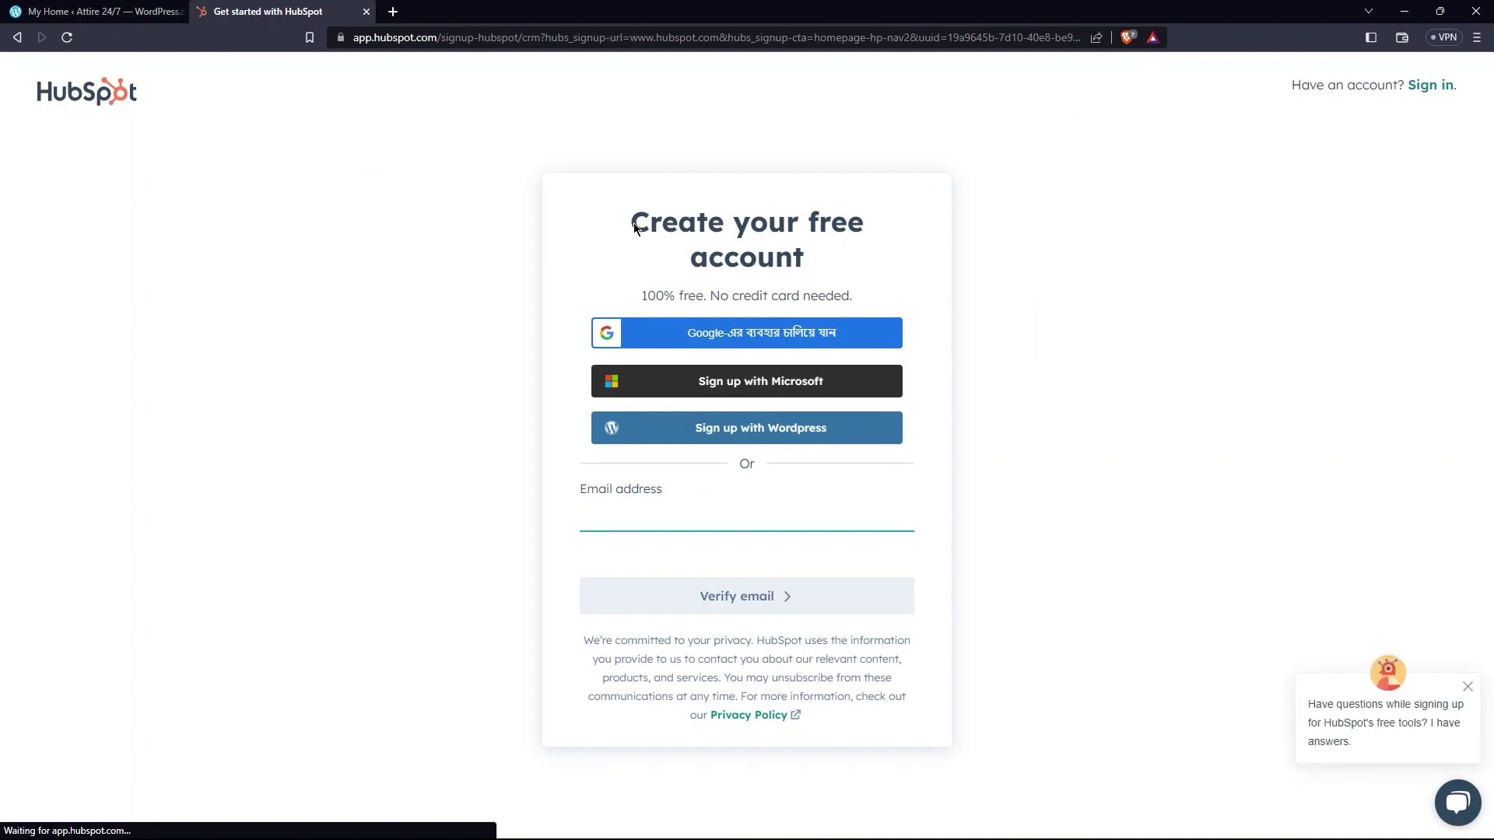
{"action": "left_click_drag", "start_coordinate": [647, 295], "coordinate": [843, 297]}
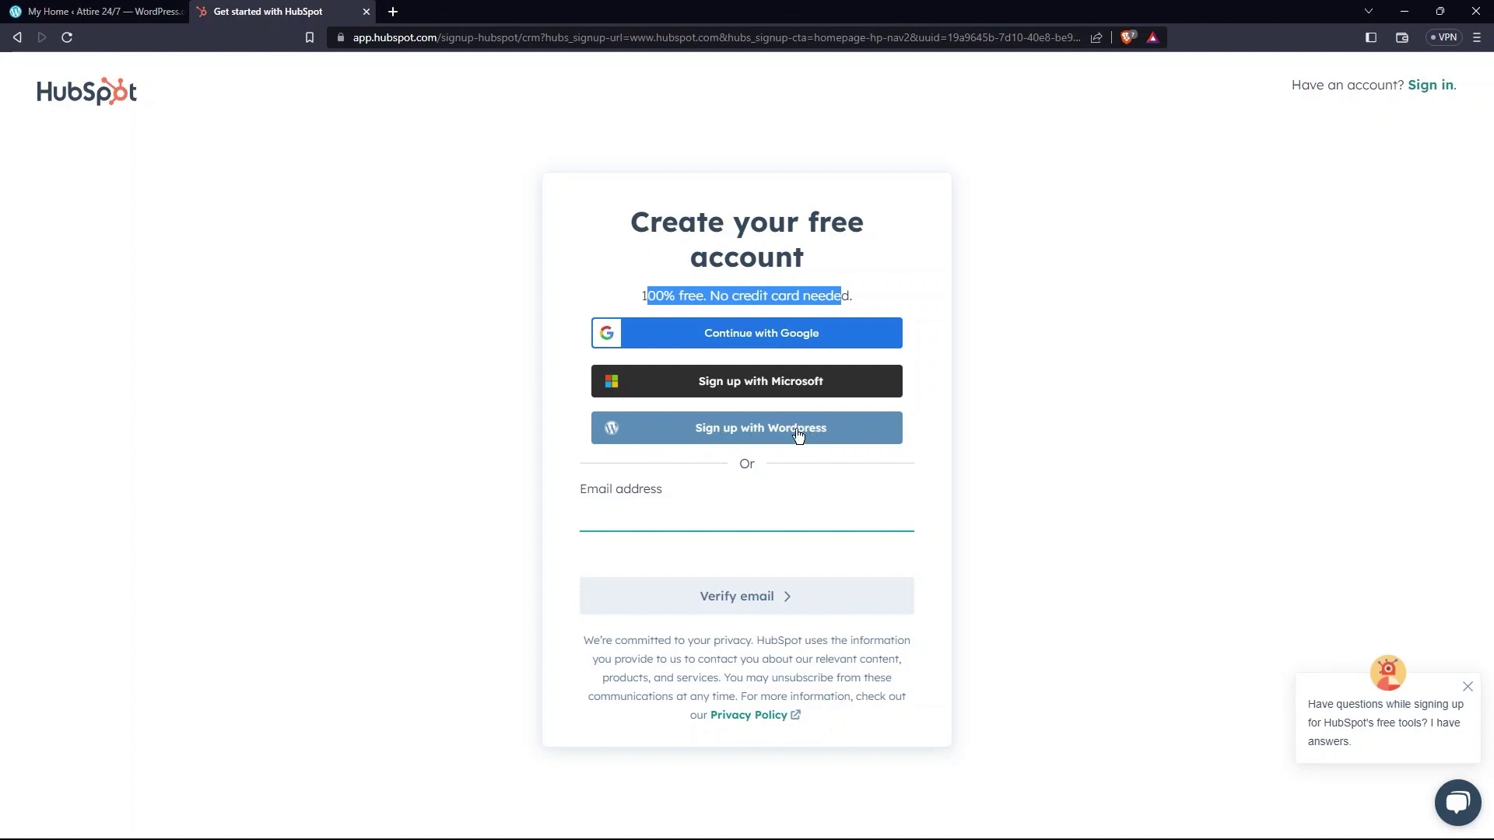
{"action": "left_click", "coordinate": [838, 435]}
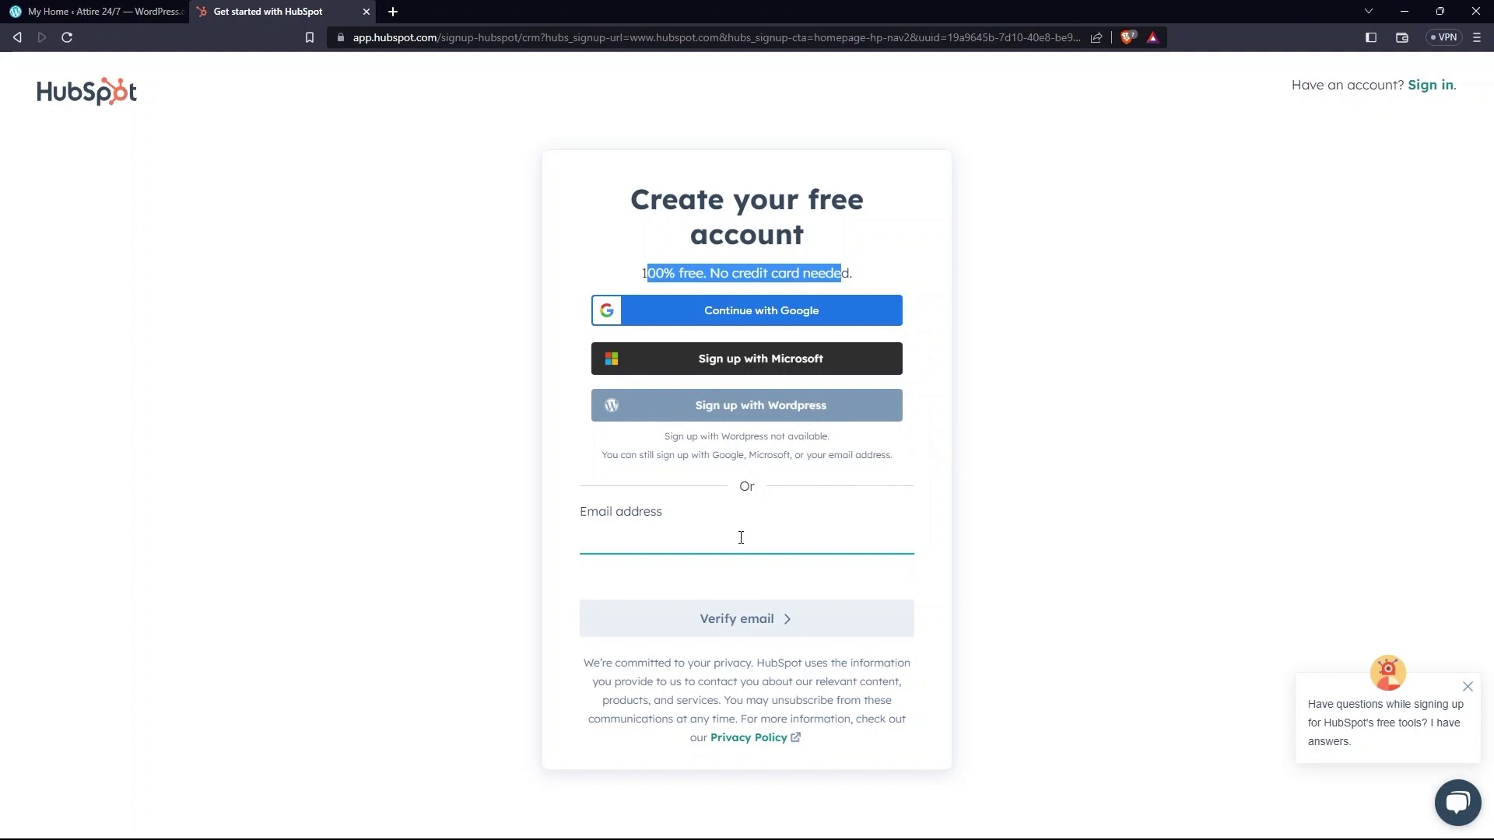
{"action": "left_click", "coordinate": [706, 529]}
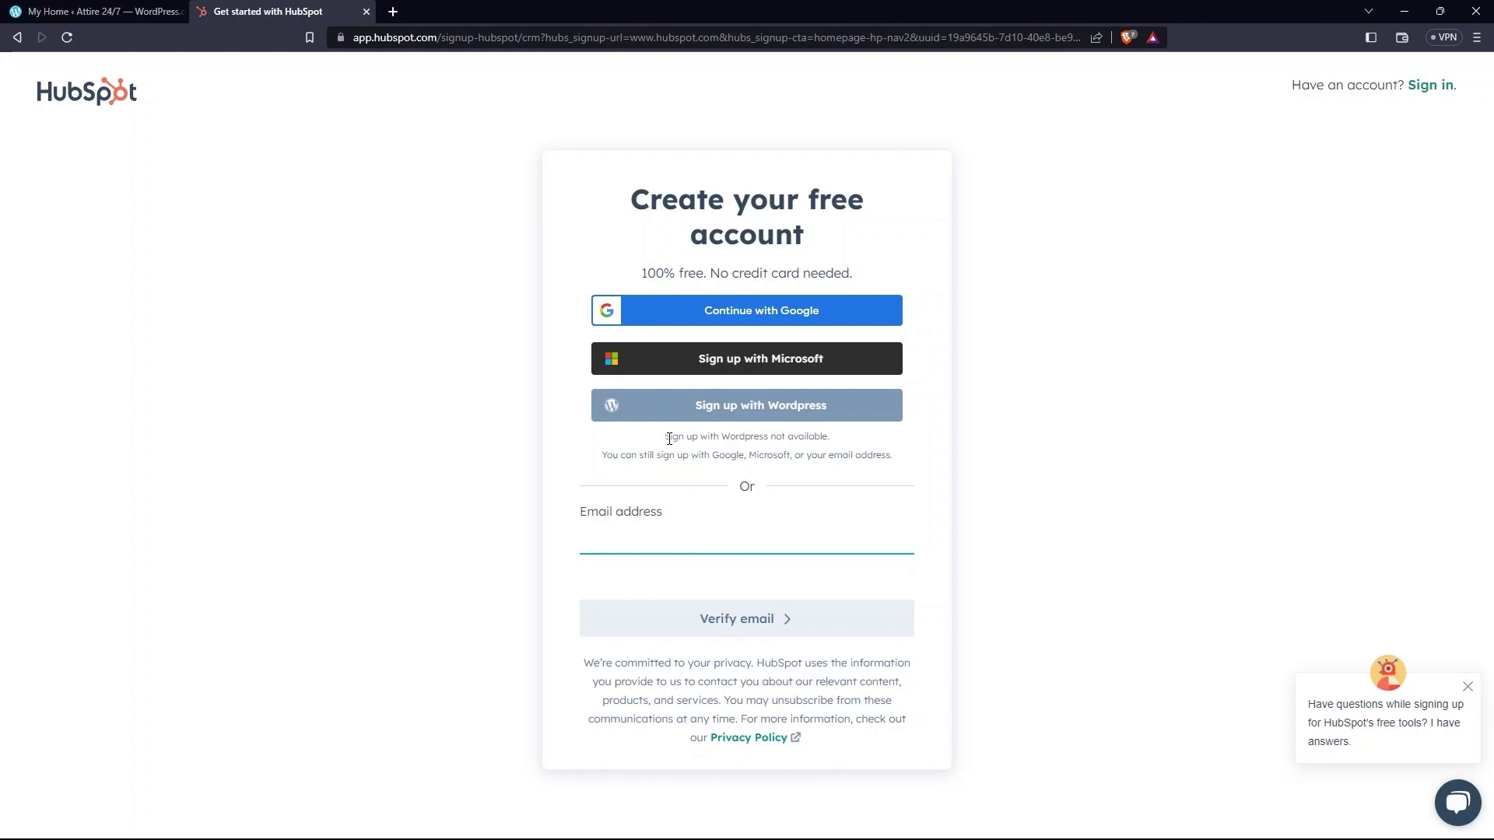
Highlight the 'not available' notice for WordPress sign-up and continue with Google instead
{"action": "left_click_drag", "start_coordinate": [665, 437], "coordinate": [764, 461]}
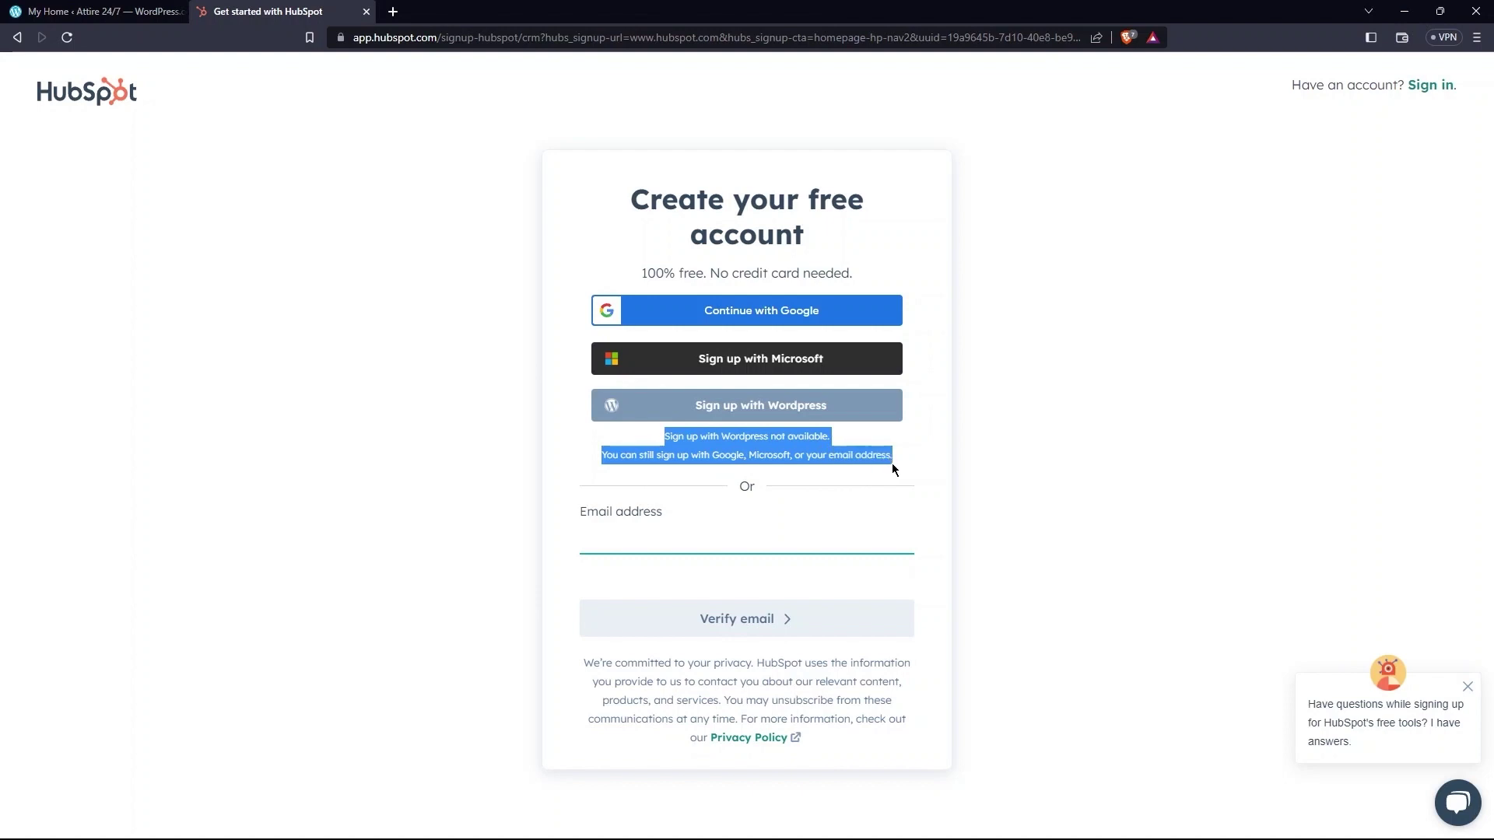
{"action": "left_click", "coordinate": [776, 440]}
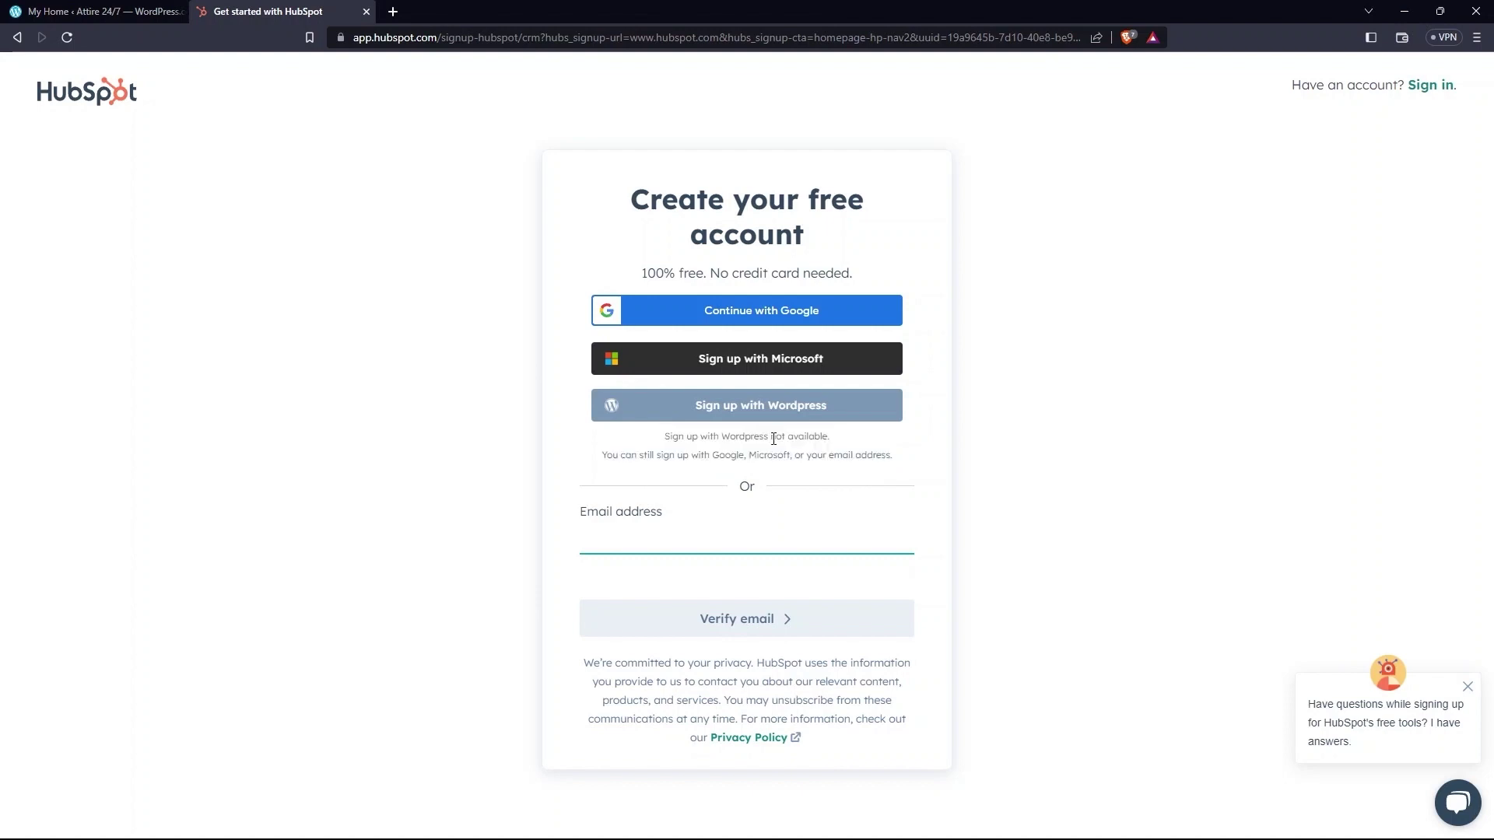
{"action": "left_click_drag", "start_coordinate": [773, 438], "coordinate": [810, 439]}
{"action": "left_click", "coordinate": [799, 312]}
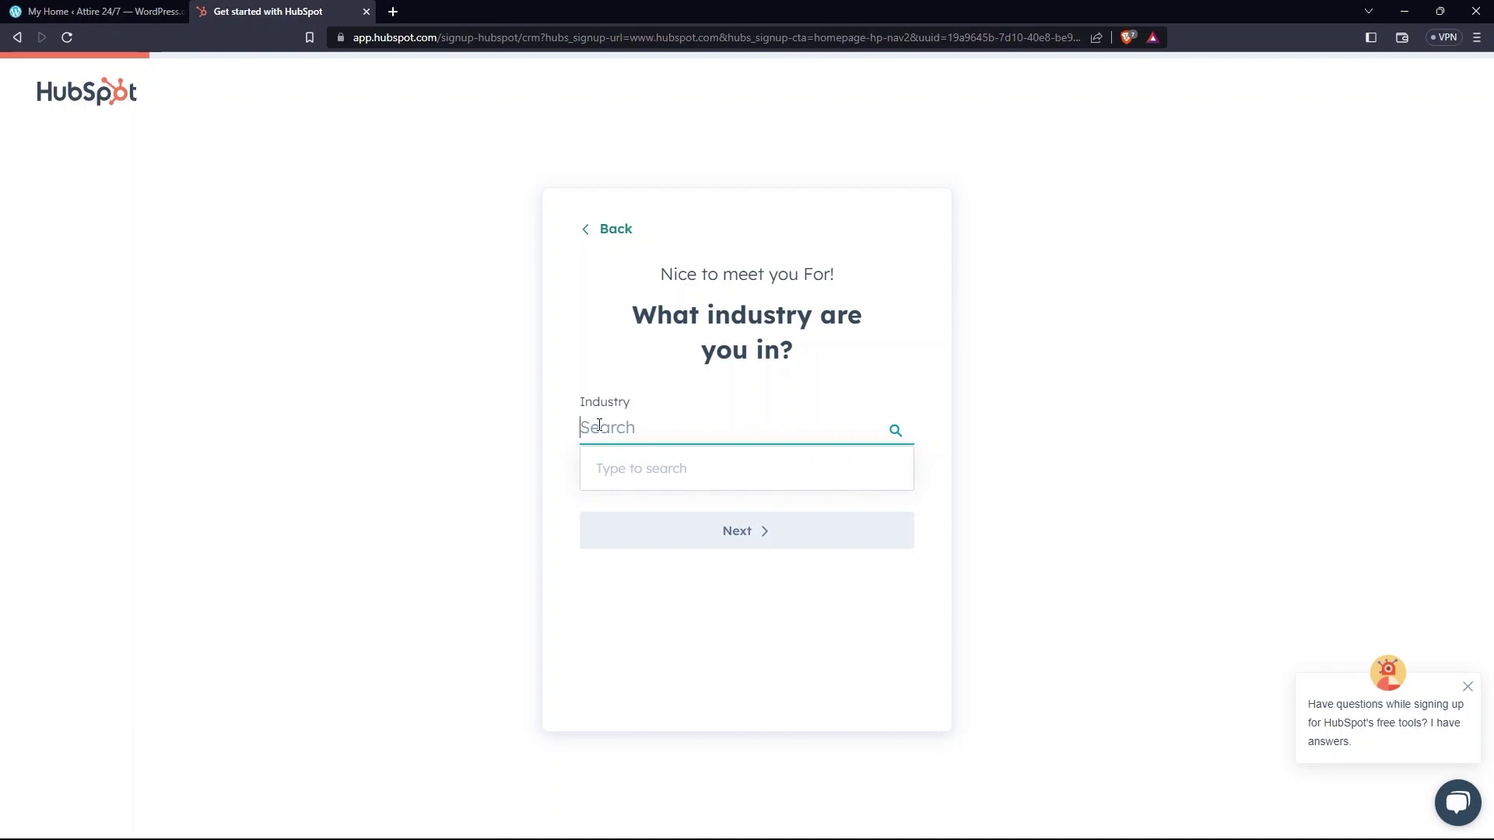
Set the industry to Apparel & Fashion and the job role to Owner
{"action": "left_click", "coordinate": [667, 471]}
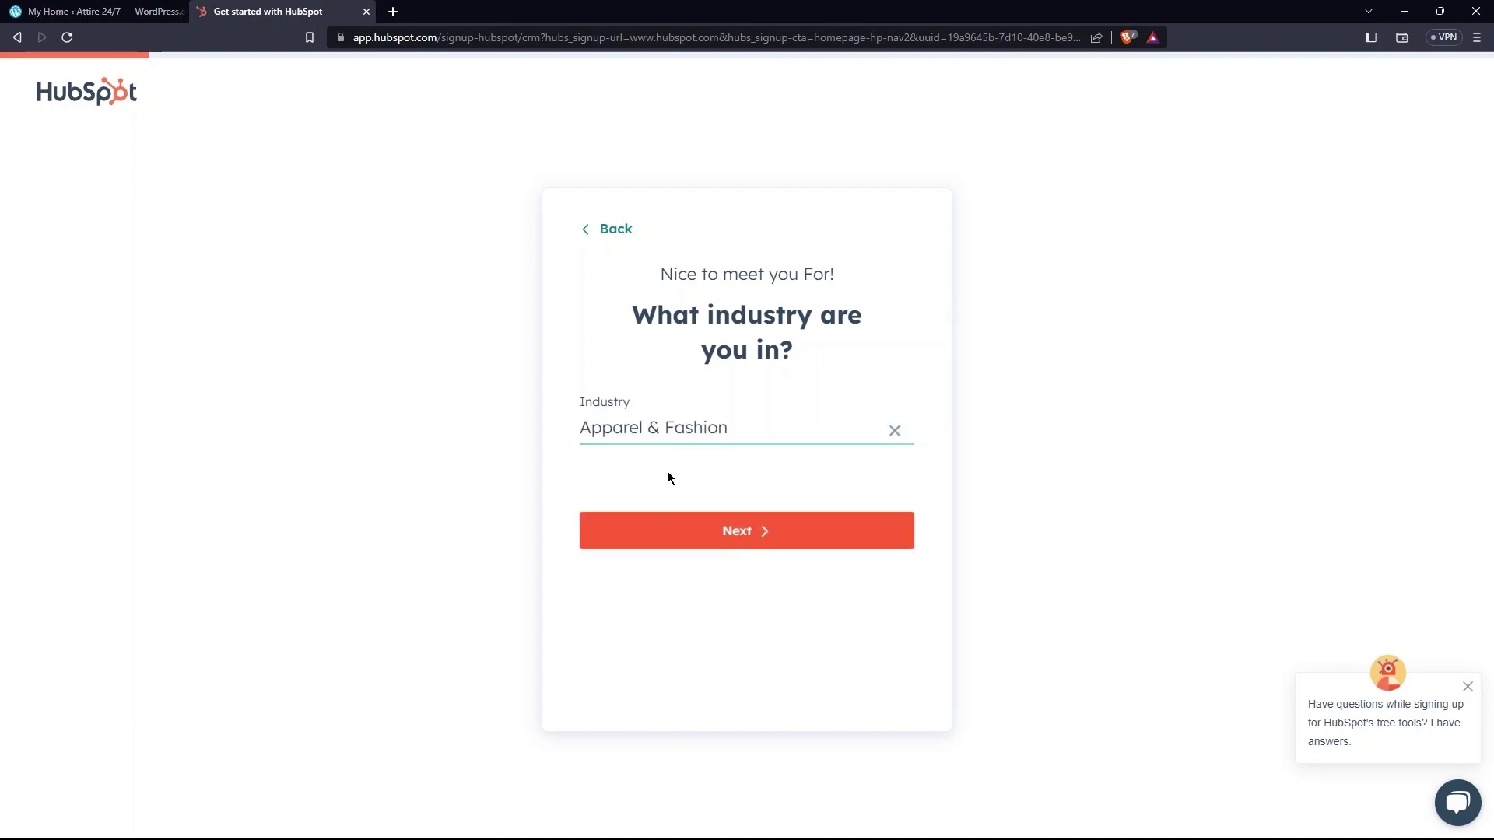
{"action": "left_click", "coordinate": [748, 531]}
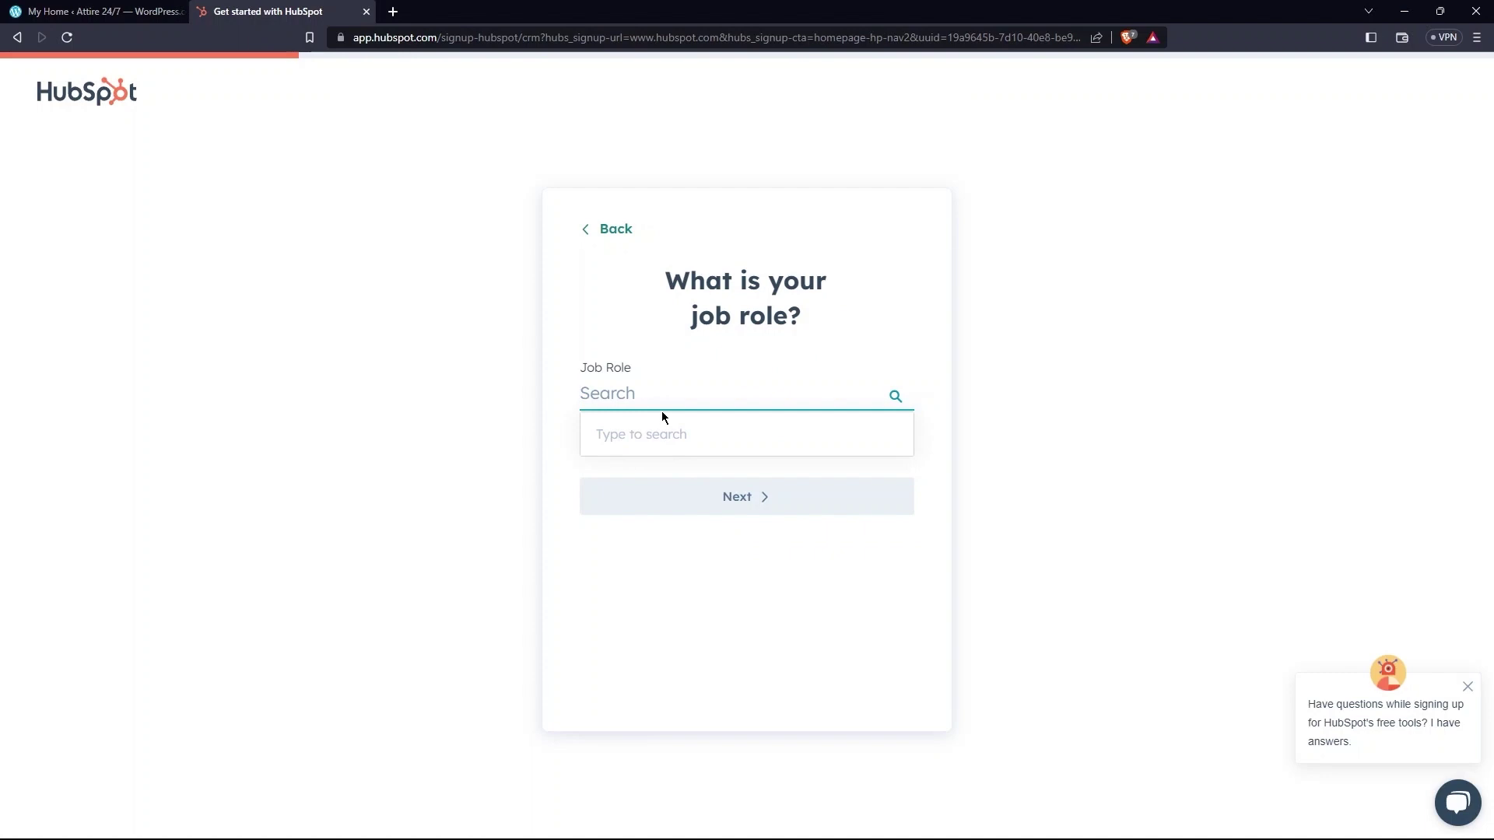
{"action": "type", "text": "Owner"}
{"action": "left_click", "coordinate": [662, 424]}
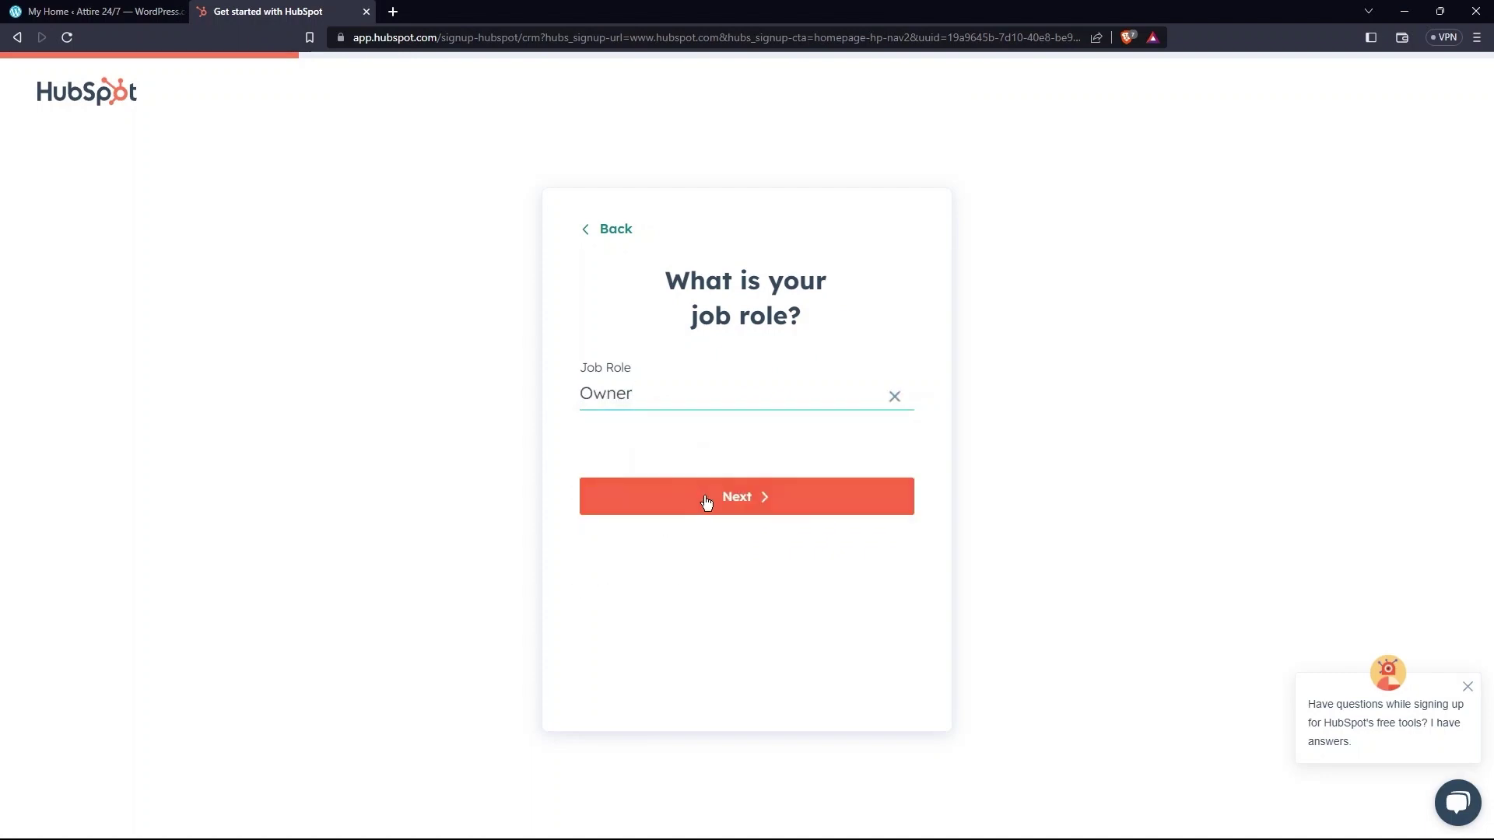
{"action": "left_click", "coordinate": [740, 493]}
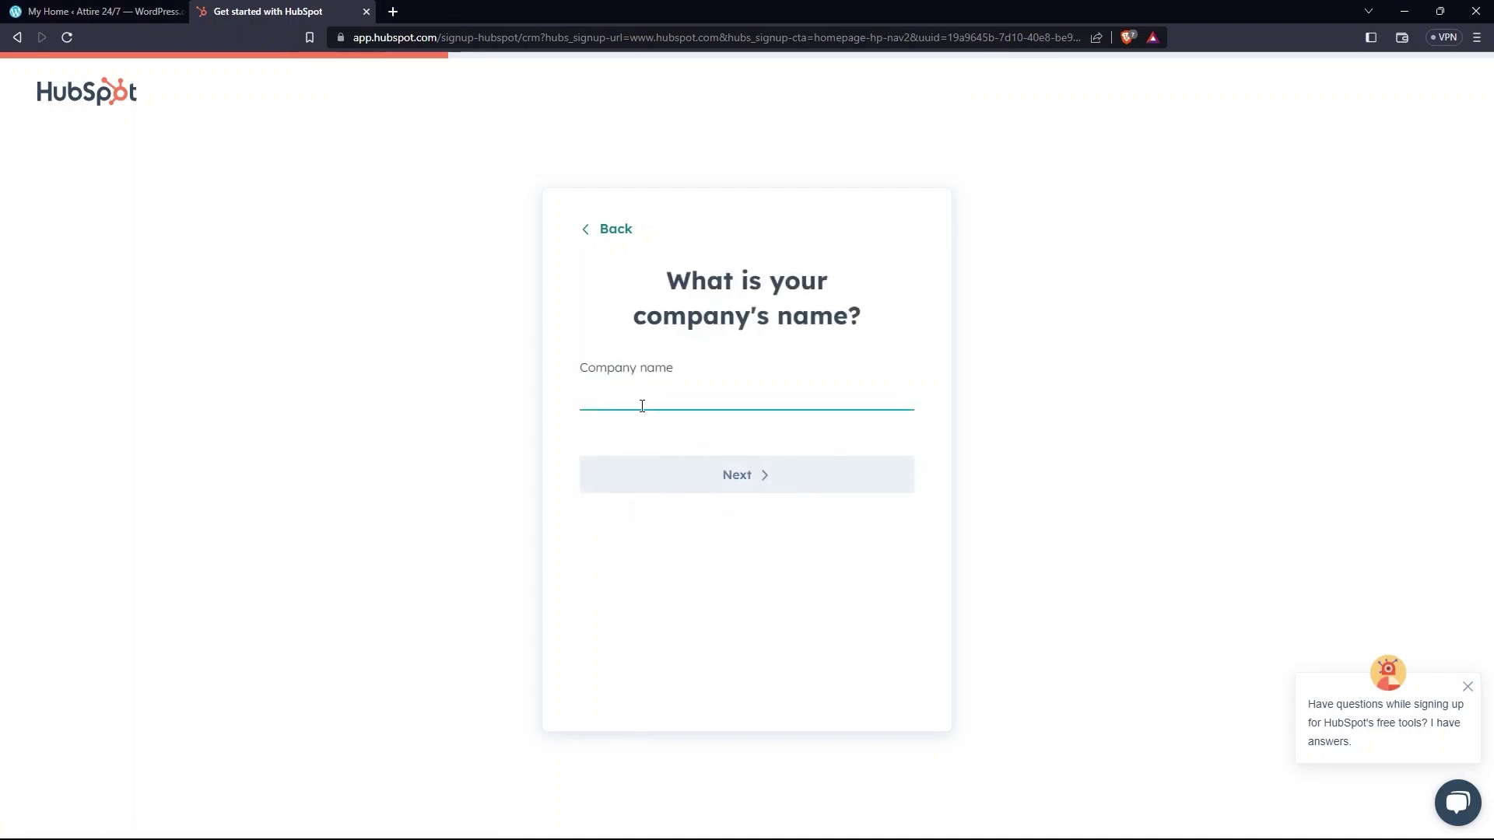
Enter company name Attire 24/7 and choose a company size of 2 to 5
{"action": "type", "text": "Attire 24/7"}
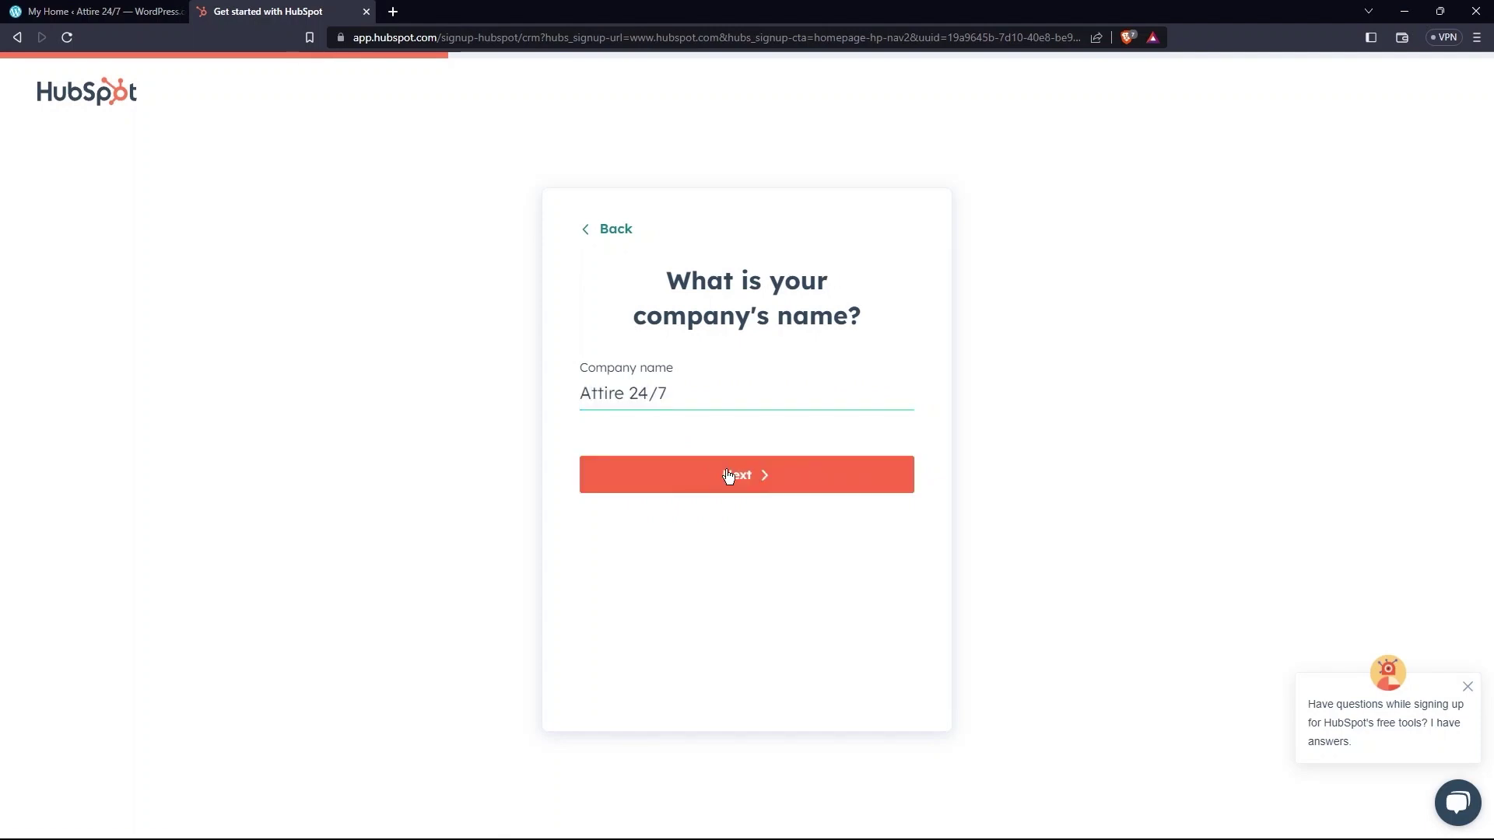
{"action": "left_click", "coordinate": [750, 473]}
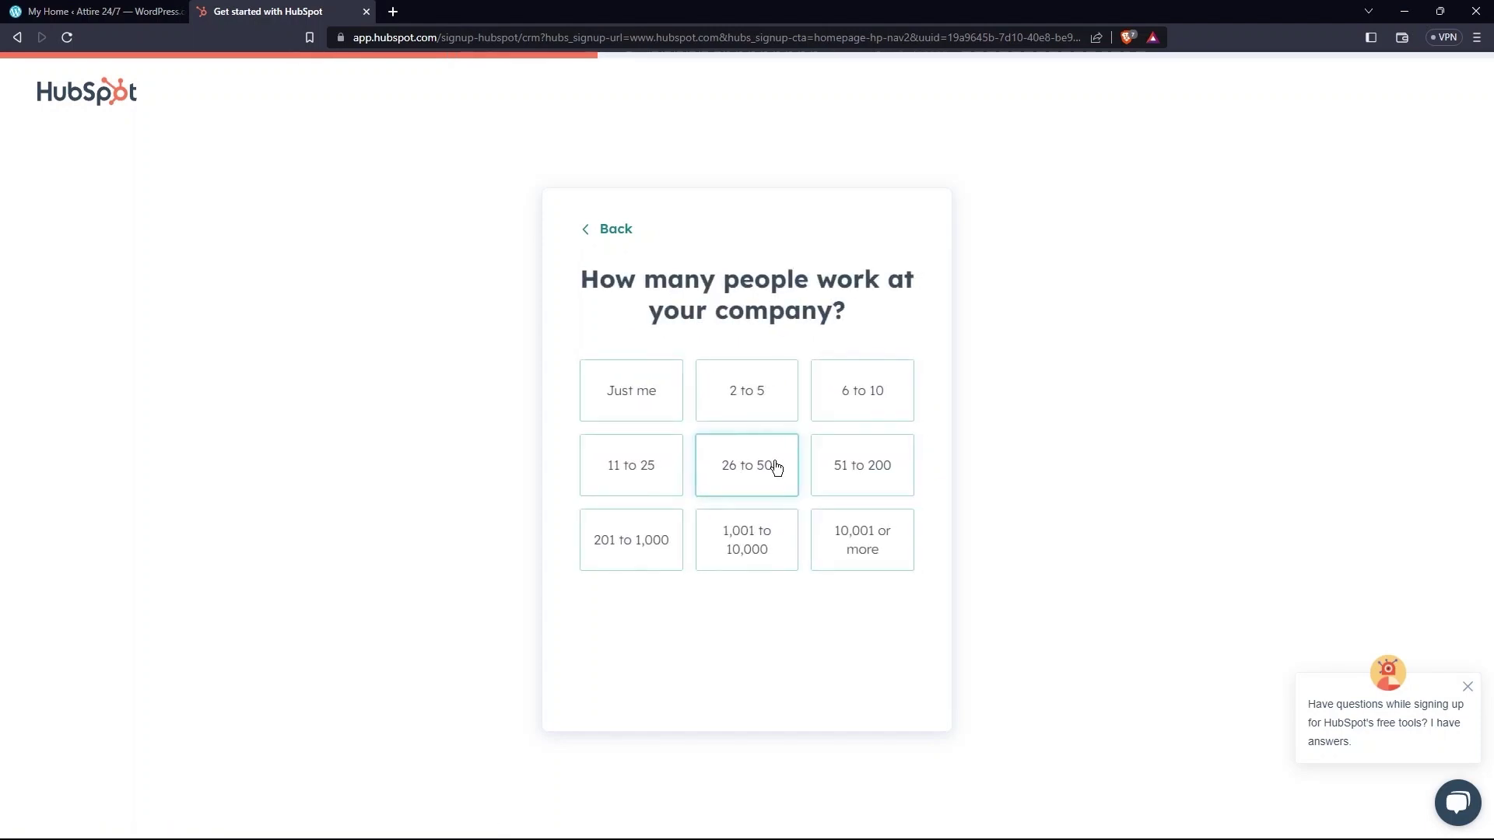
{"action": "left_click_drag", "start_coordinate": [596, 285], "coordinate": [833, 304]}
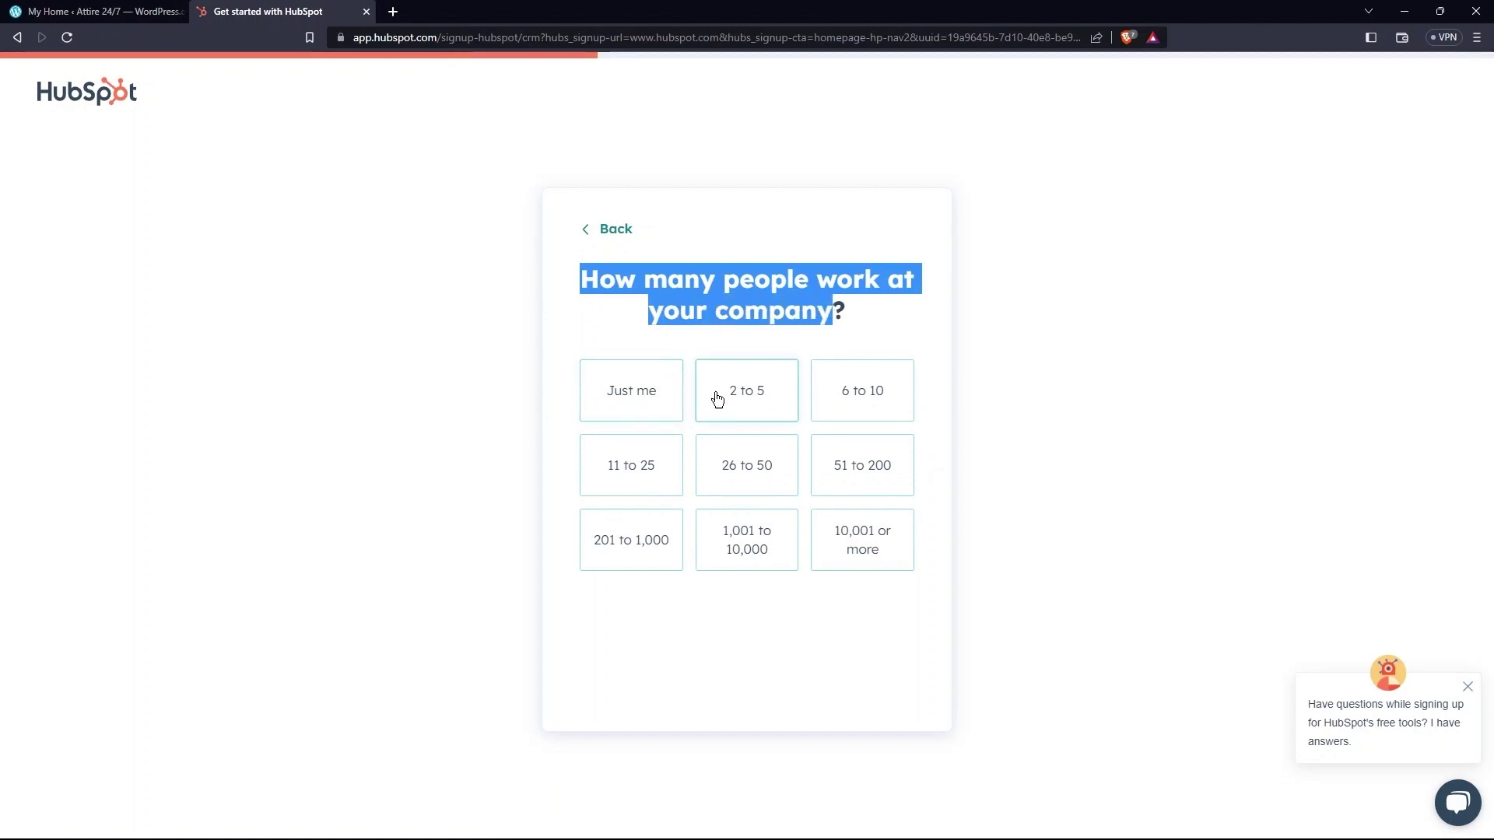
{"action": "left_click", "coordinate": [757, 401]}
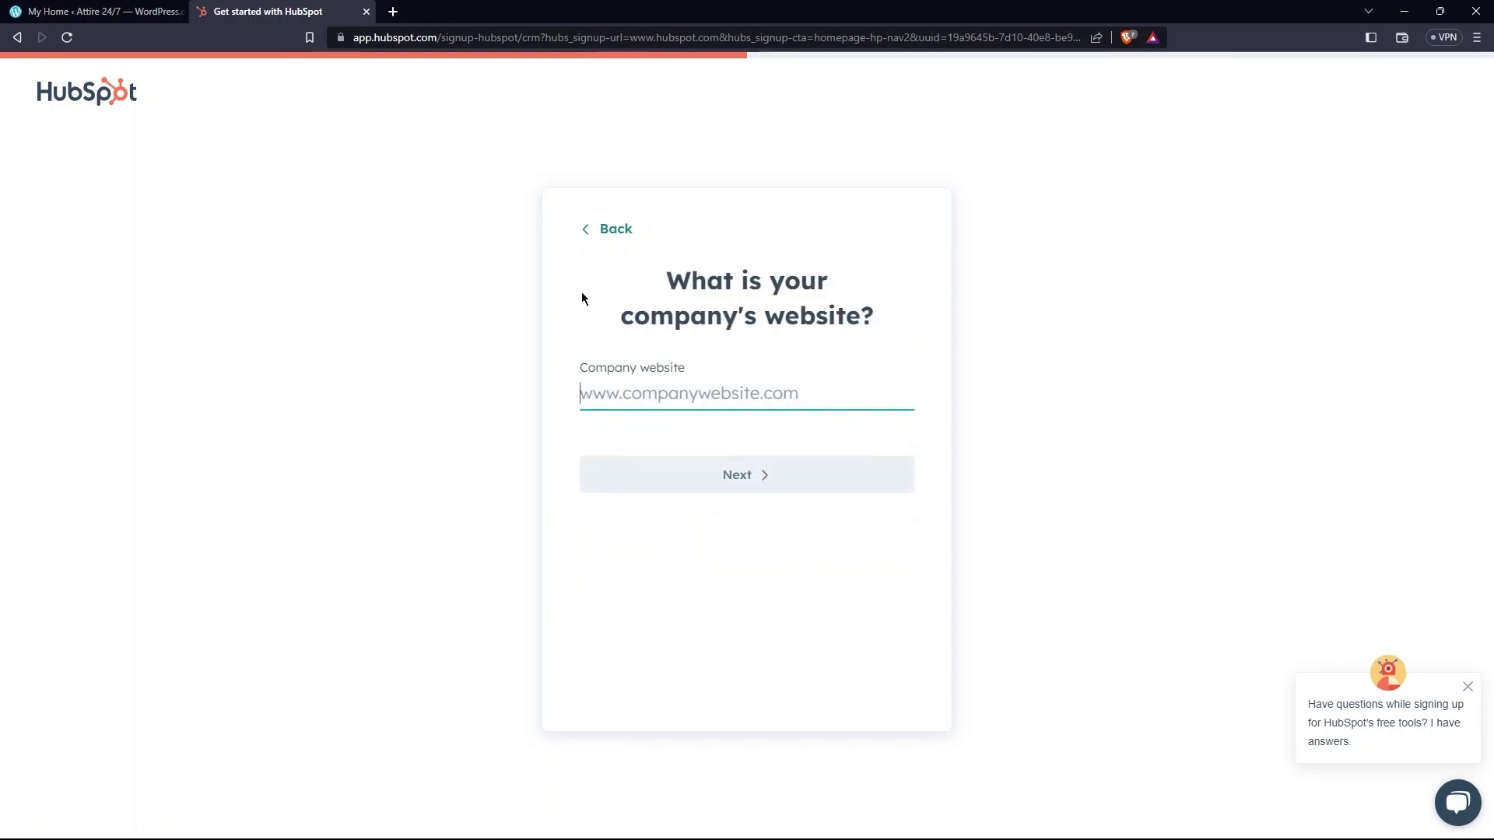
{"action": "left_click", "coordinate": [95, 19]}
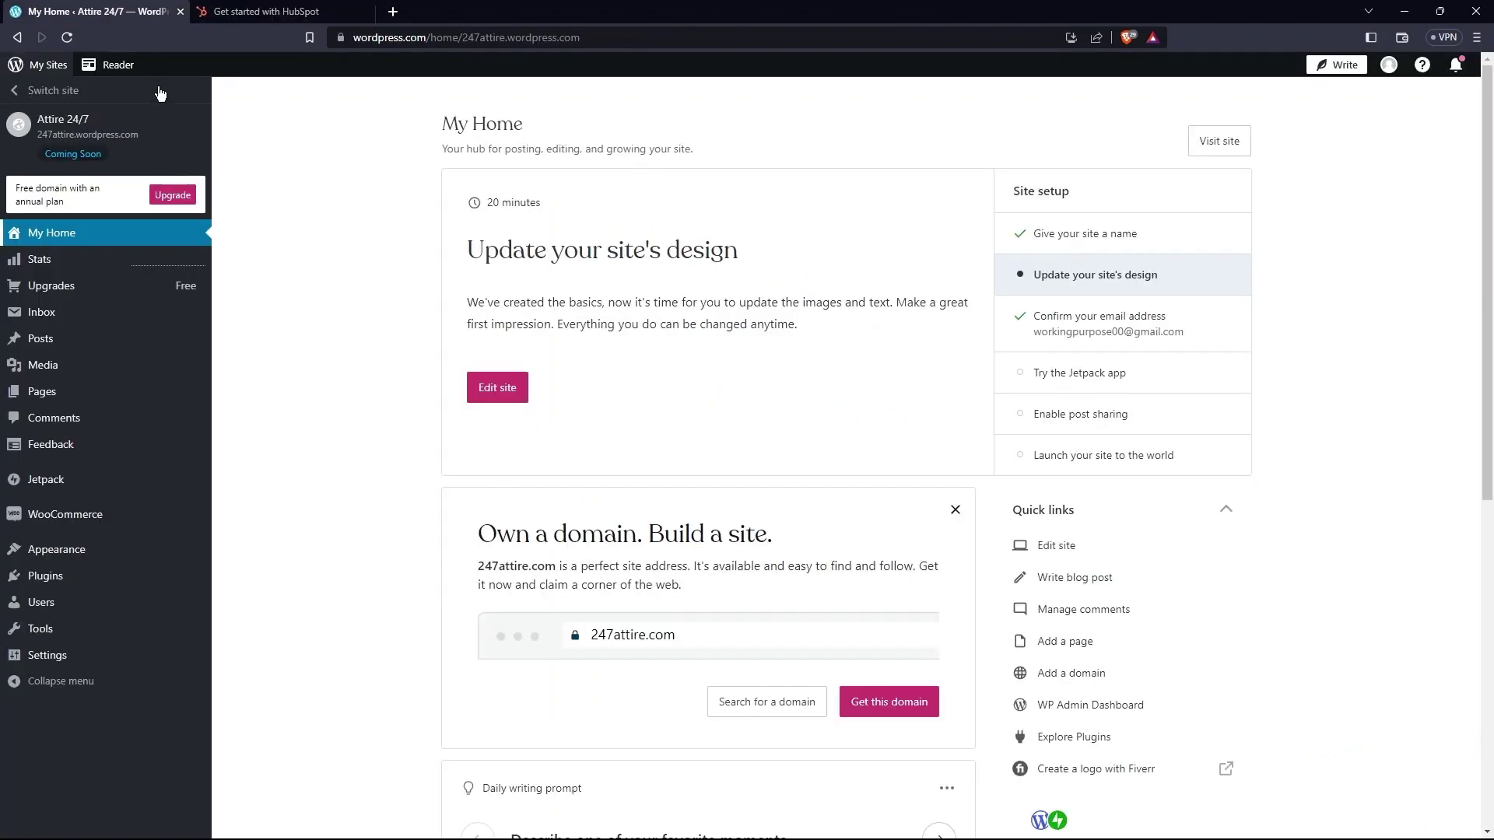
{"action": "right_click", "coordinate": [104, 142]}
{"action": "left_click", "coordinate": [165, 151]}
{"action": "left_click", "coordinate": [548, 46]}
{"action": "left_click", "coordinate": [548, 46]}
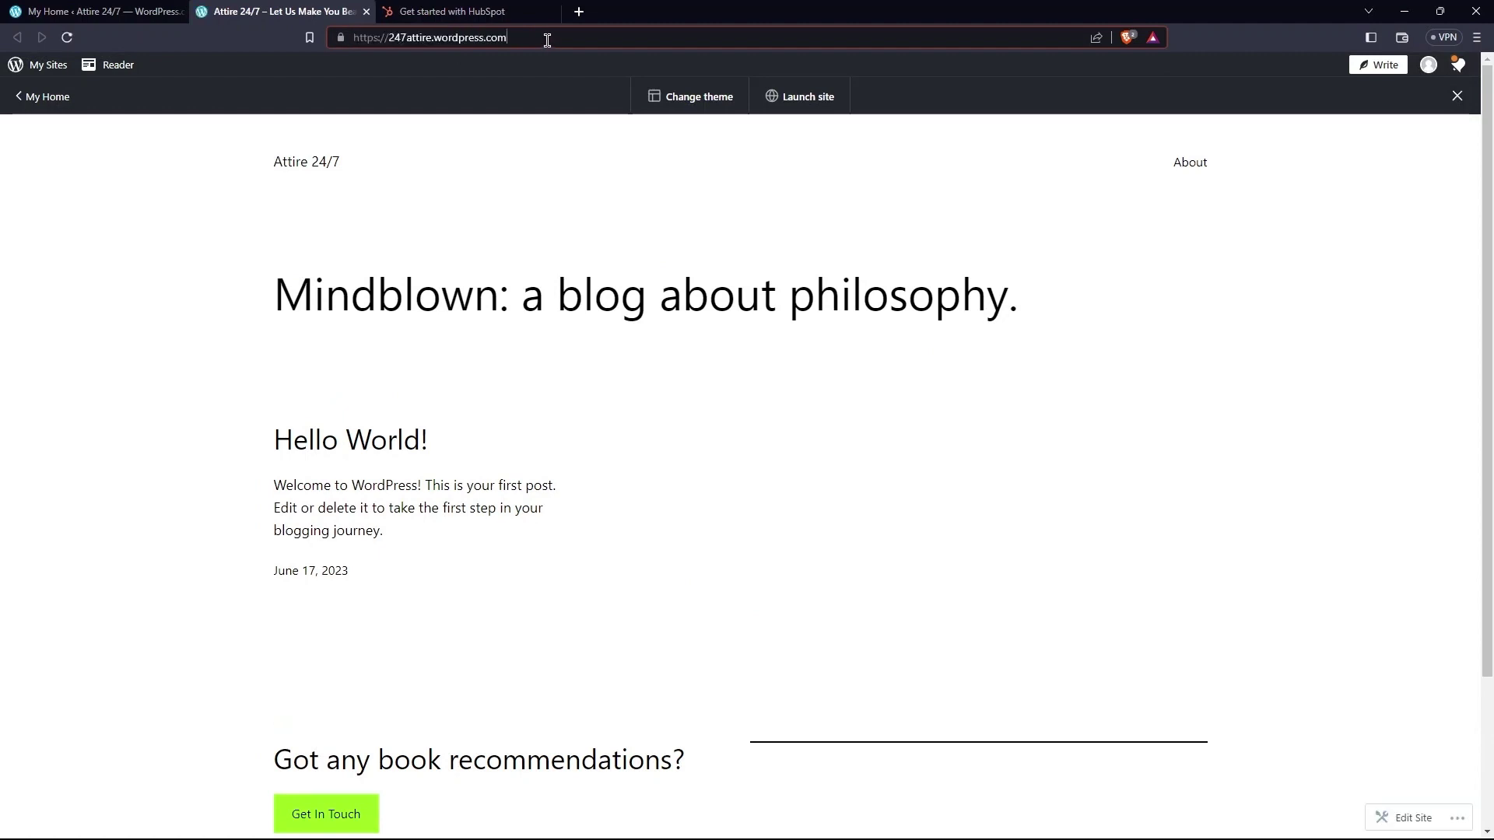
{"action": "left_click_drag", "start_coordinate": [509, 38], "coordinate": [297, 41]}
{"action": "key", "text": "ctrl+c"}
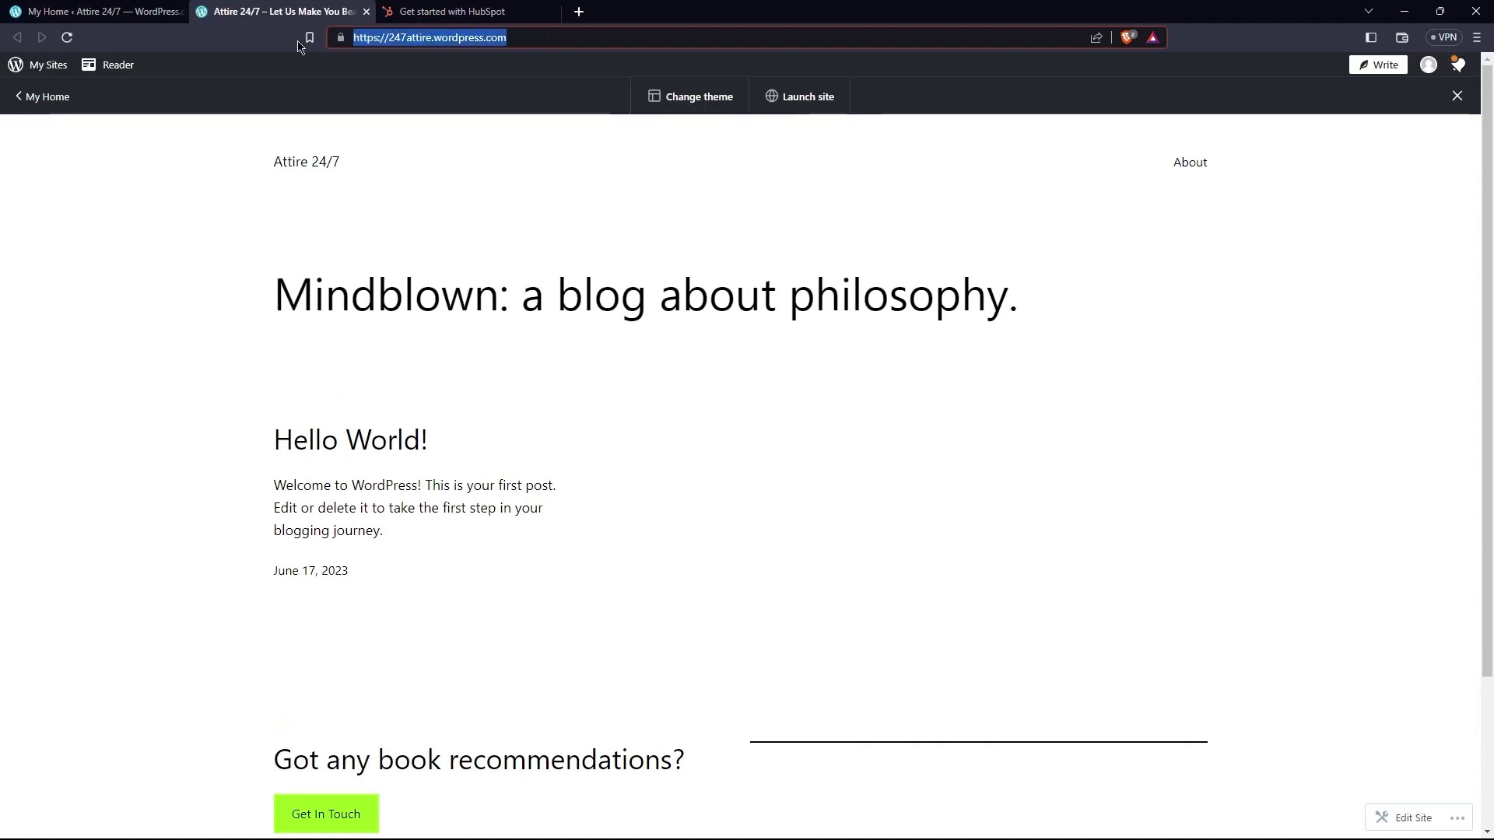
{"action": "left_click", "coordinate": [367, 14]}
{"action": "left_click", "coordinate": [330, 15]}
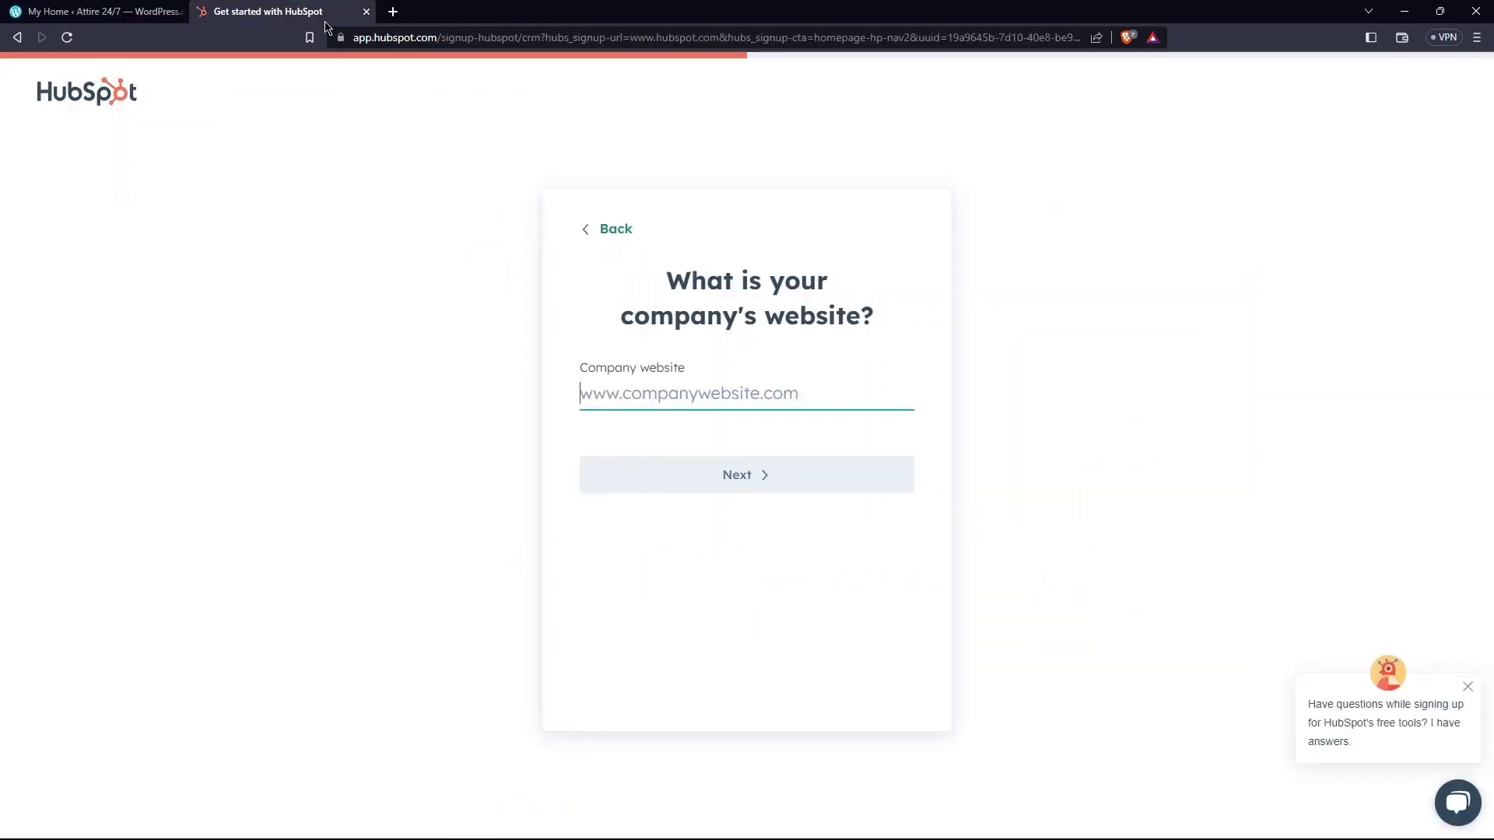
Paste the address as the company website, keep US data hosting, and create the HubSpot account
{"action": "right_click", "coordinate": [632, 396]}
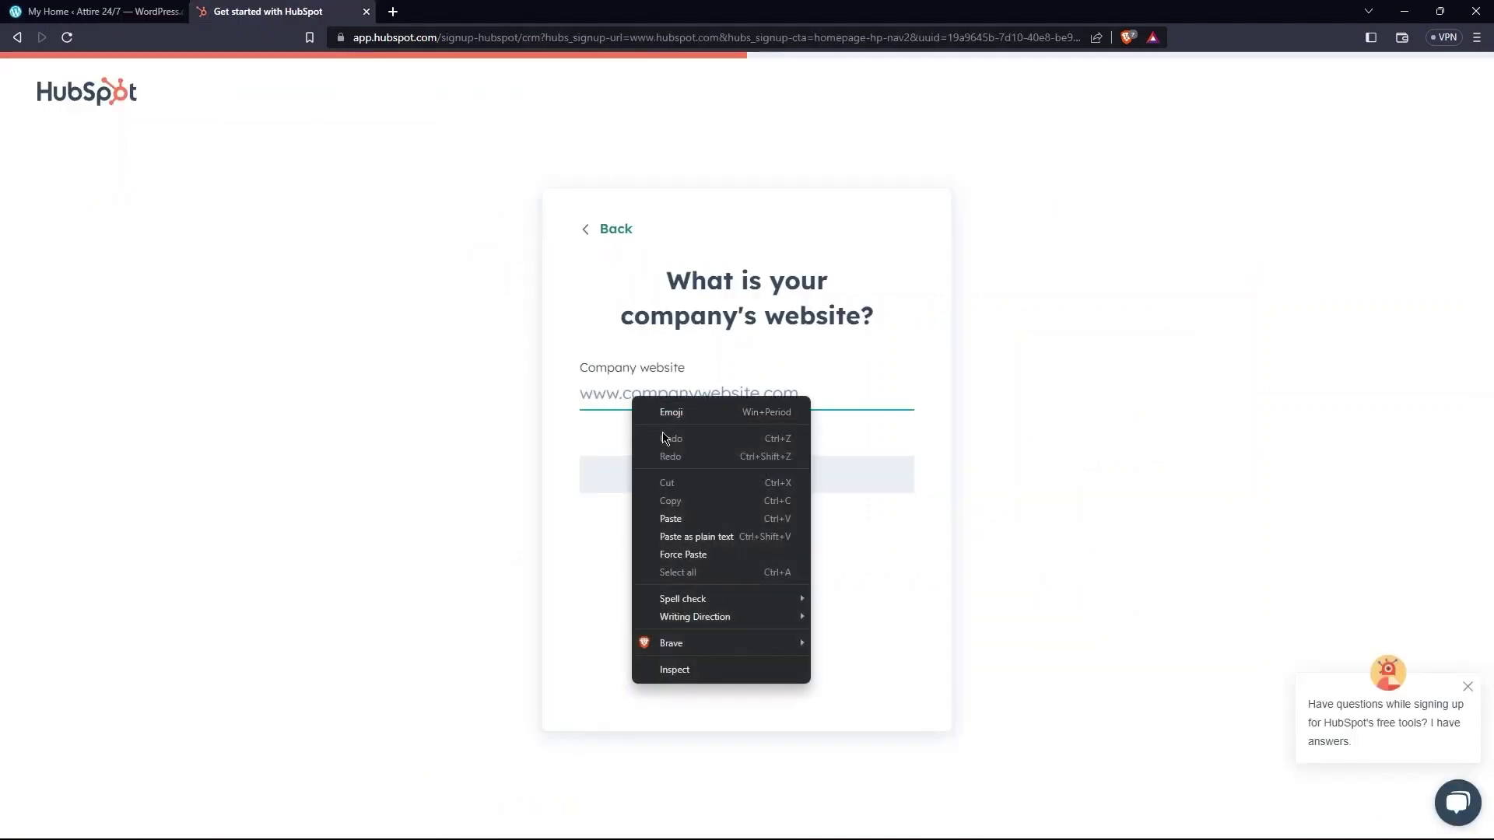
{"action": "left_click", "coordinate": [671, 517]}
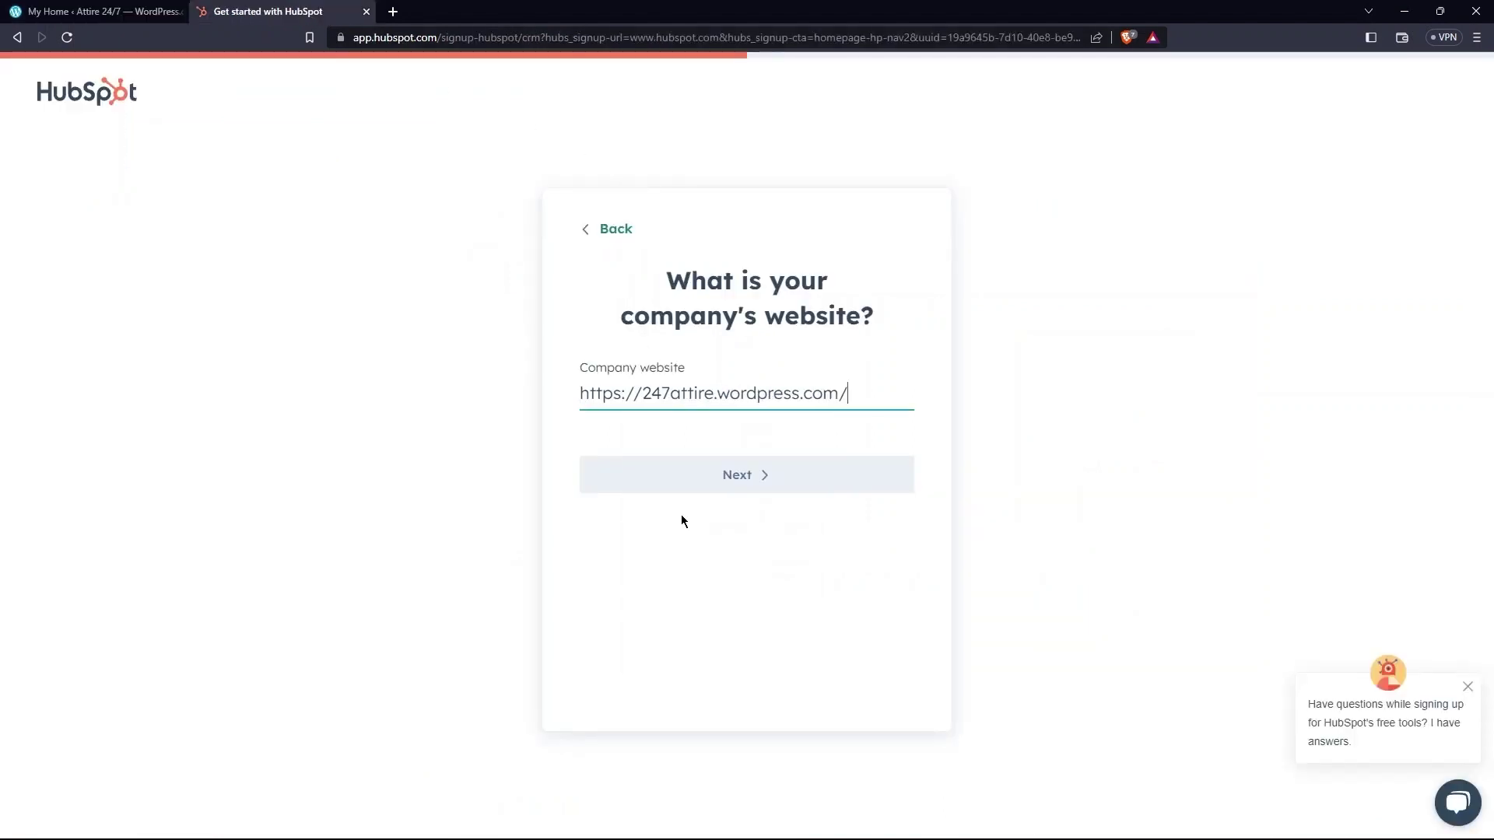
{"action": "left_click", "coordinate": [728, 476]}
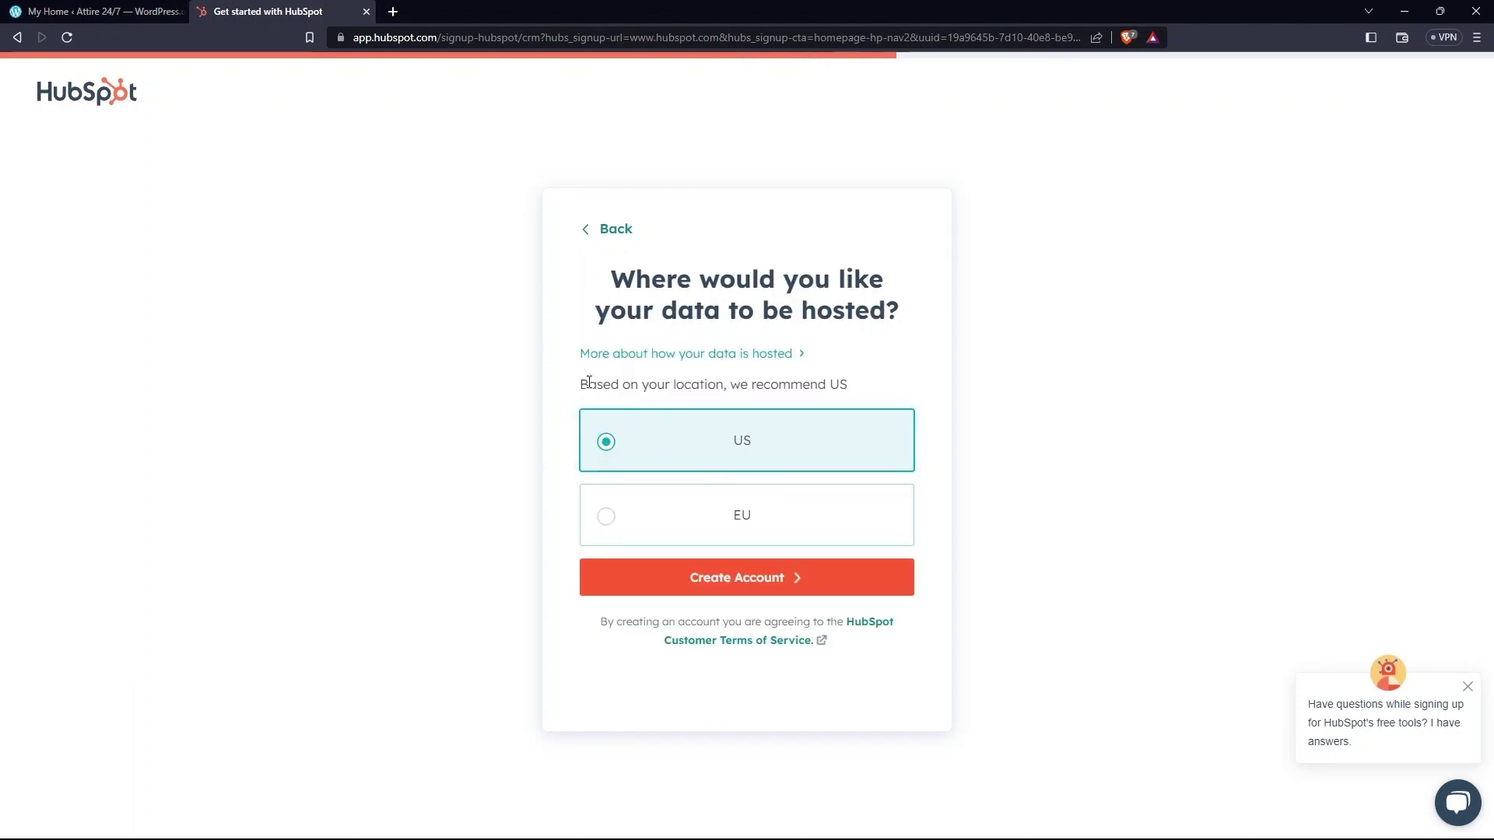
{"action": "left_click_drag", "start_coordinate": [589, 382], "coordinate": [844, 386]}
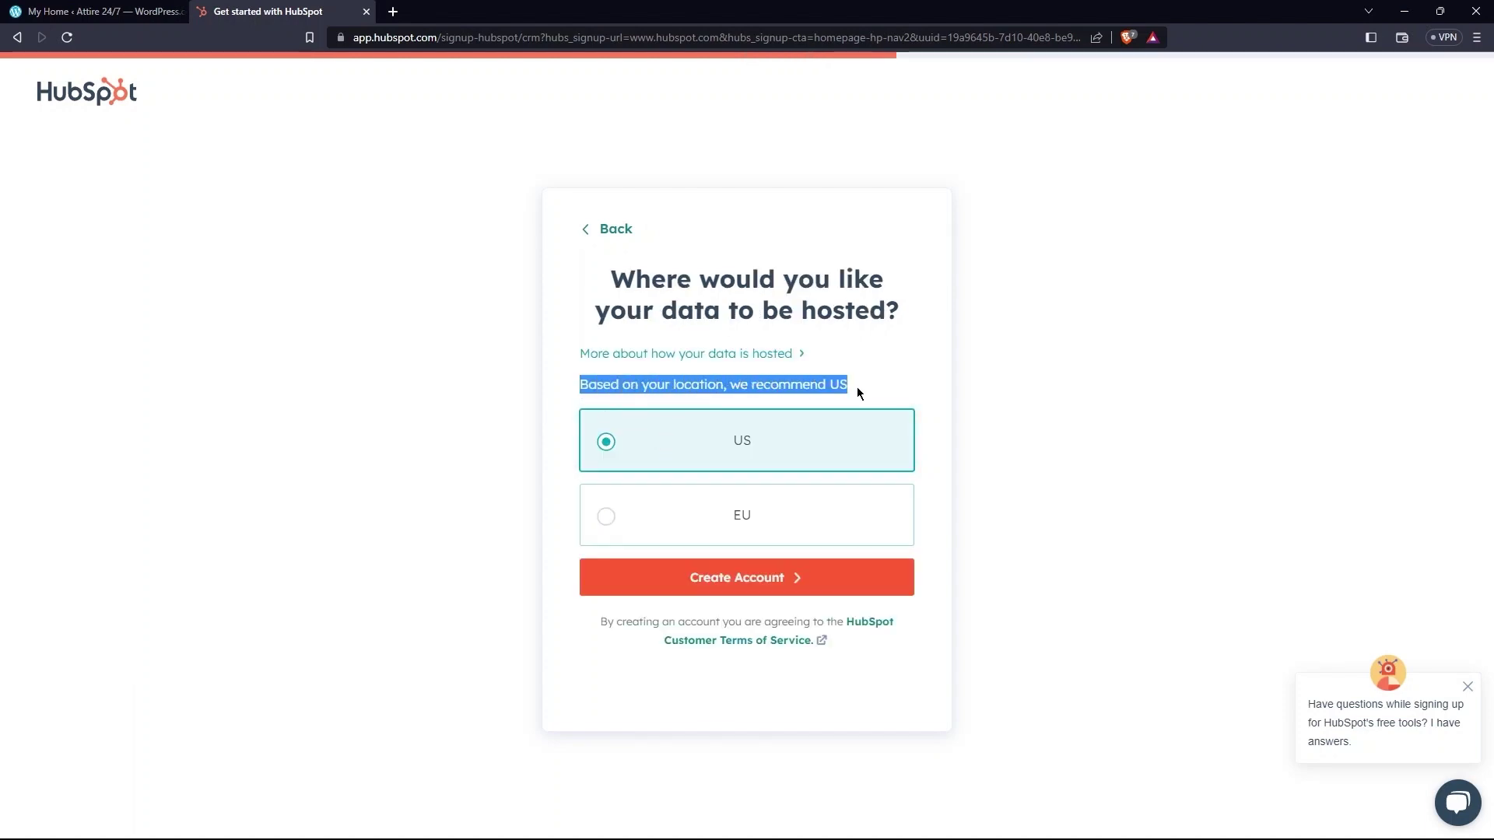
{"action": "left_click", "coordinate": [762, 588]}
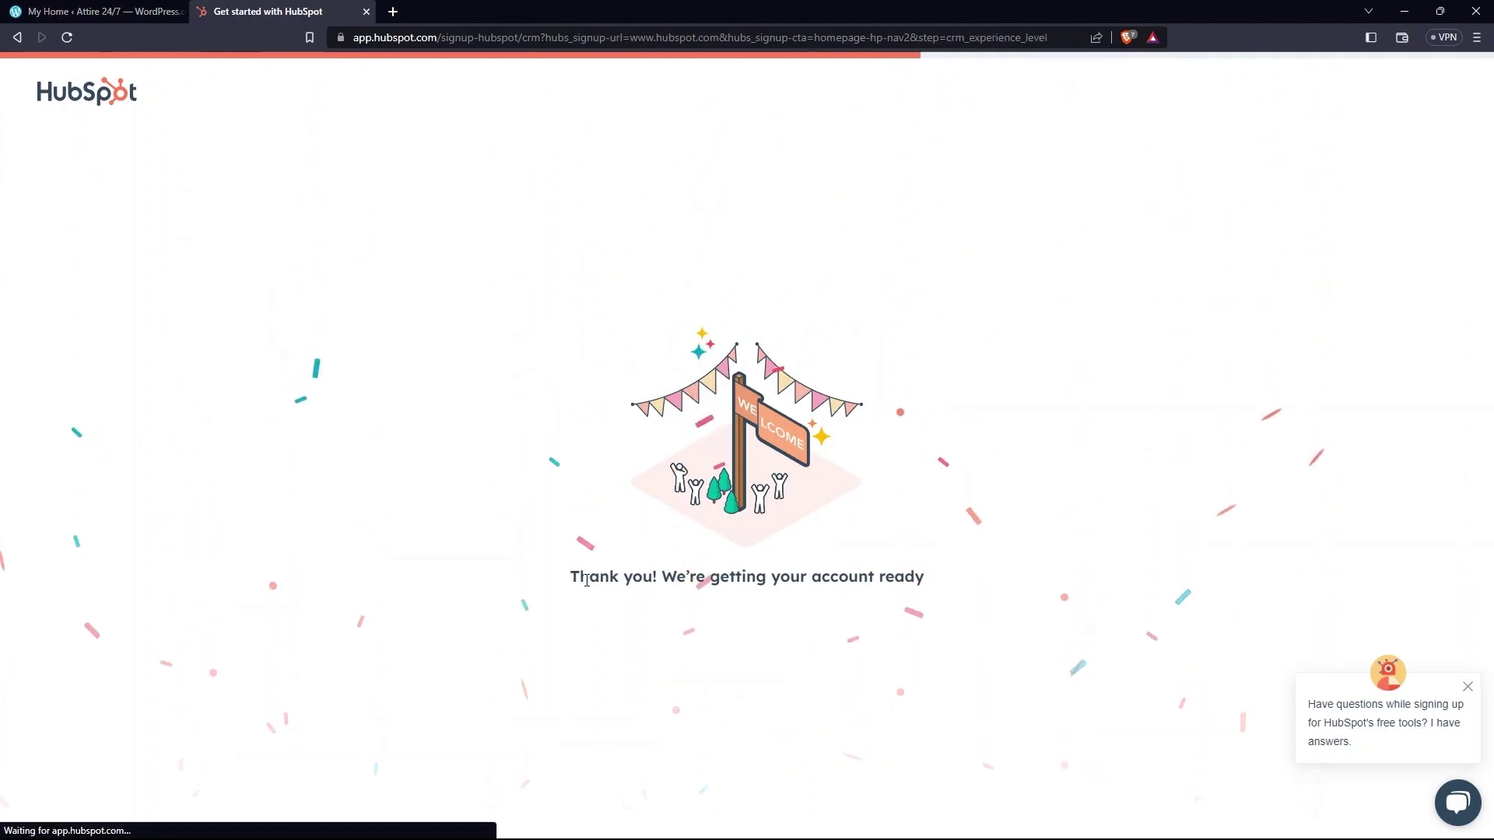
Answer the CRM experience question, skip the first-goal question, and review the CRM area question
{"action": "left_click_drag", "start_coordinate": [587, 579], "coordinate": [919, 577]}
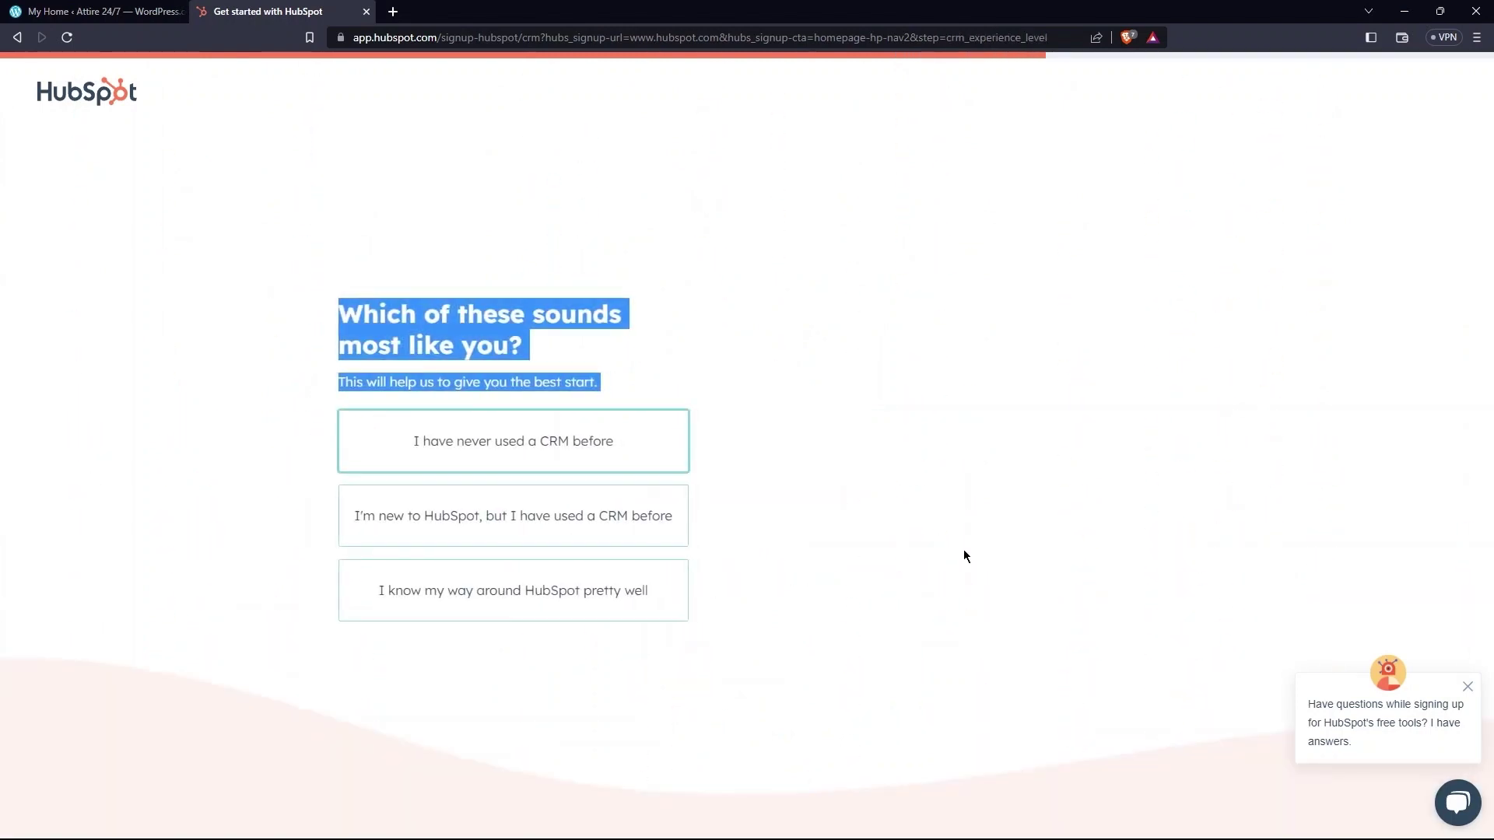
{"action": "left_click", "coordinate": [582, 333]}
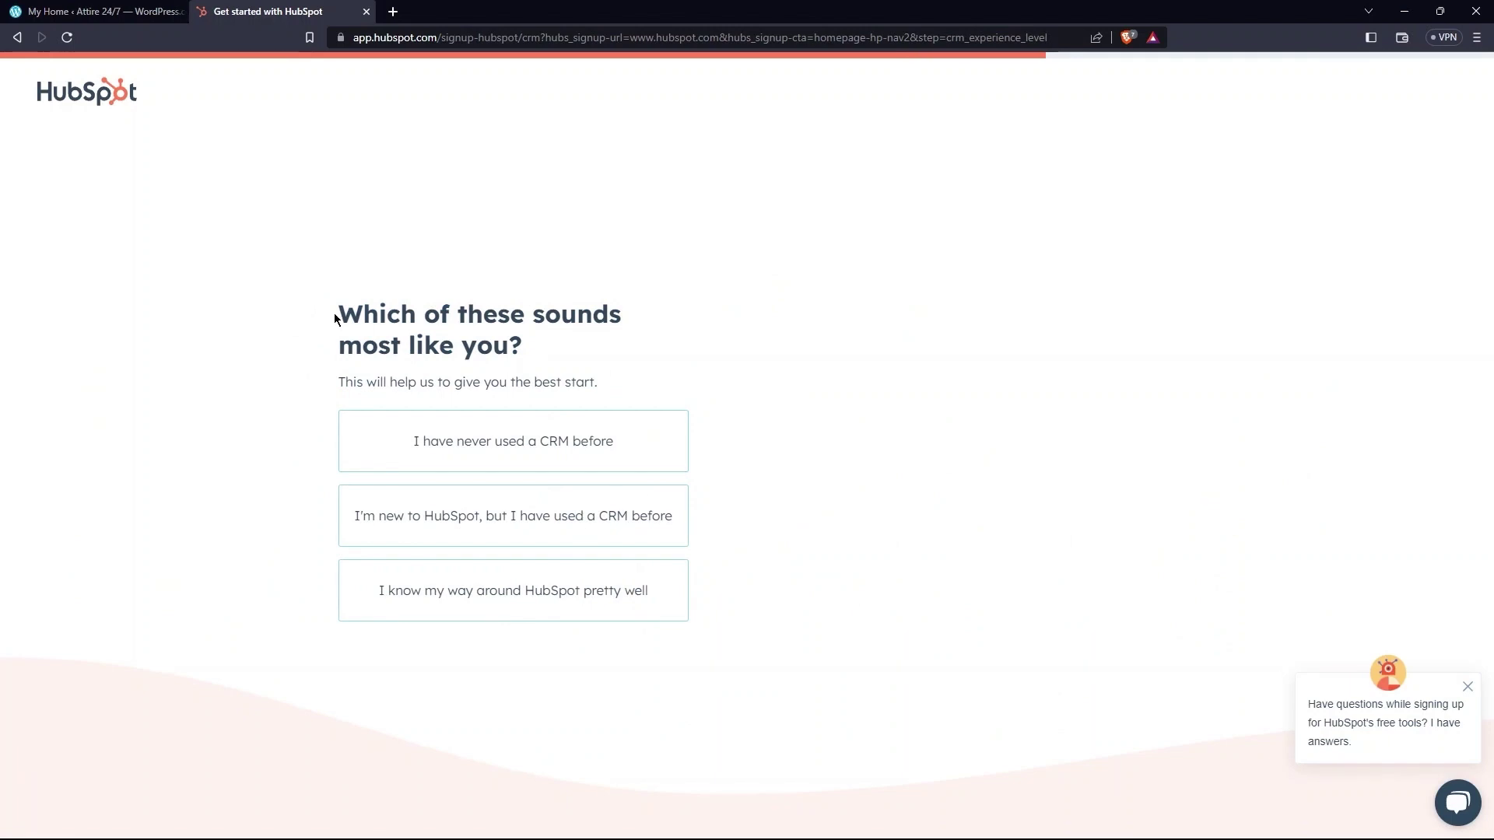
{"action": "left_click_drag", "start_coordinate": [333, 311], "coordinate": [525, 360]}
{"action": "left_click", "coordinate": [604, 455]}
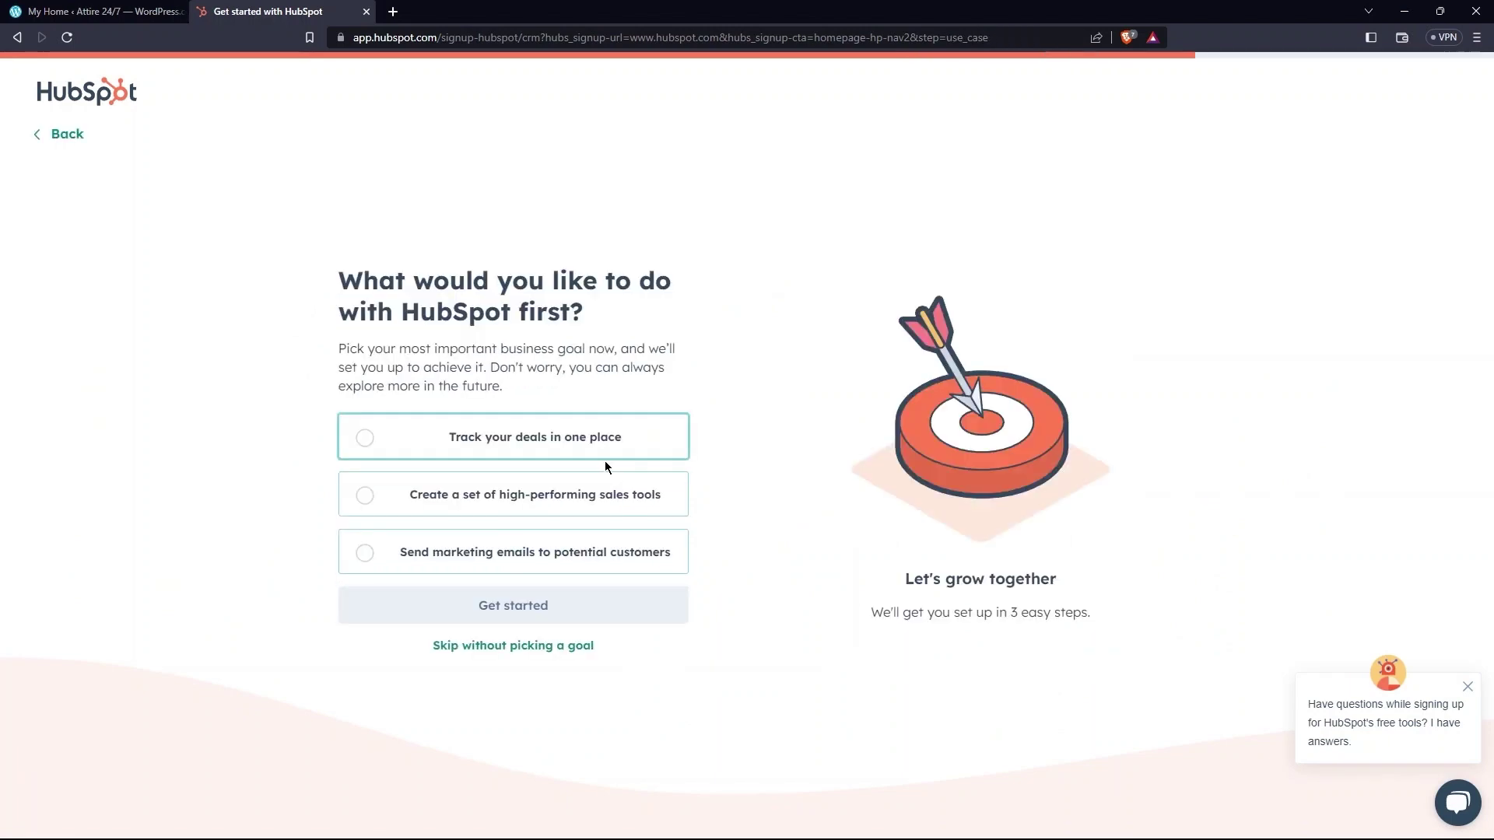
{"action": "left_click_drag", "start_coordinate": [347, 281], "coordinate": [579, 323]}
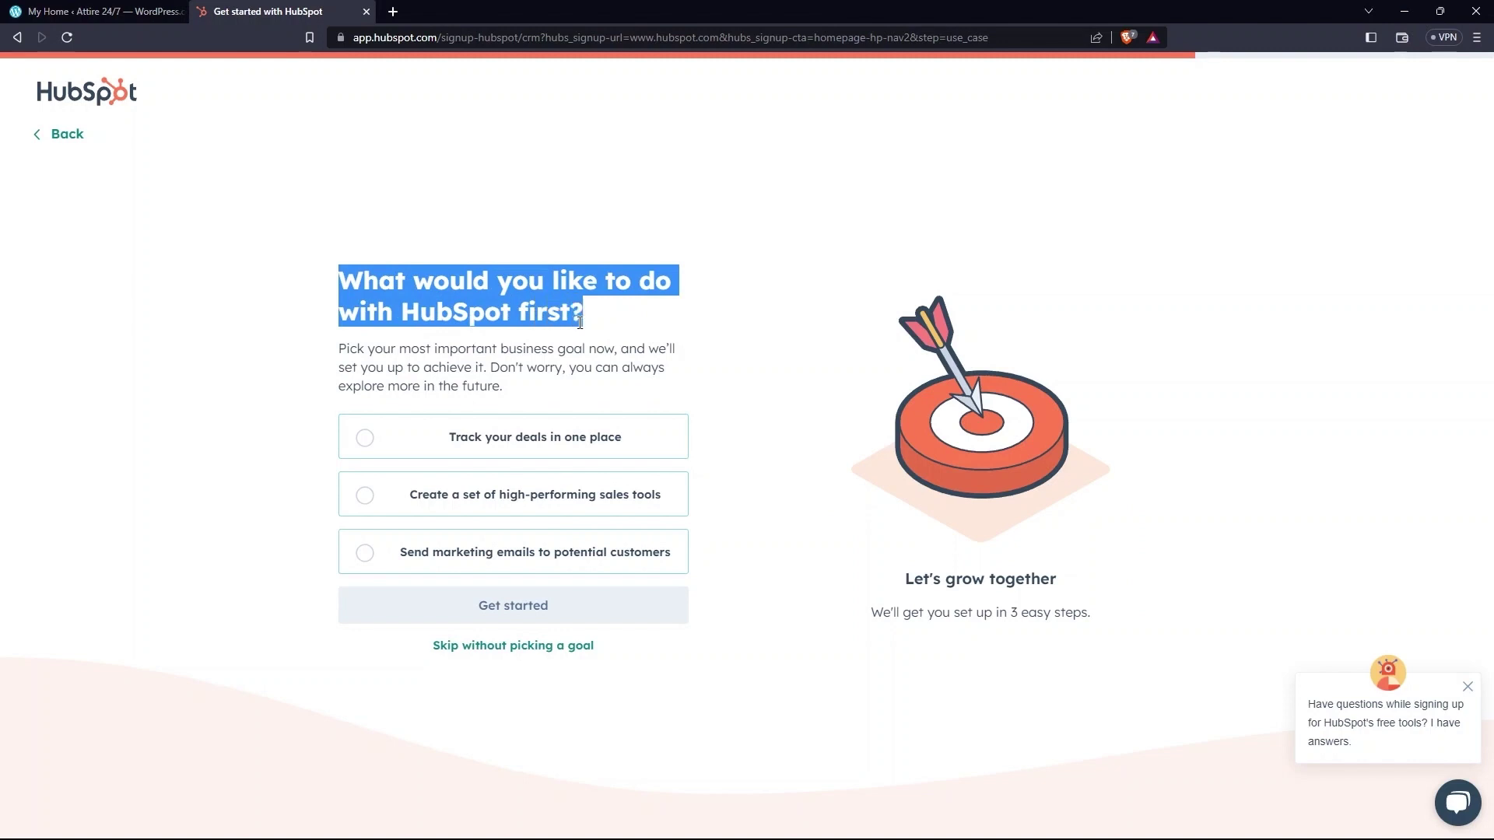
{"action": "left_click", "coordinate": [567, 647]}
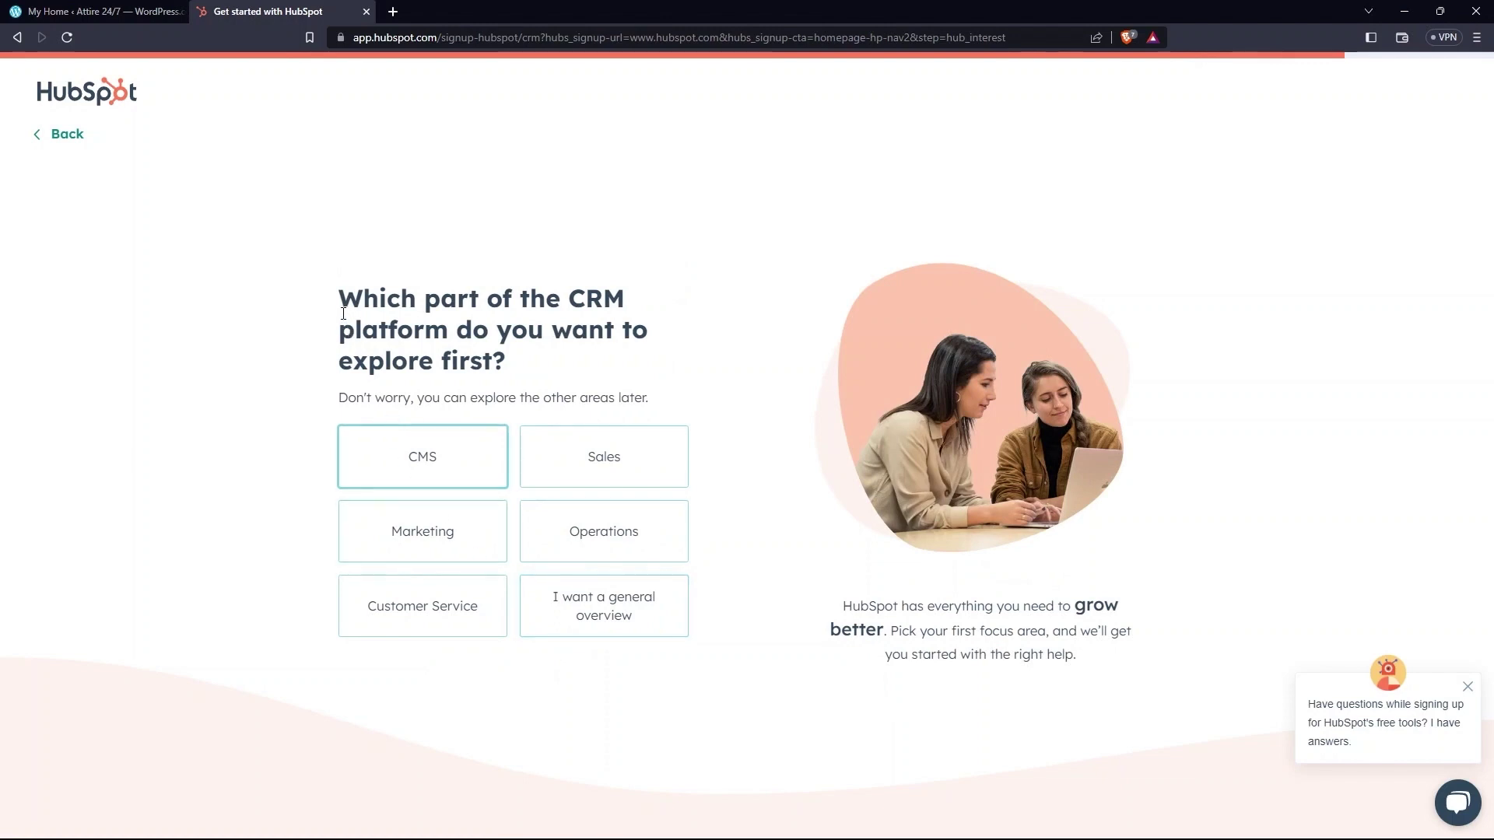
{"action": "left_click_drag", "start_coordinate": [343, 313], "coordinate": [507, 360]}
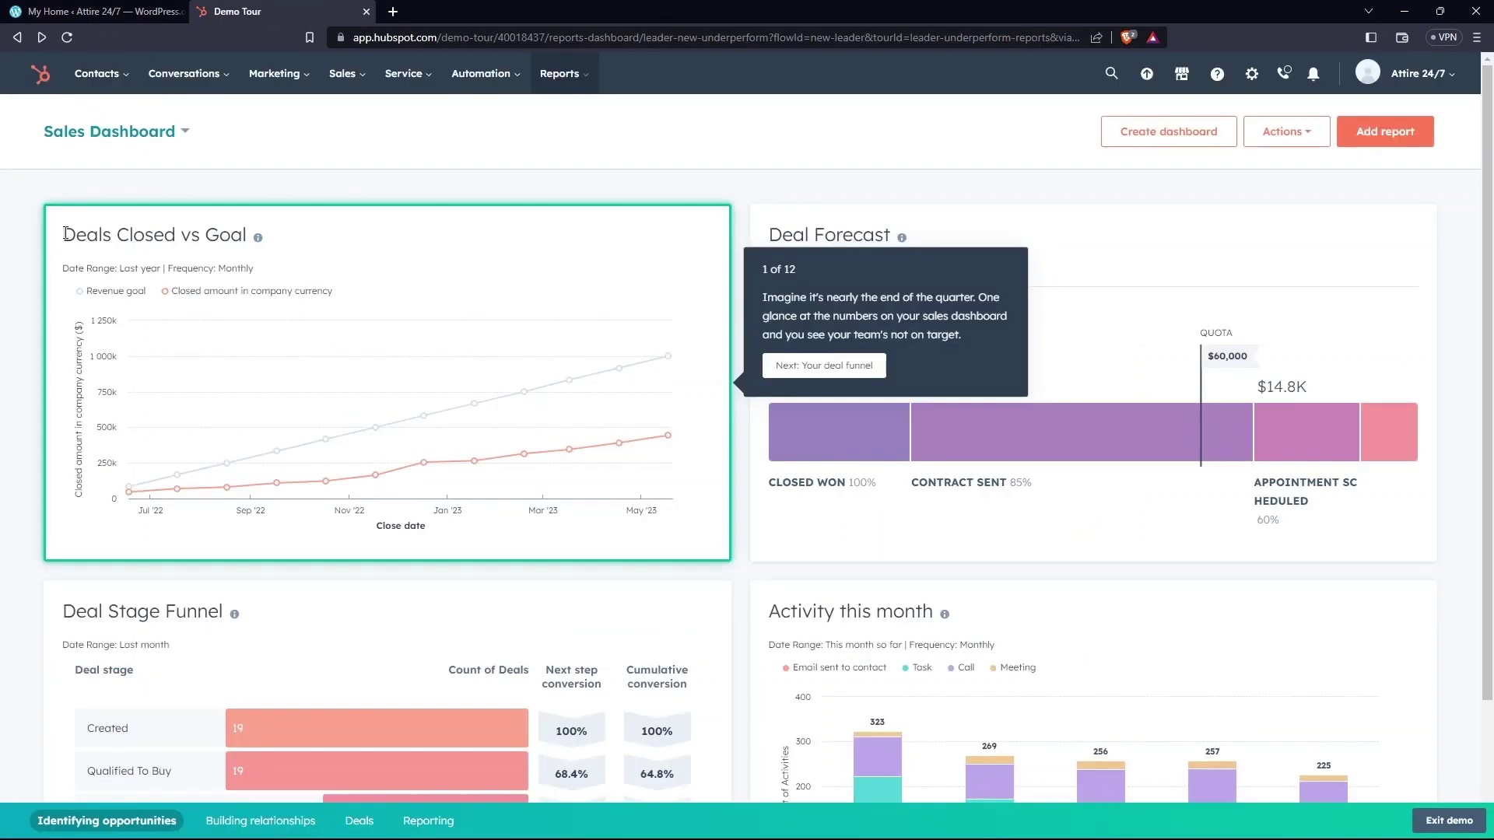
Review the demo dashboard's Deals Closed vs Goal, Deal Forecast and Activity this month reports
{"action": "left_click_drag", "start_coordinate": [65, 233], "coordinate": [243, 231]}
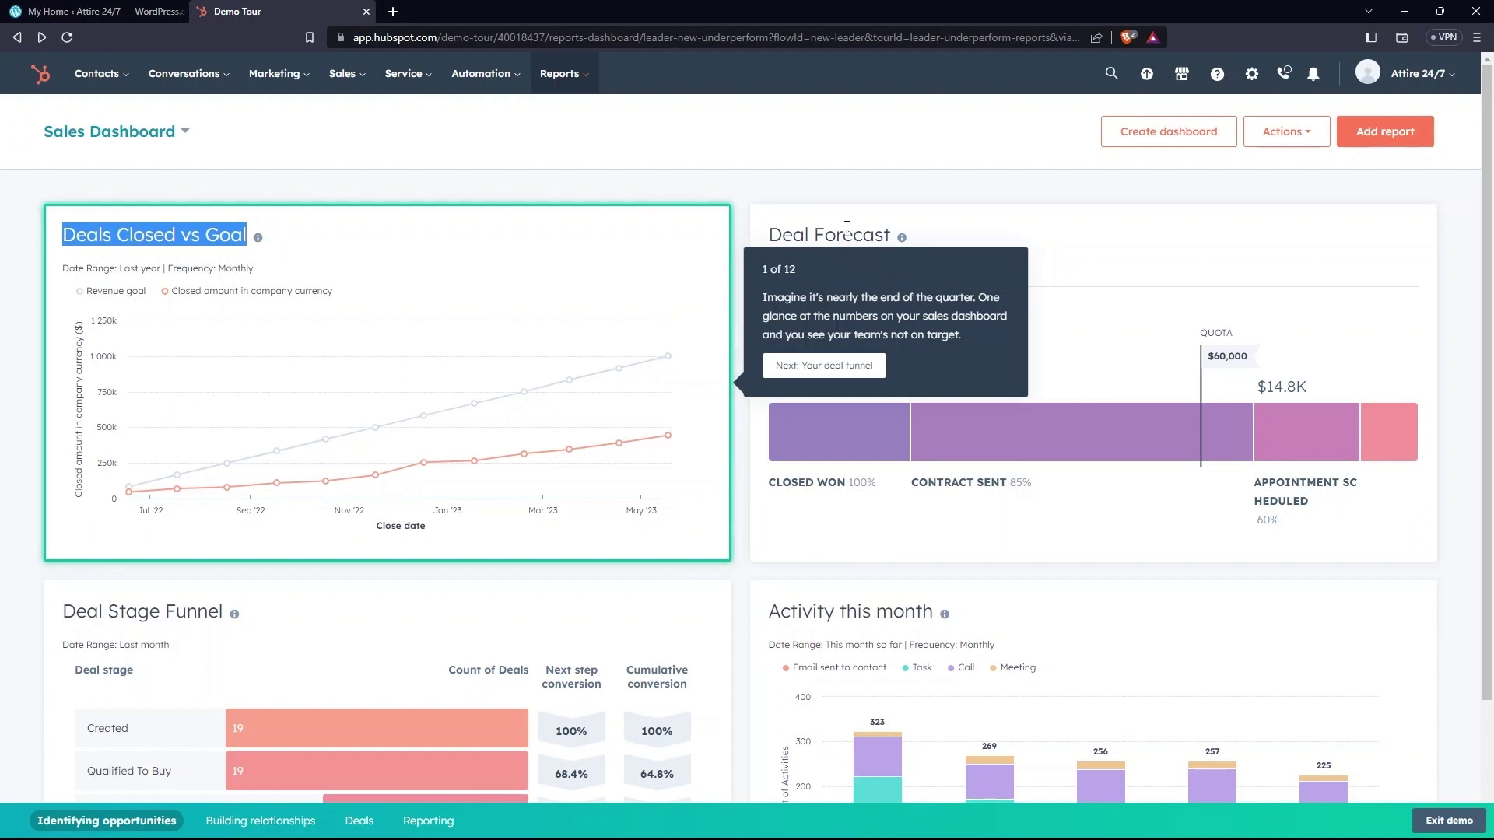
{"action": "left_click_drag", "start_coordinate": [769, 233], "coordinate": [907, 231]}
{"action": "triple_click", "coordinate": [850, 611]}
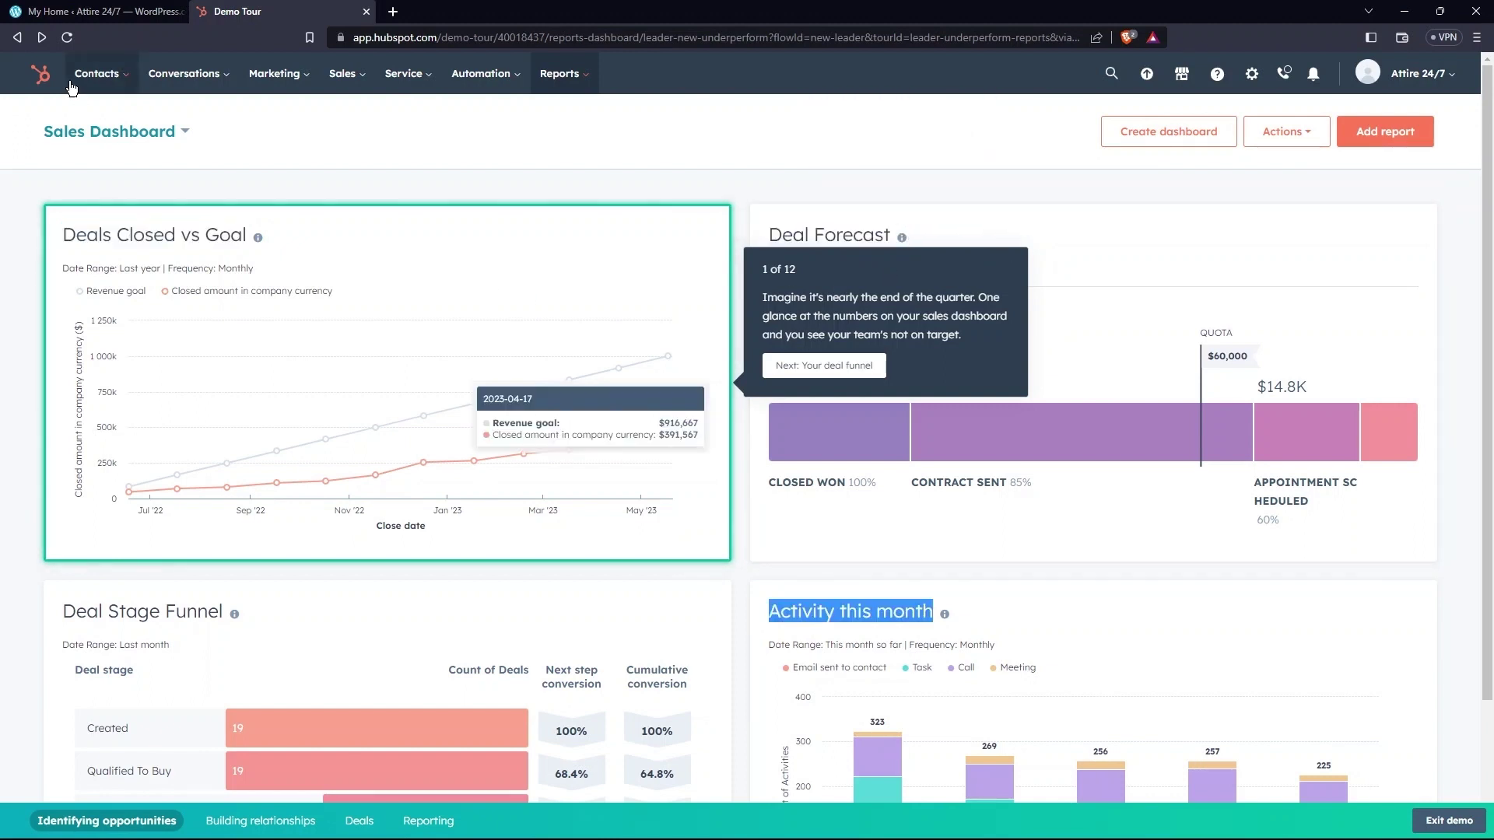
Go to Contacts > Contacts and confirm leaving the demo tour
{"action": "left_click", "coordinate": [137, 81]}
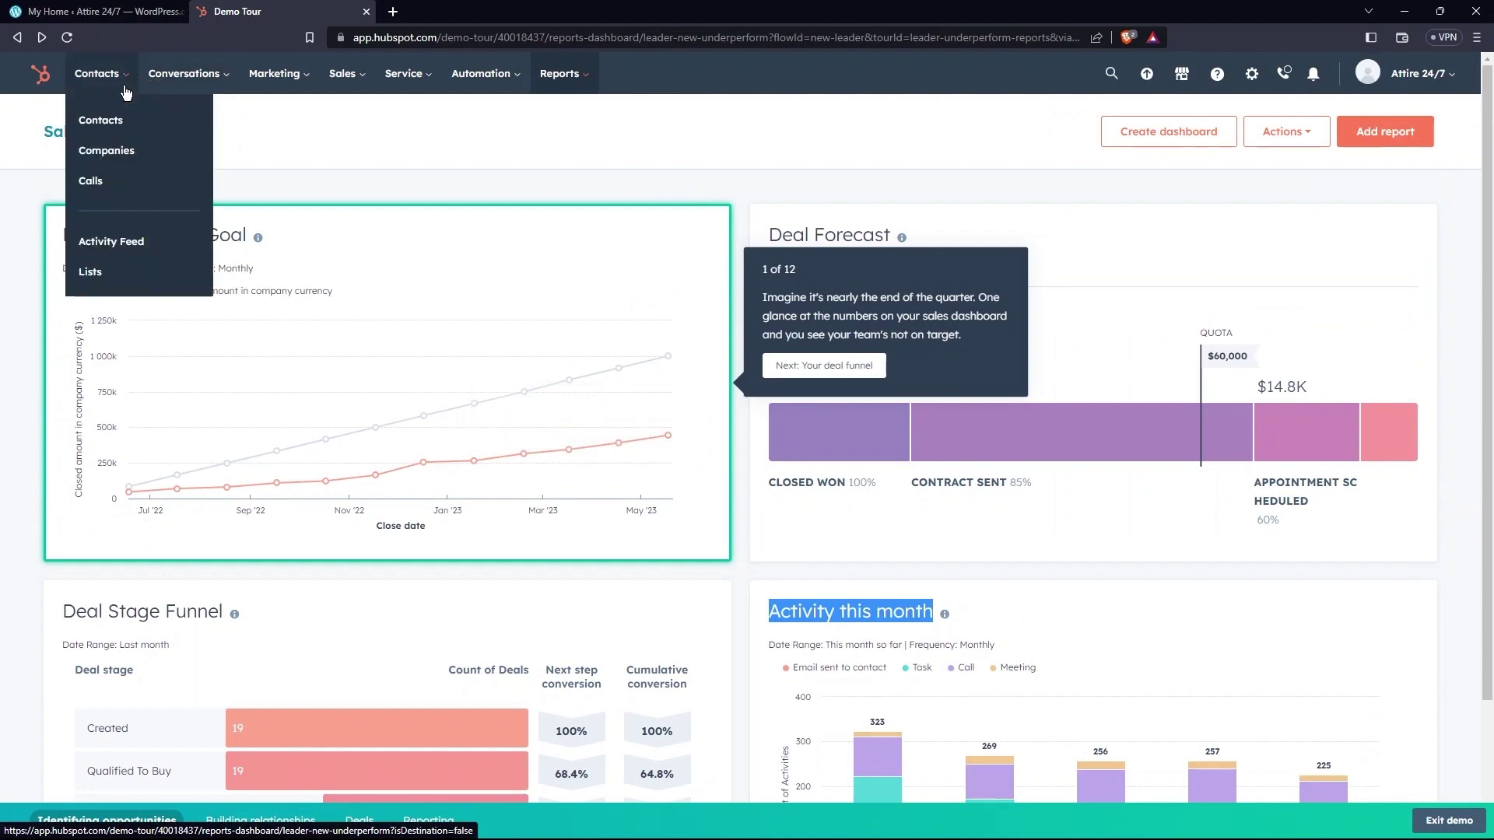
{"action": "left_click", "coordinate": [98, 80]}
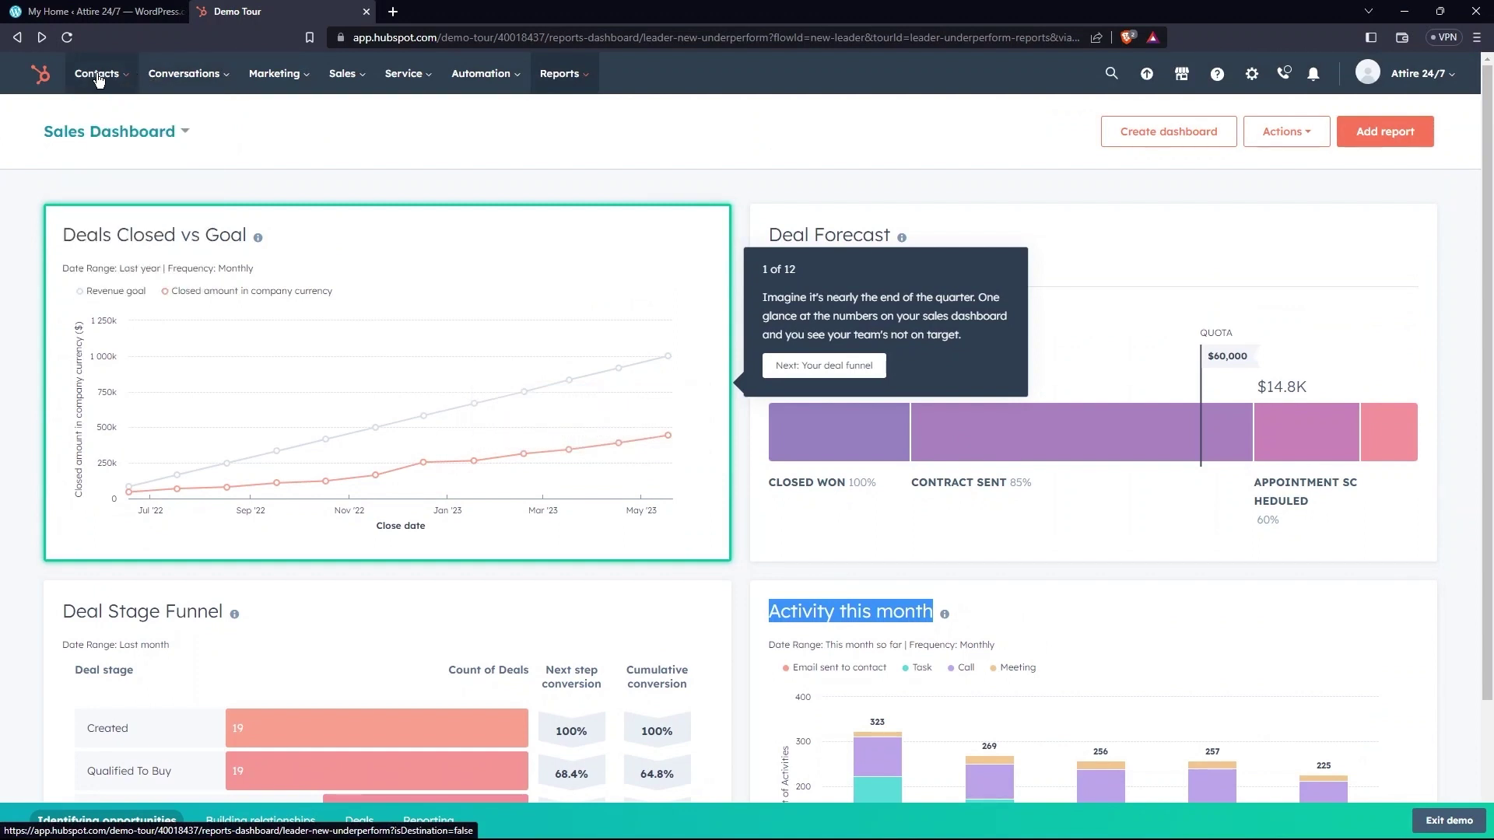
{"action": "left_click", "coordinate": [98, 77]}
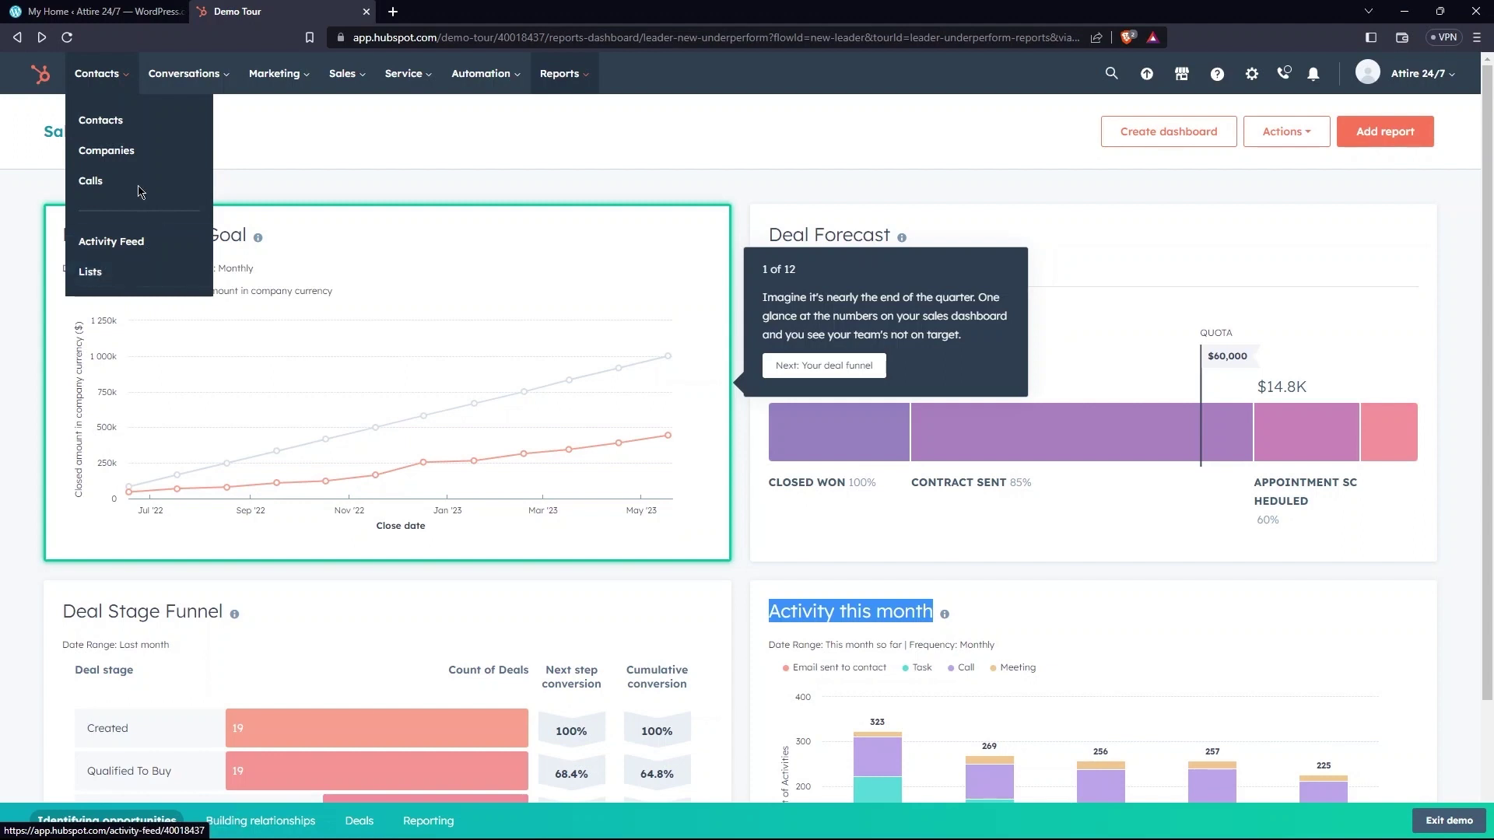
{"action": "left_click", "coordinate": [141, 121]}
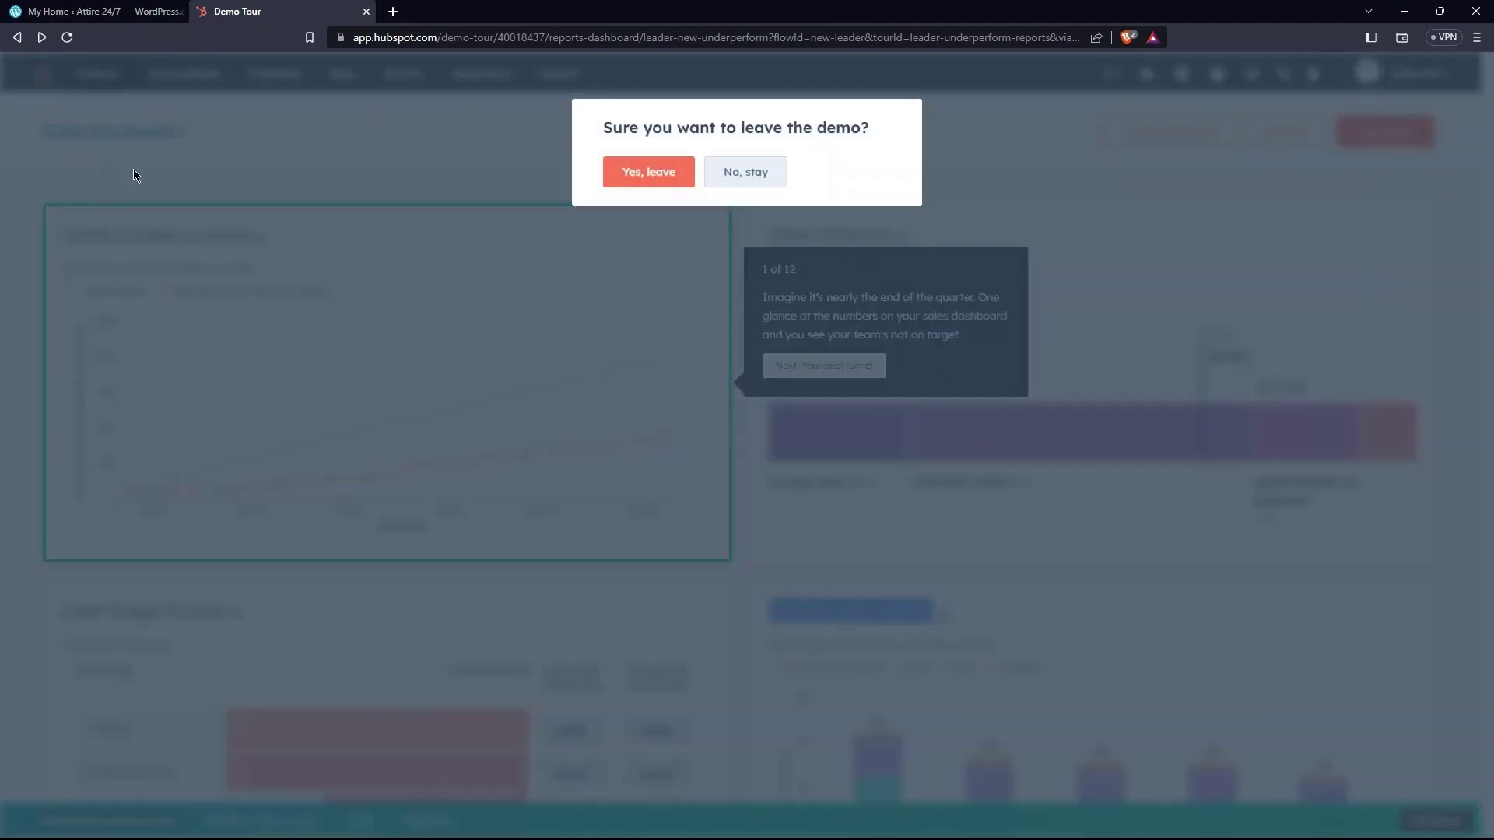
{"action": "left_click", "coordinate": [631, 182]}
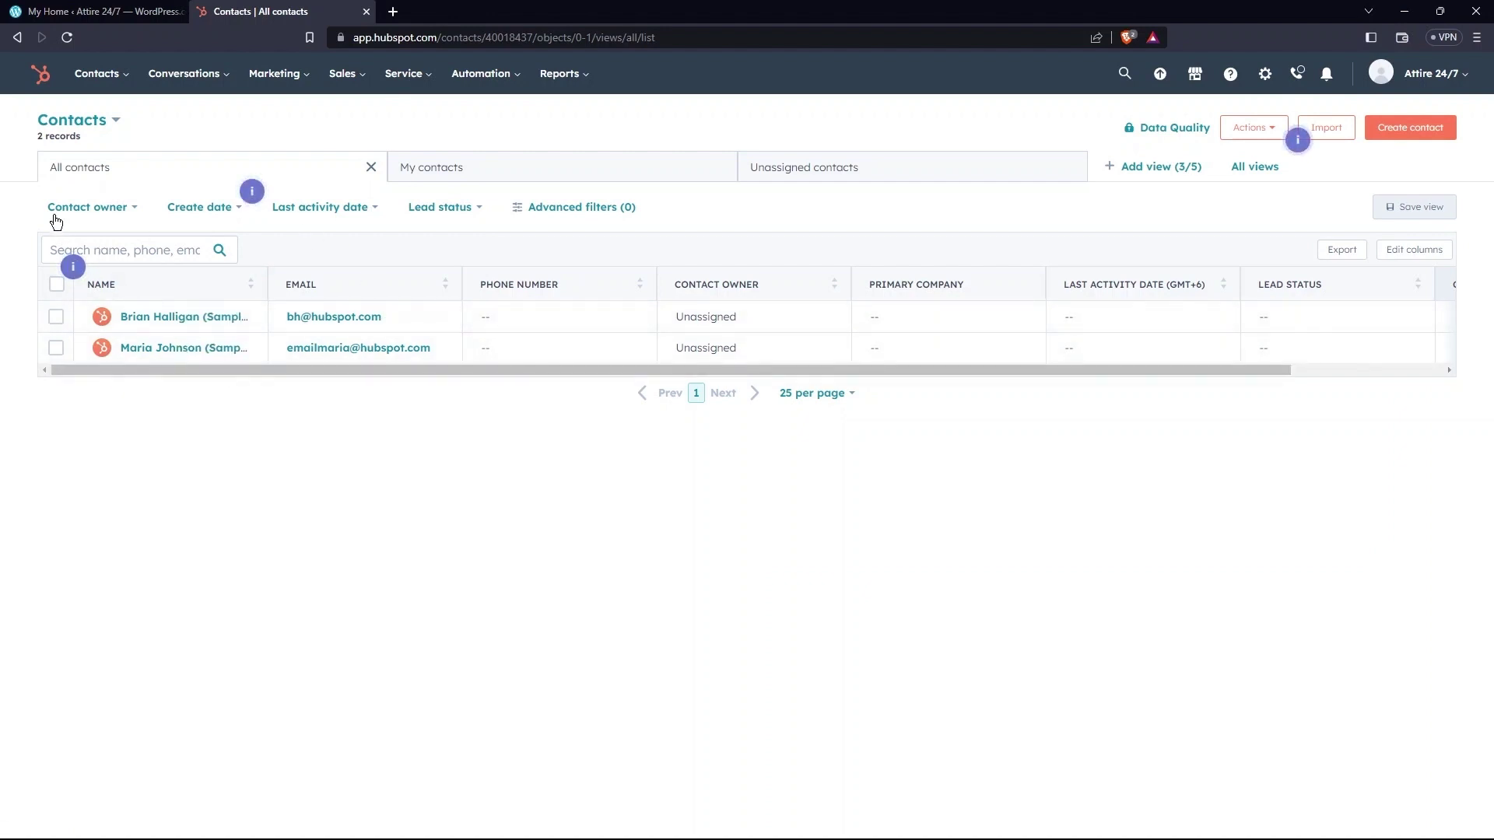
Check the Contact owner, Create date, Last activity date and Lead status filters, then view Unassigned contacts
{"action": "left_click", "coordinate": [115, 212]}
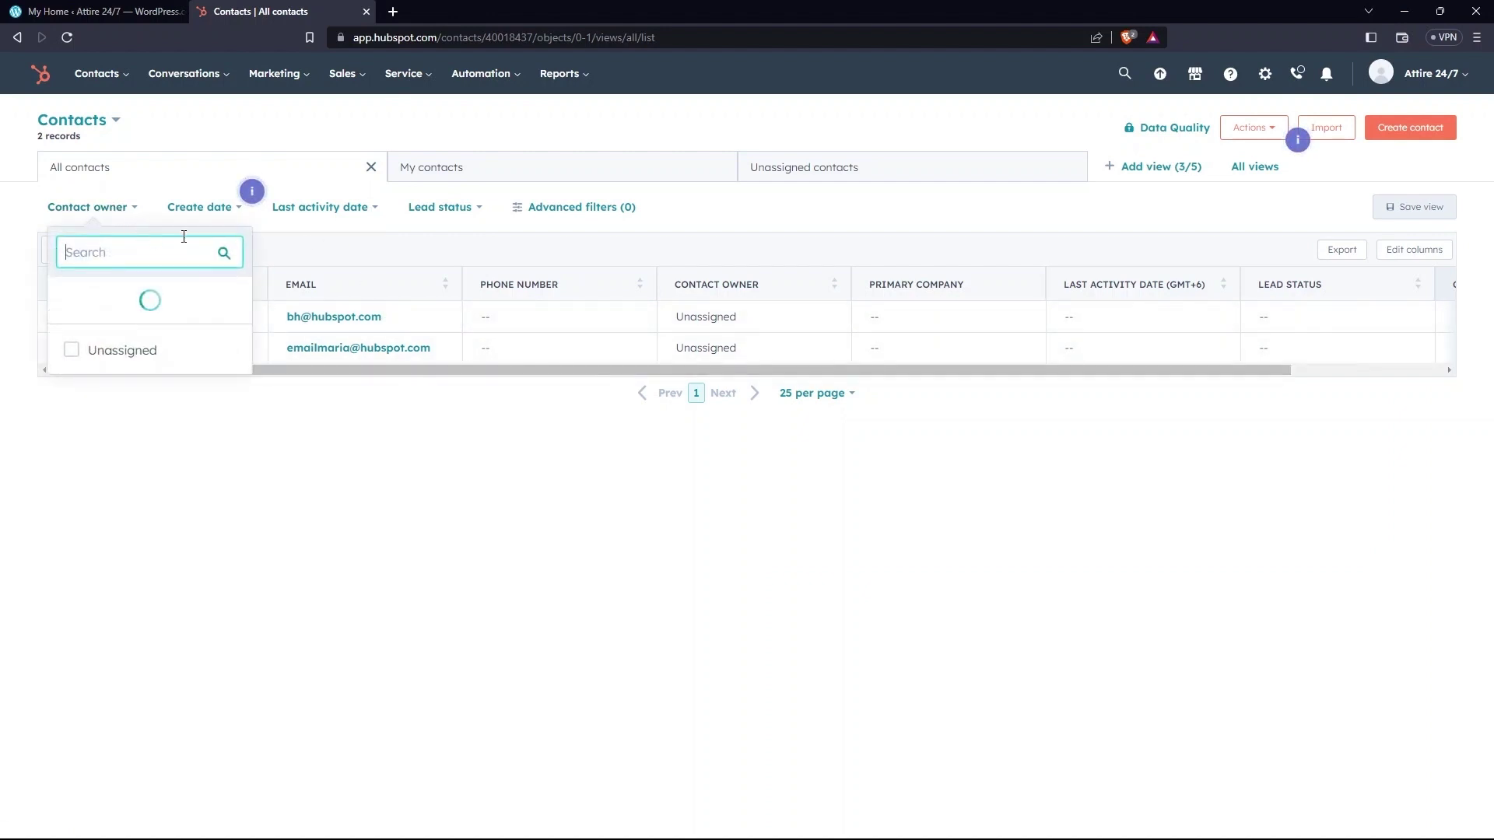
{"action": "left_click", "coordinate": [206, 210]}
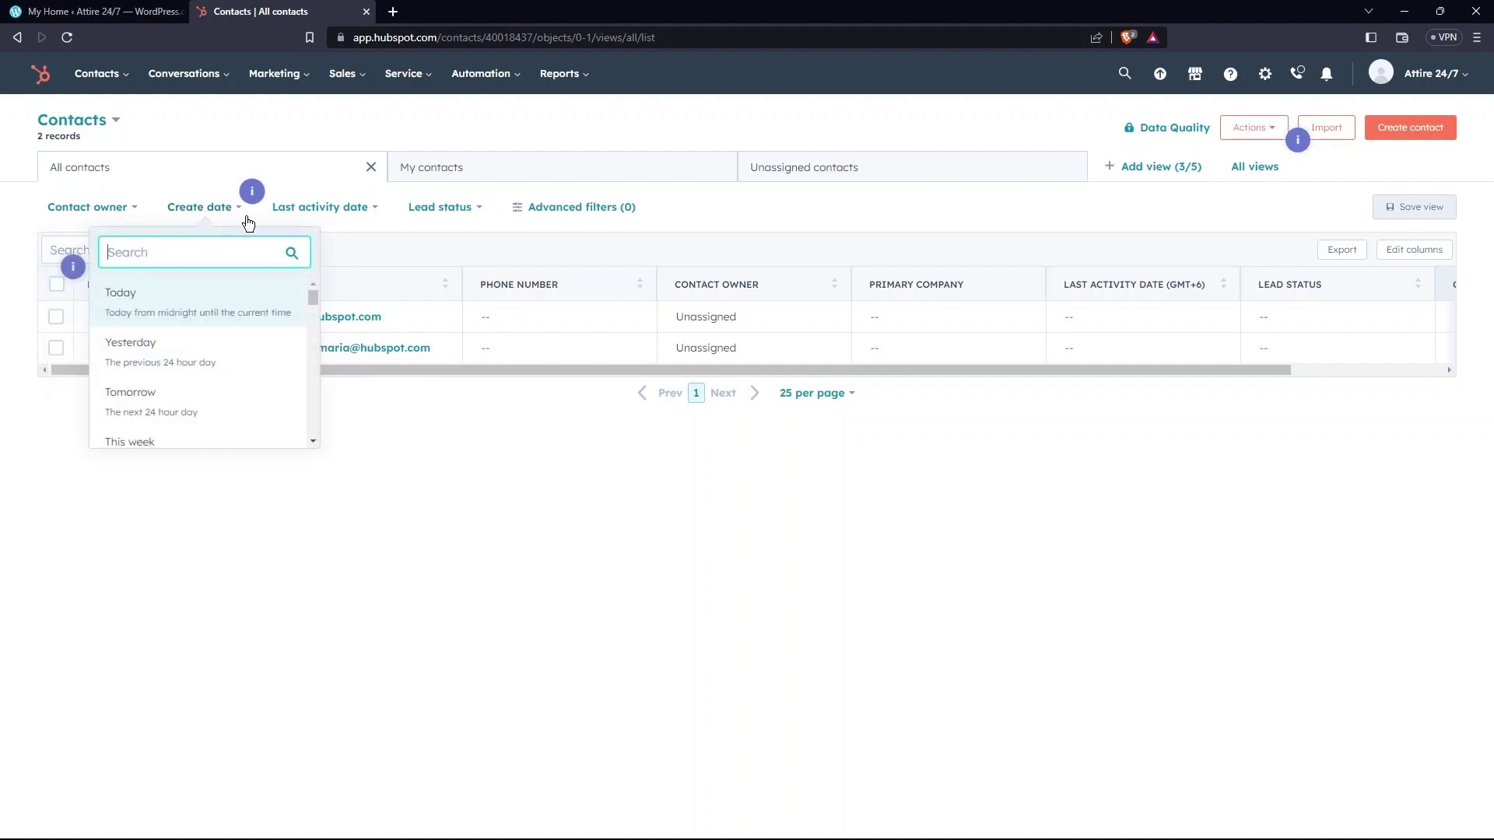
{"action": "left_click", "coordinate": [334, 217]}
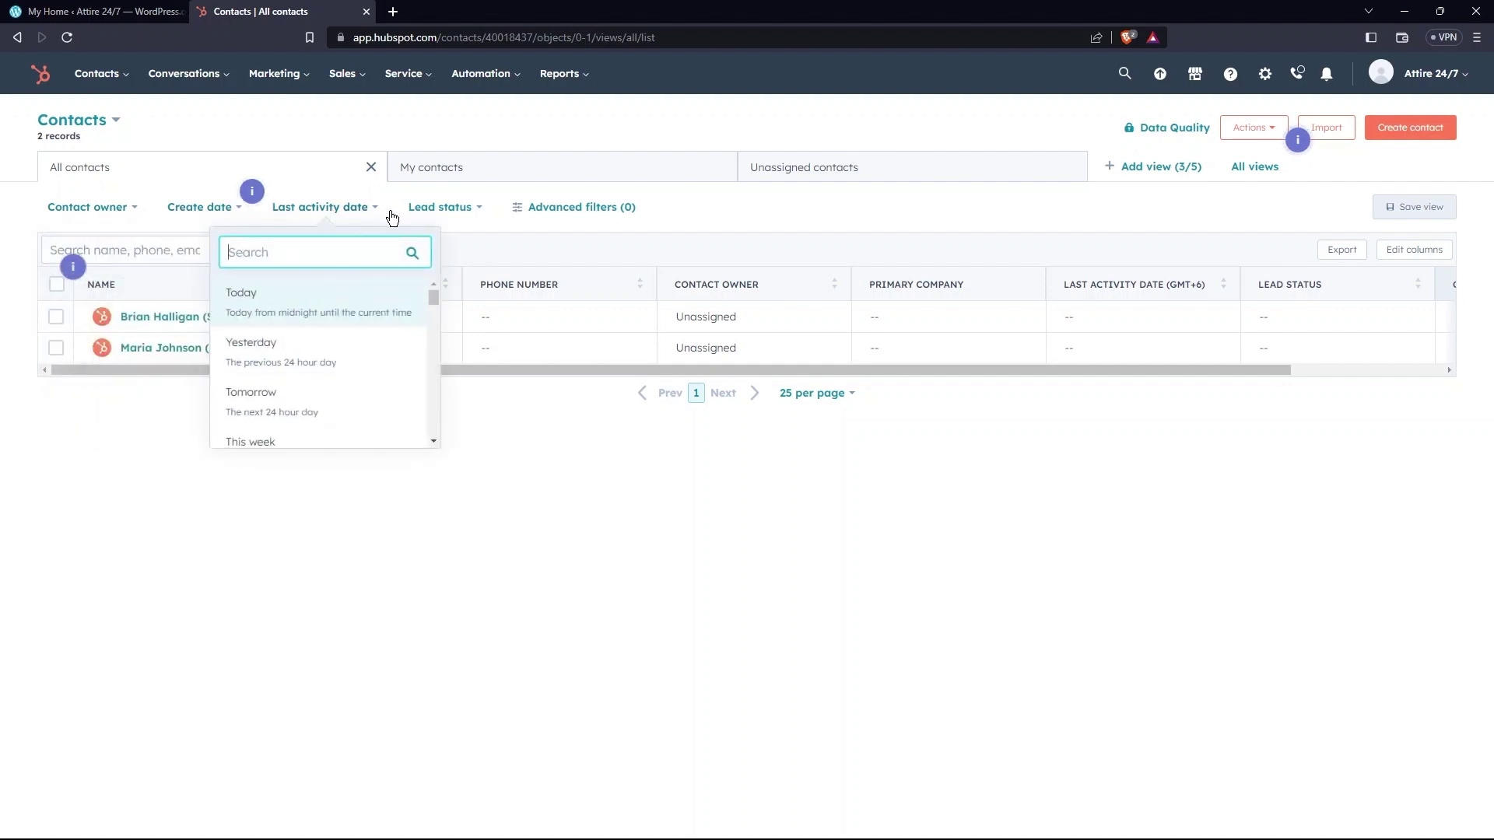
{"action": "left_click", "coordinate": [414, 217]}
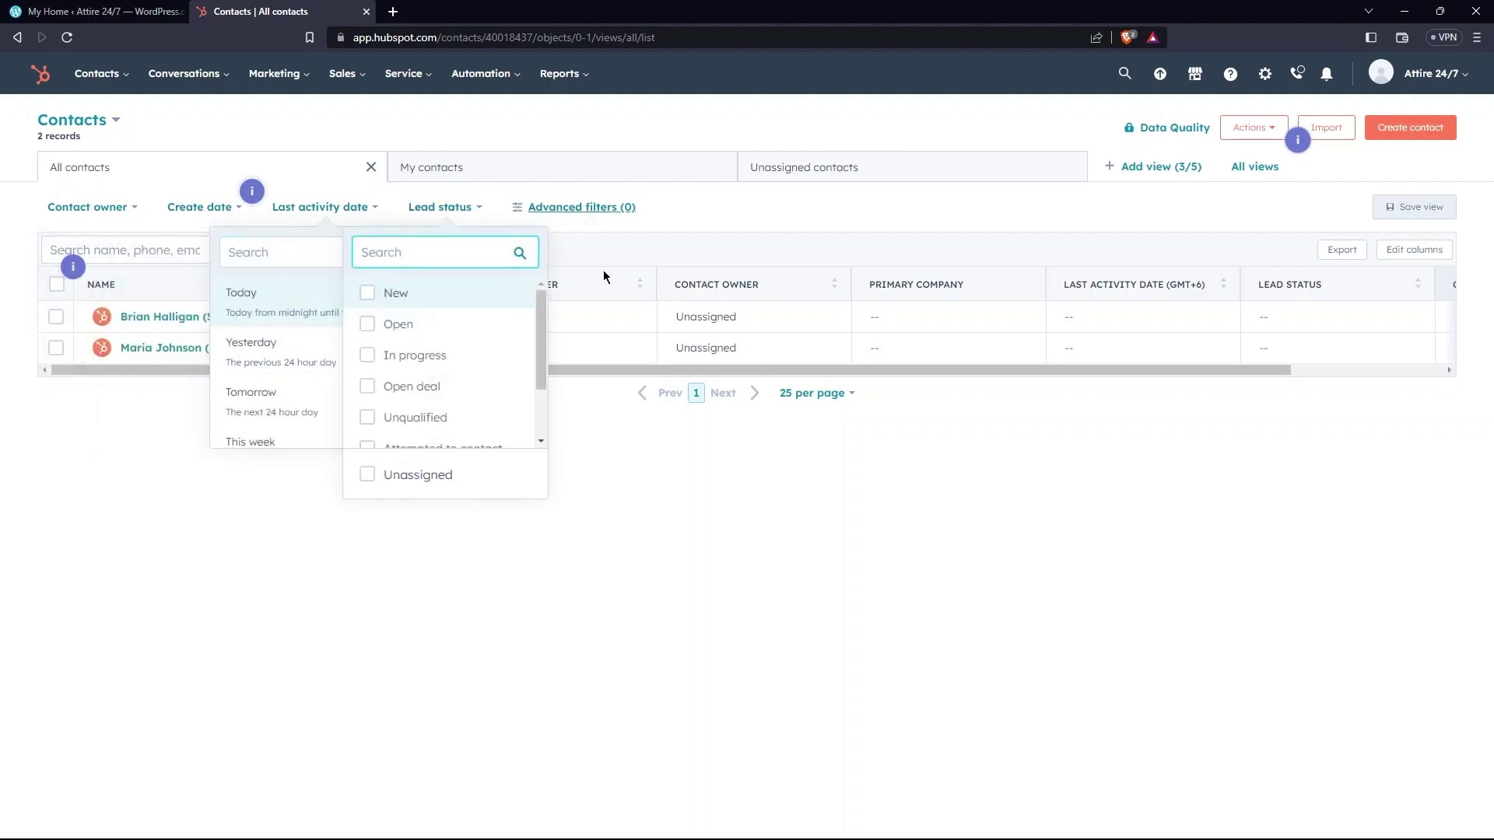
{"action": "key", "text": "Escape"}
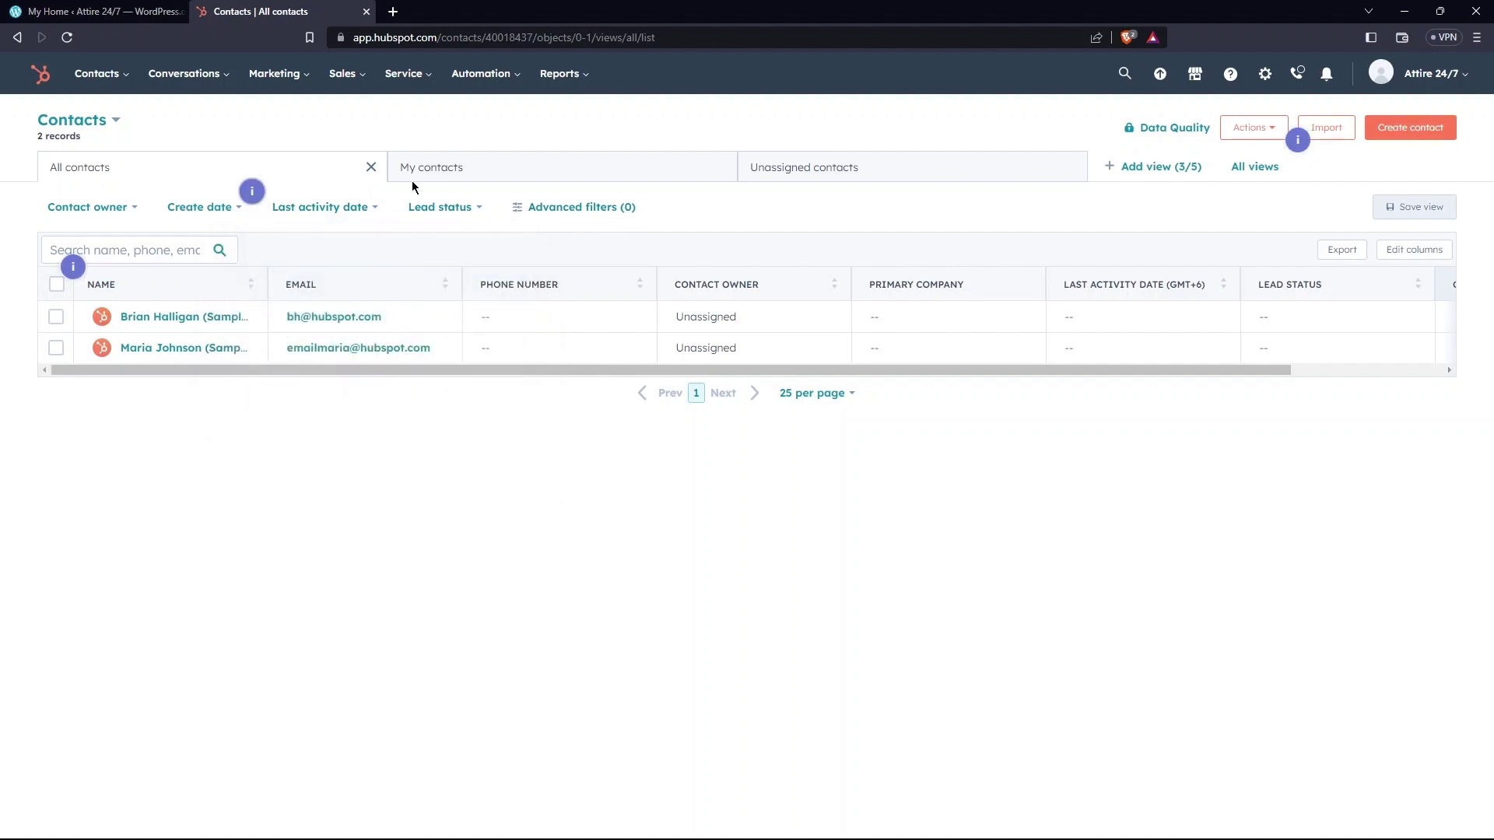
{"action": "left_click", "coordinate": [431, 171]}
{"action": "left_click", "coordinate": [825, 167]}
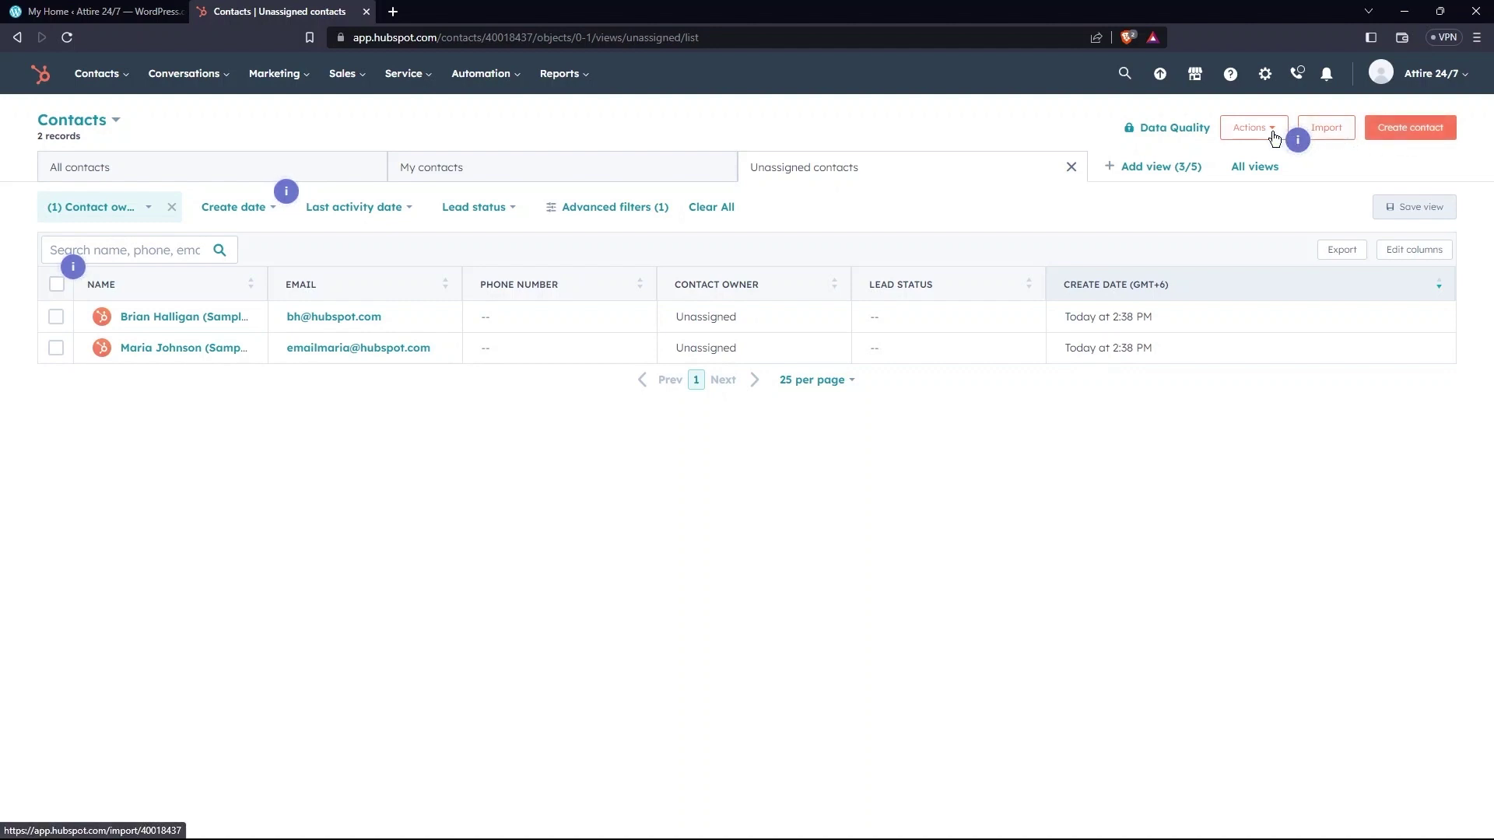
{"action": "left_click", "coordinate": [304, 86]}
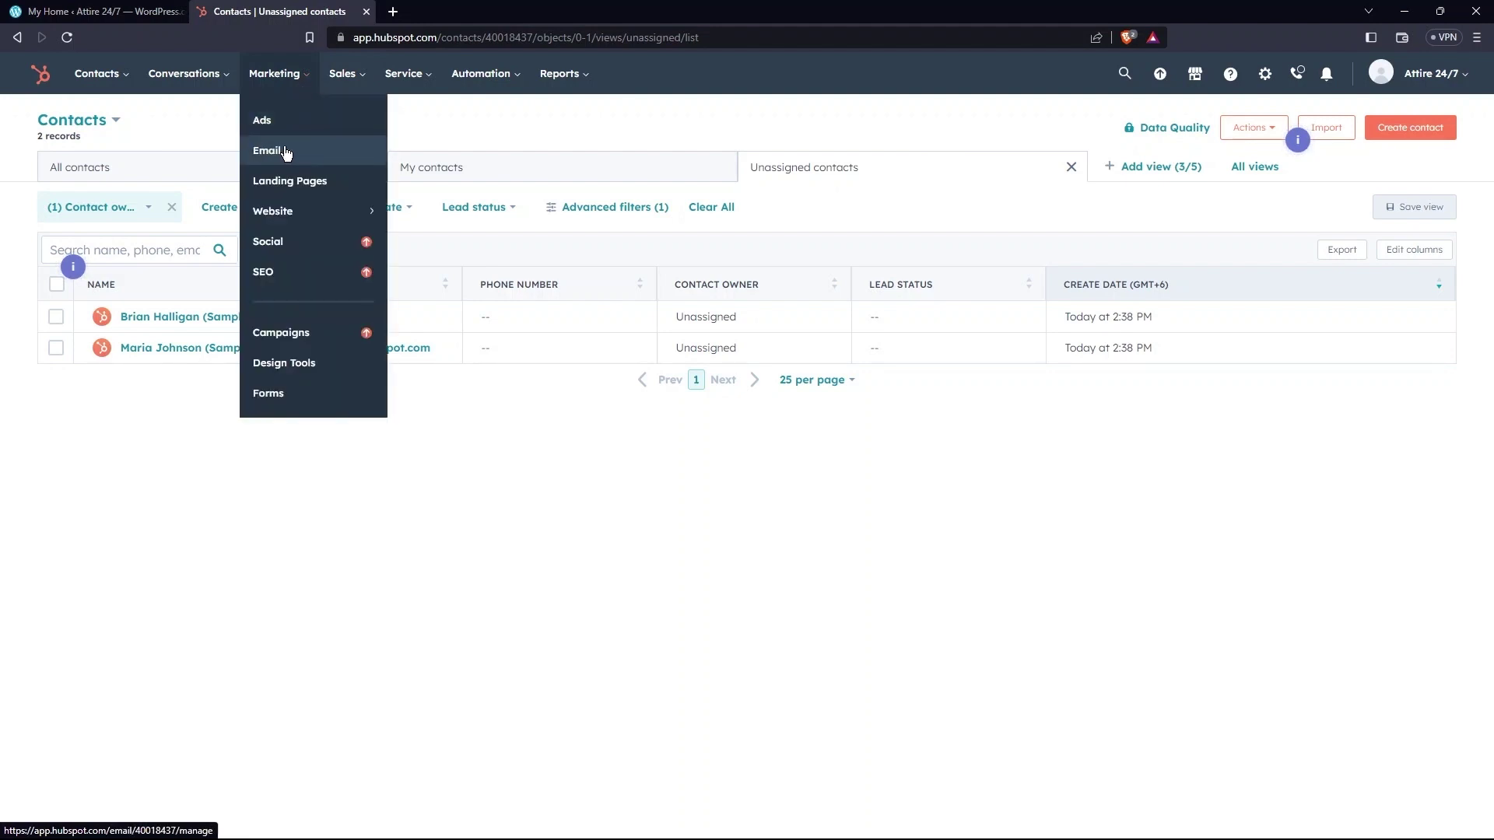
{"action": "mouse_move", "coordinate": [286, 213]}
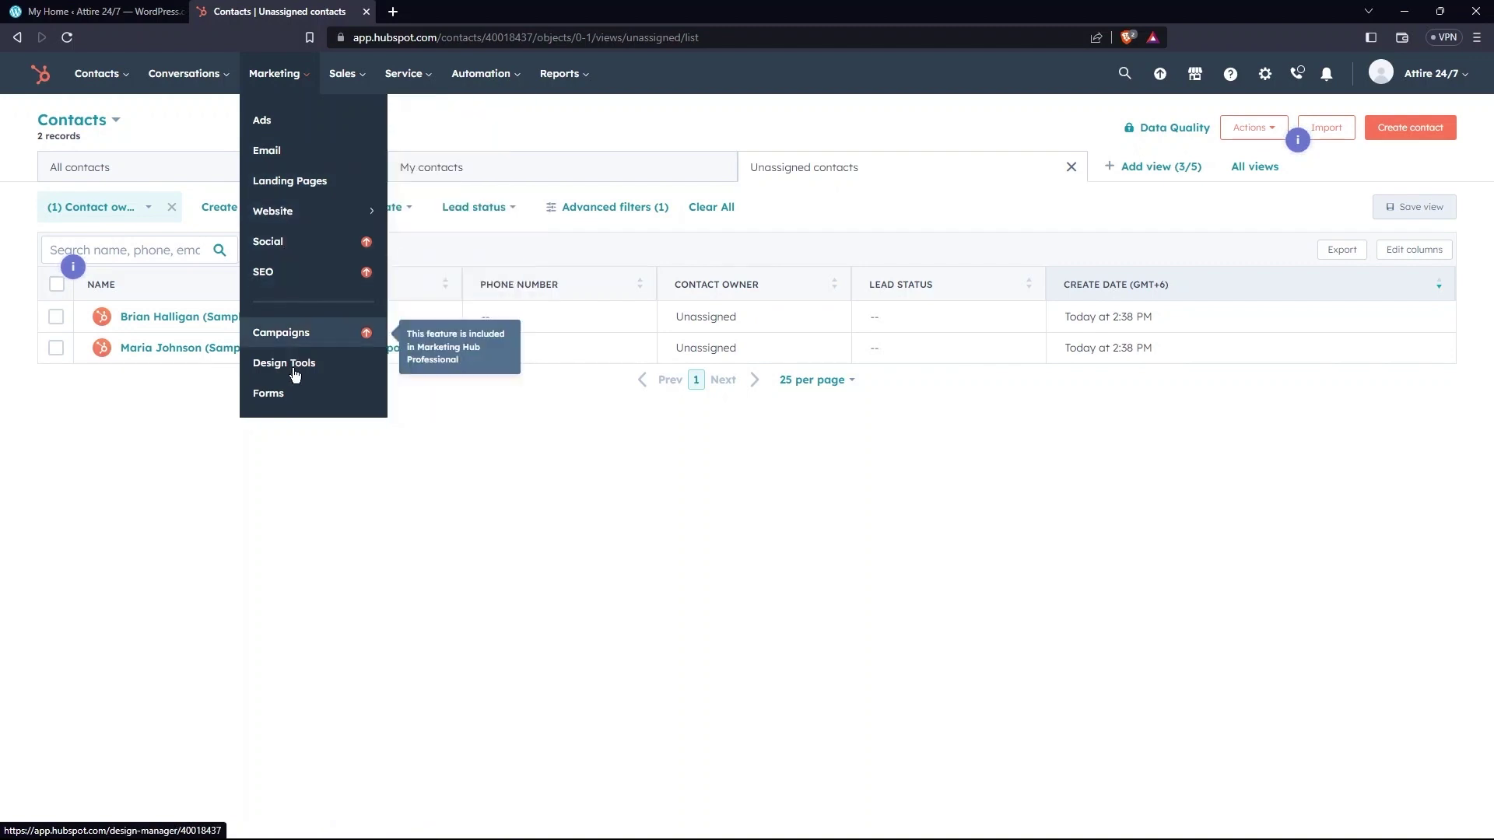
{"action": "left_click", "coordinate": [341, 74]}
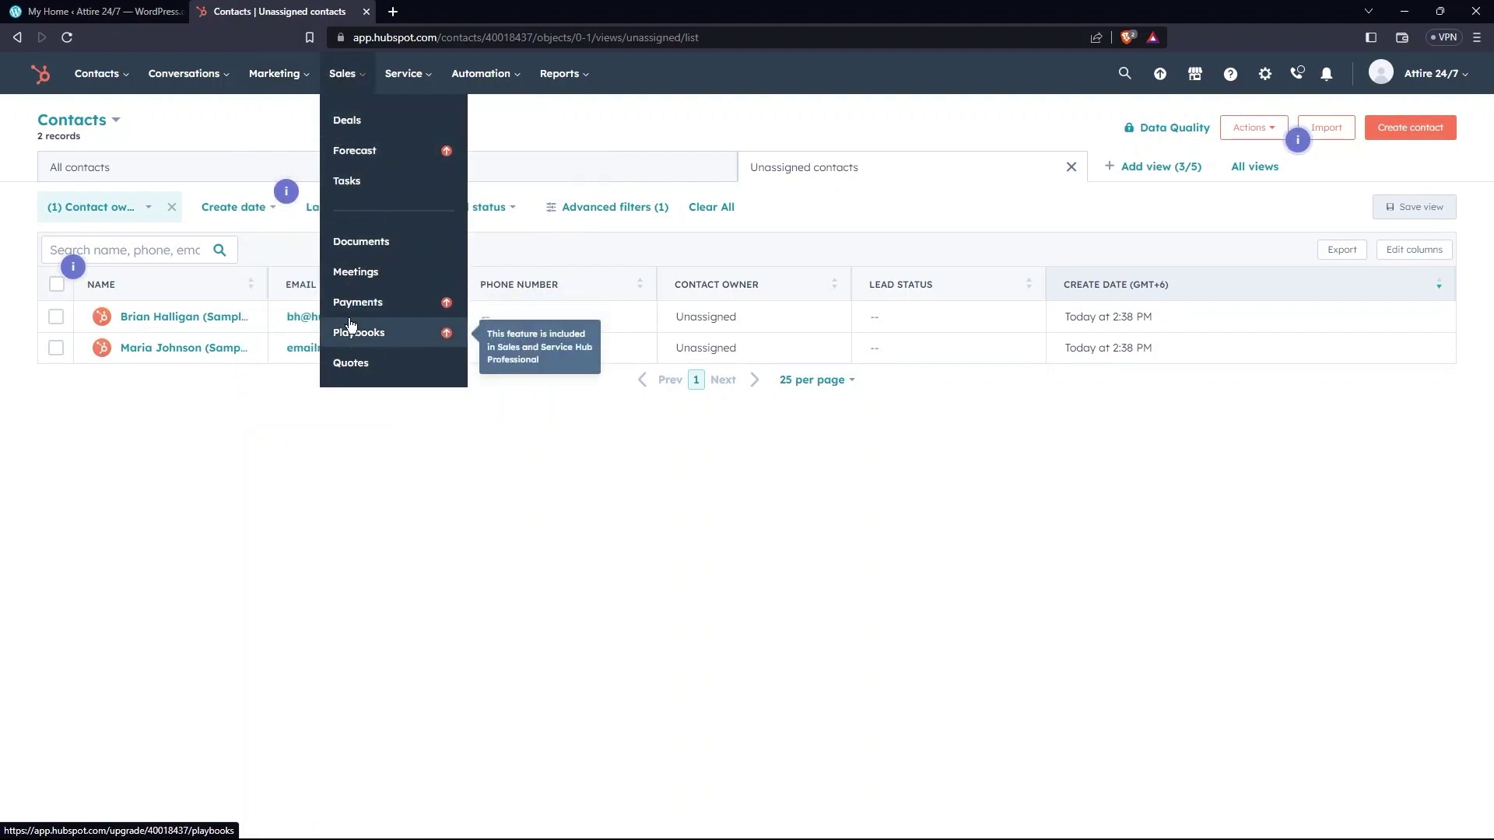
{"action": "mouse_move", "coordinate": [393, 80]}
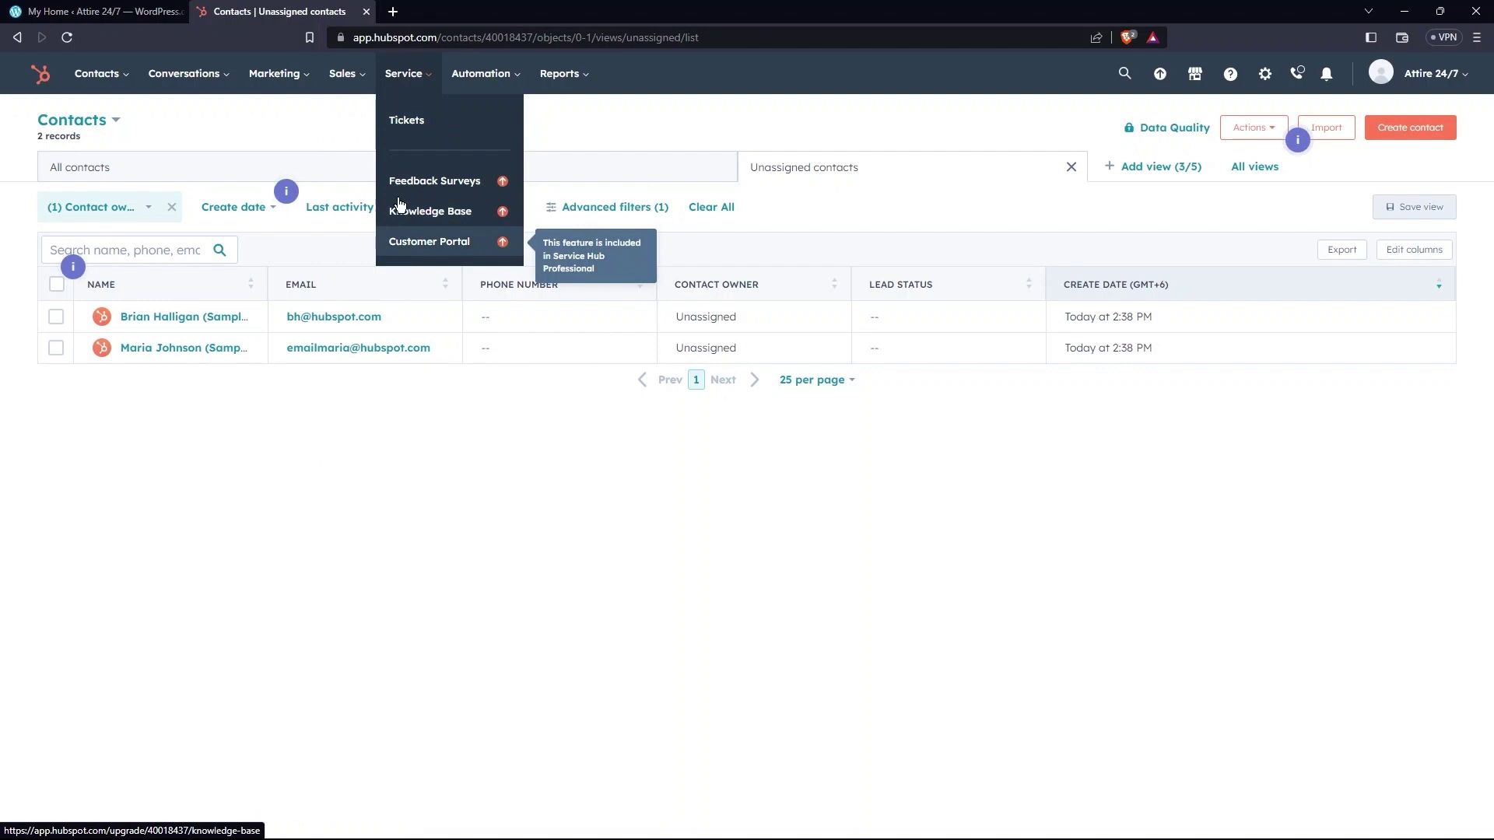
{"action": "mouse_move", "coordinate": [485, 86]}
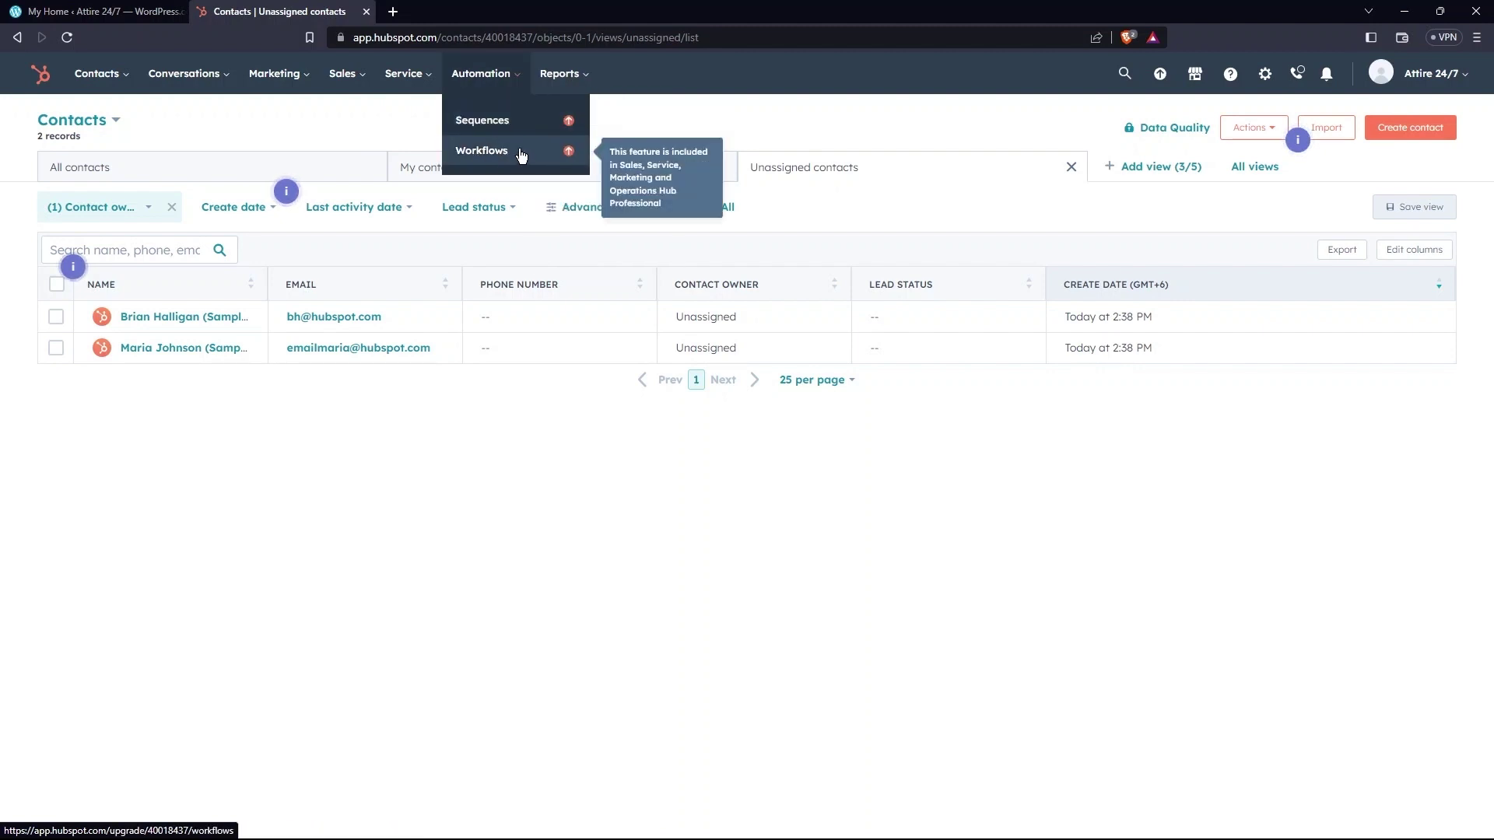
{"action": "mouse_move", "coordinate": [573, 81]}
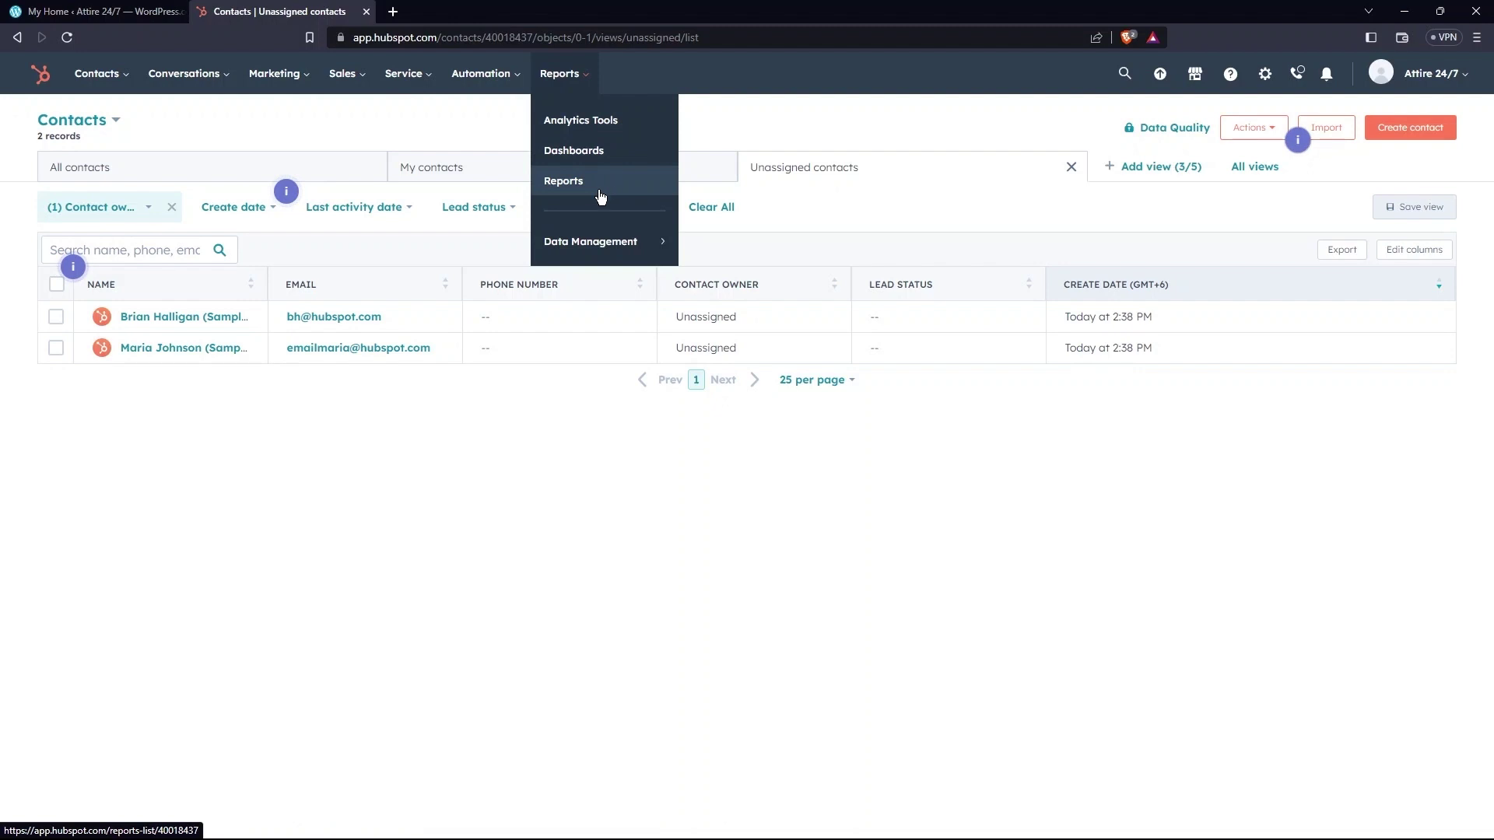
{"action": "mouse_move", "coordinate": [569, 238]}
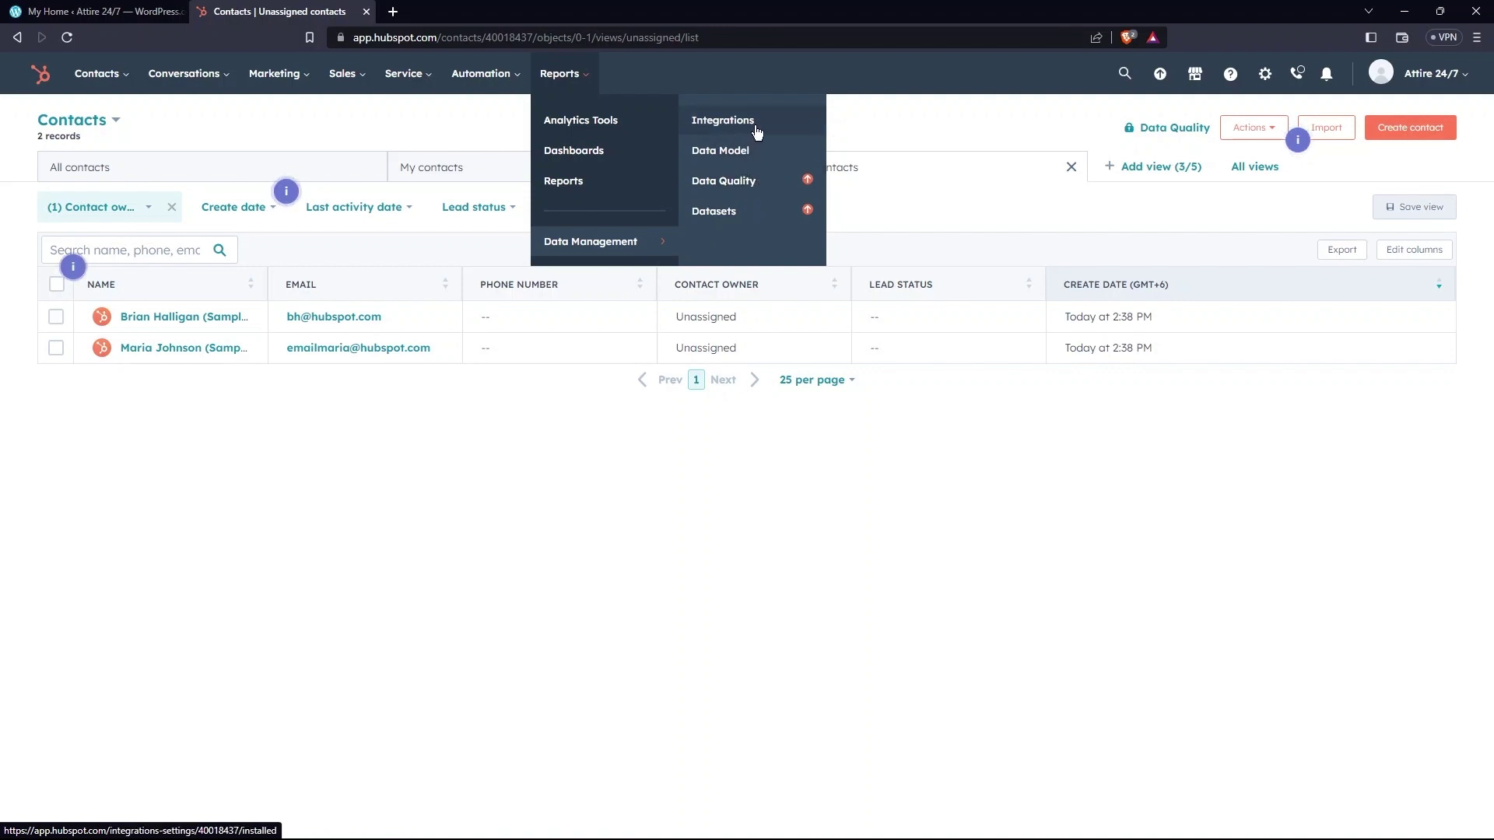
{"action": "mouse_move", "coordinate": [622, 241]}
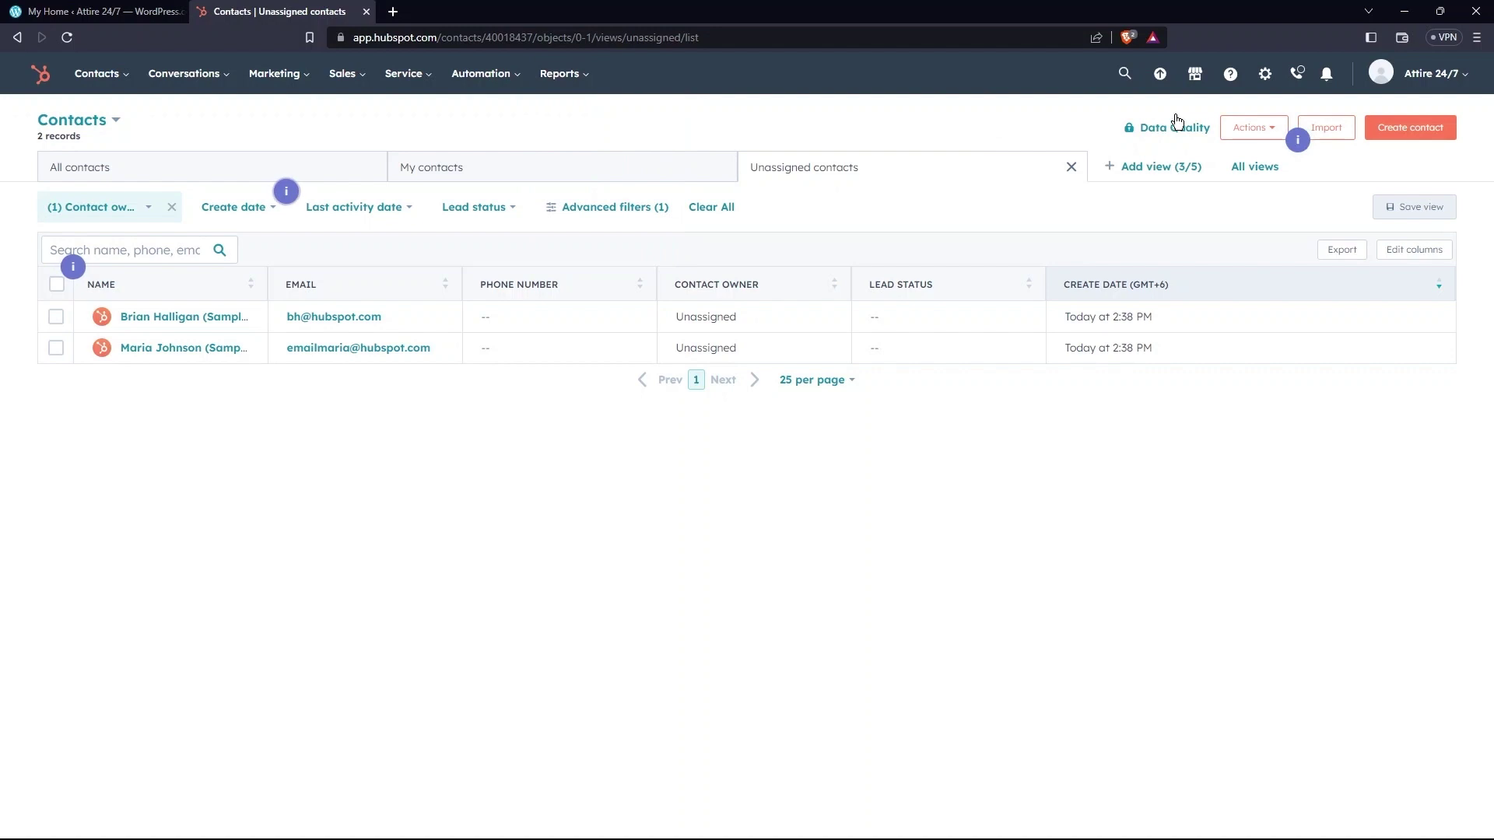
Open the Lifecycle Stage tab in Settings and skip its introductory tour
{"action": "left_click", "coordinate": [1273, 71]}
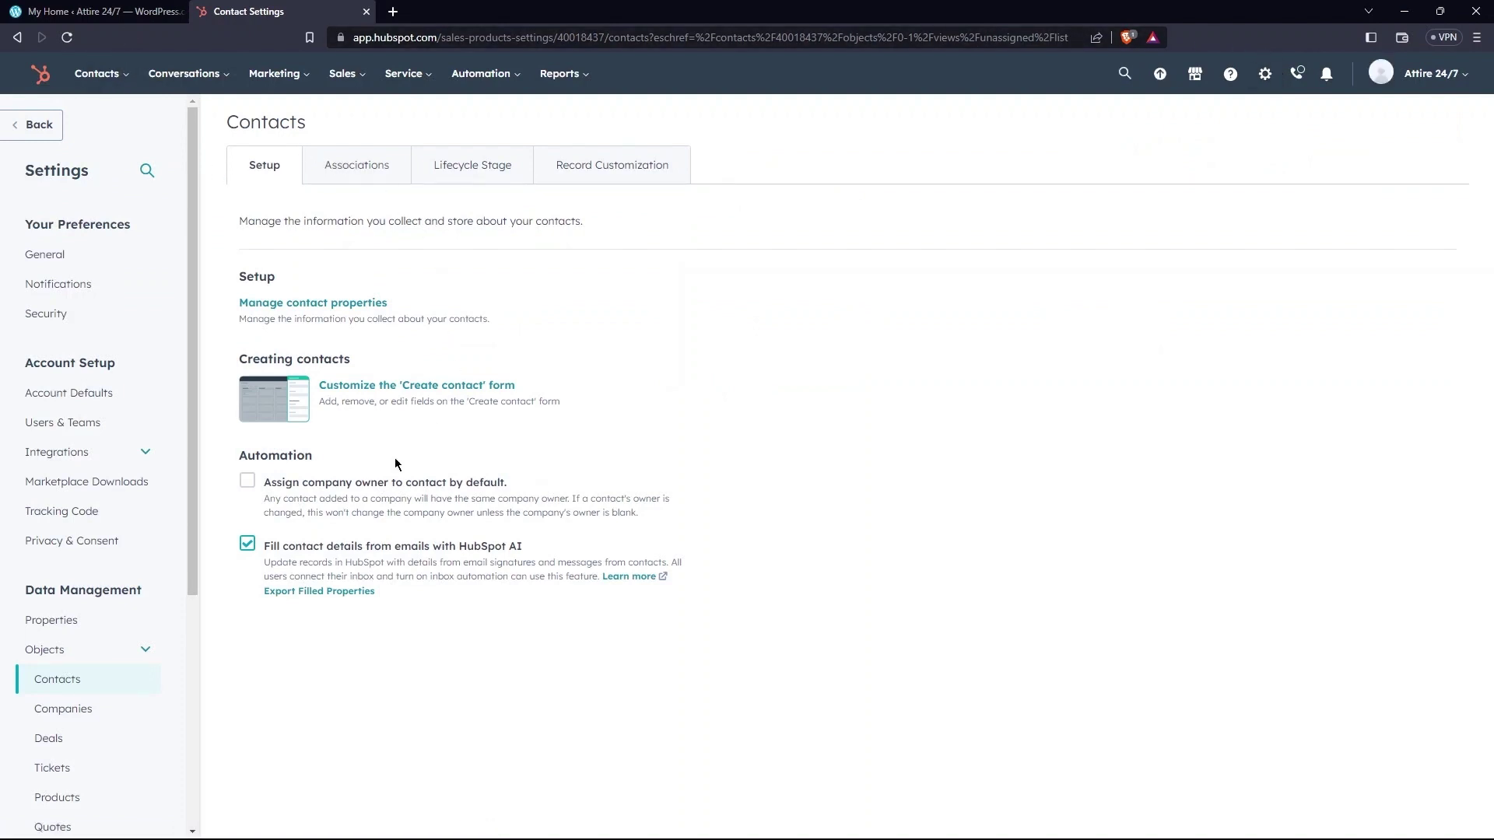
{"action": "left_click", "coordinate": [472, 165]}
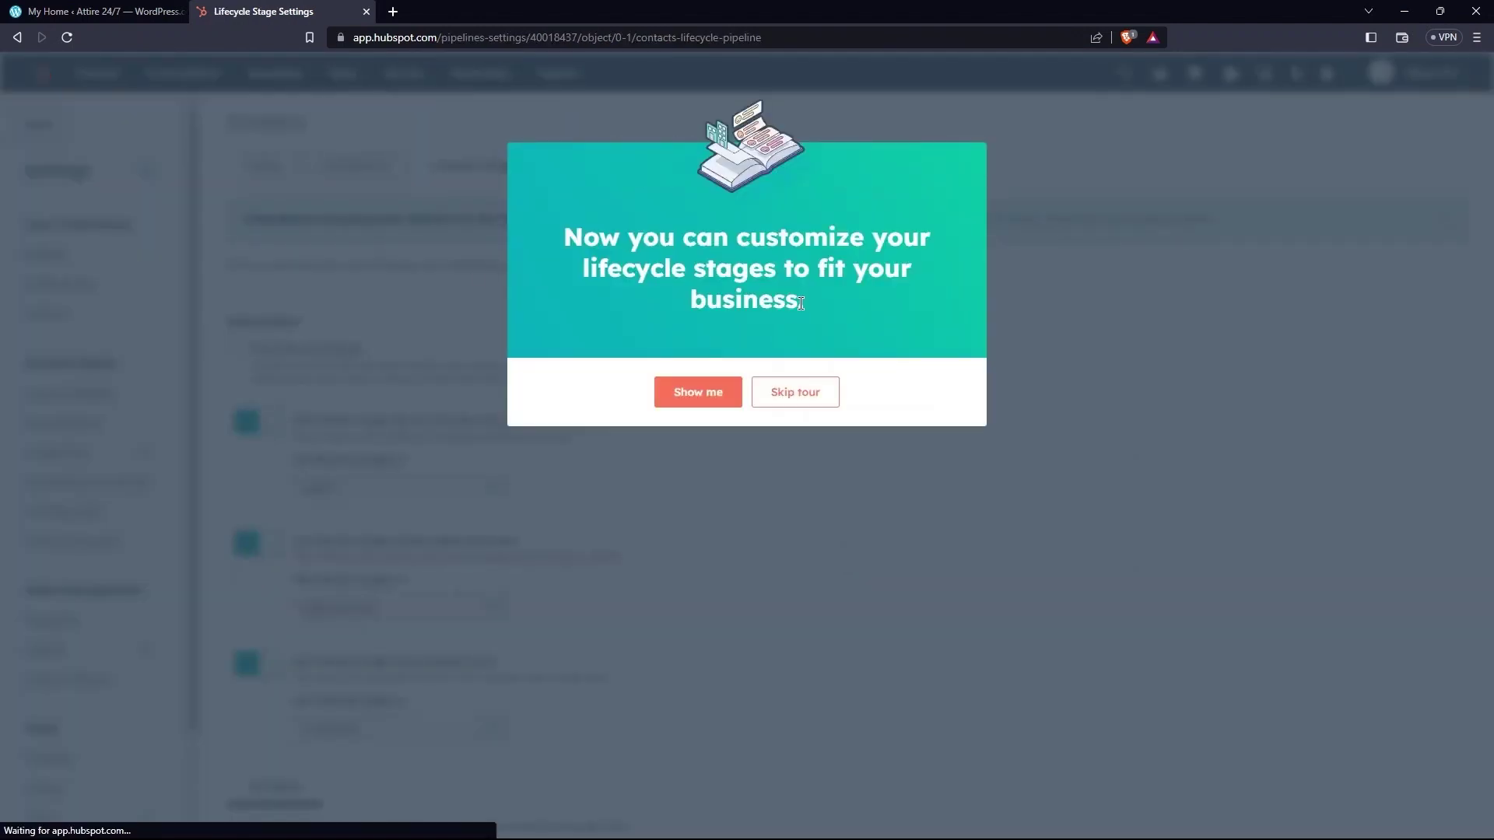
{"action": "left_click", "coordinate": [790, 399]}
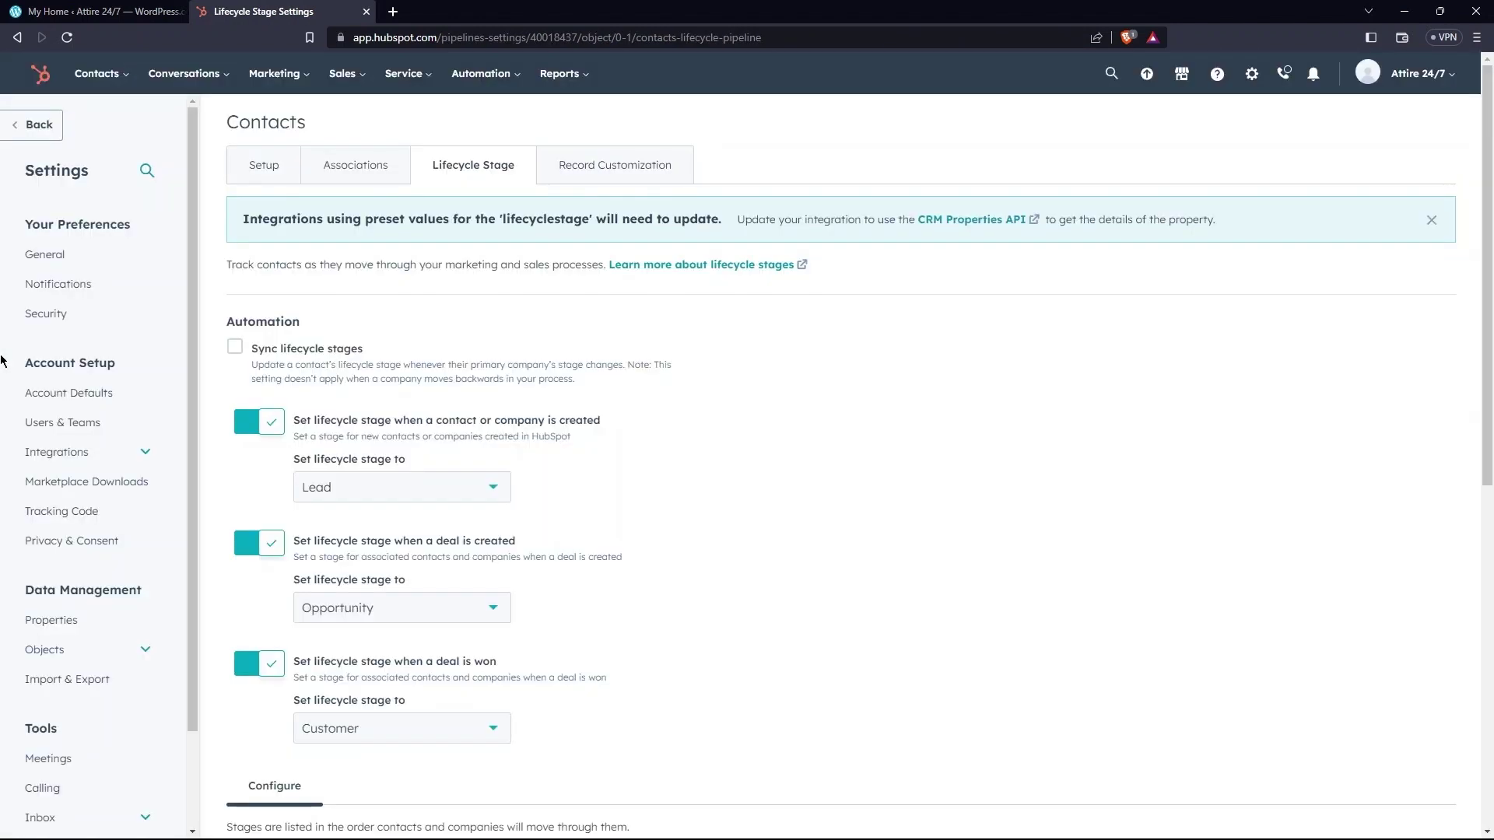
Open Integrations > Connected Apps in Settings and choose 'Explore on my own' on the welcome popup
{"action": "scroll", "coordinate": [70, 327], "scroll_direction": "down", "scroll_amount": 3}
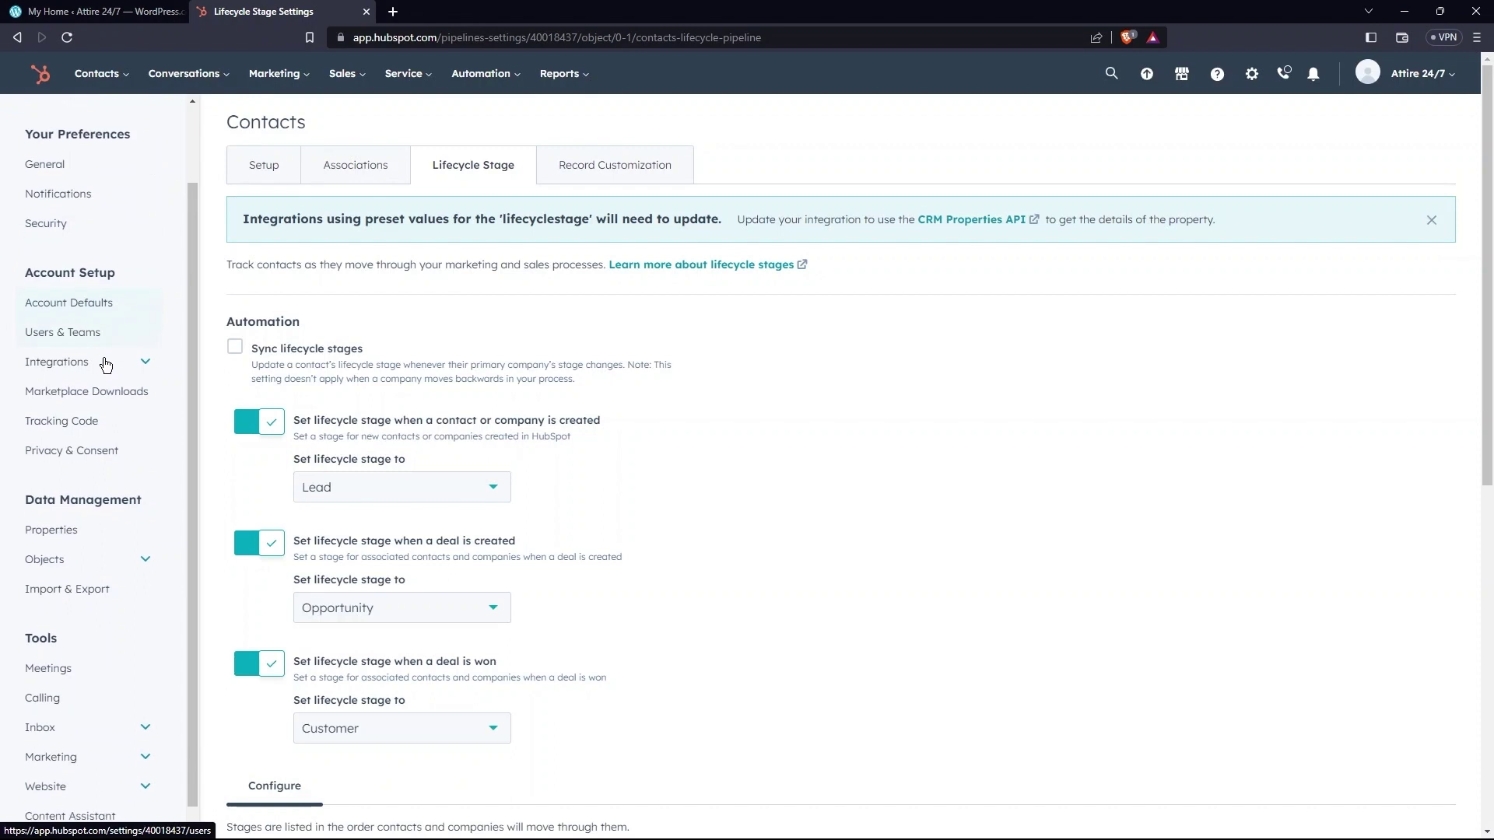
{"action": "scroll", "coordinate": [91, 586], "scroll_direction": "down", "scroll_amount": 5}
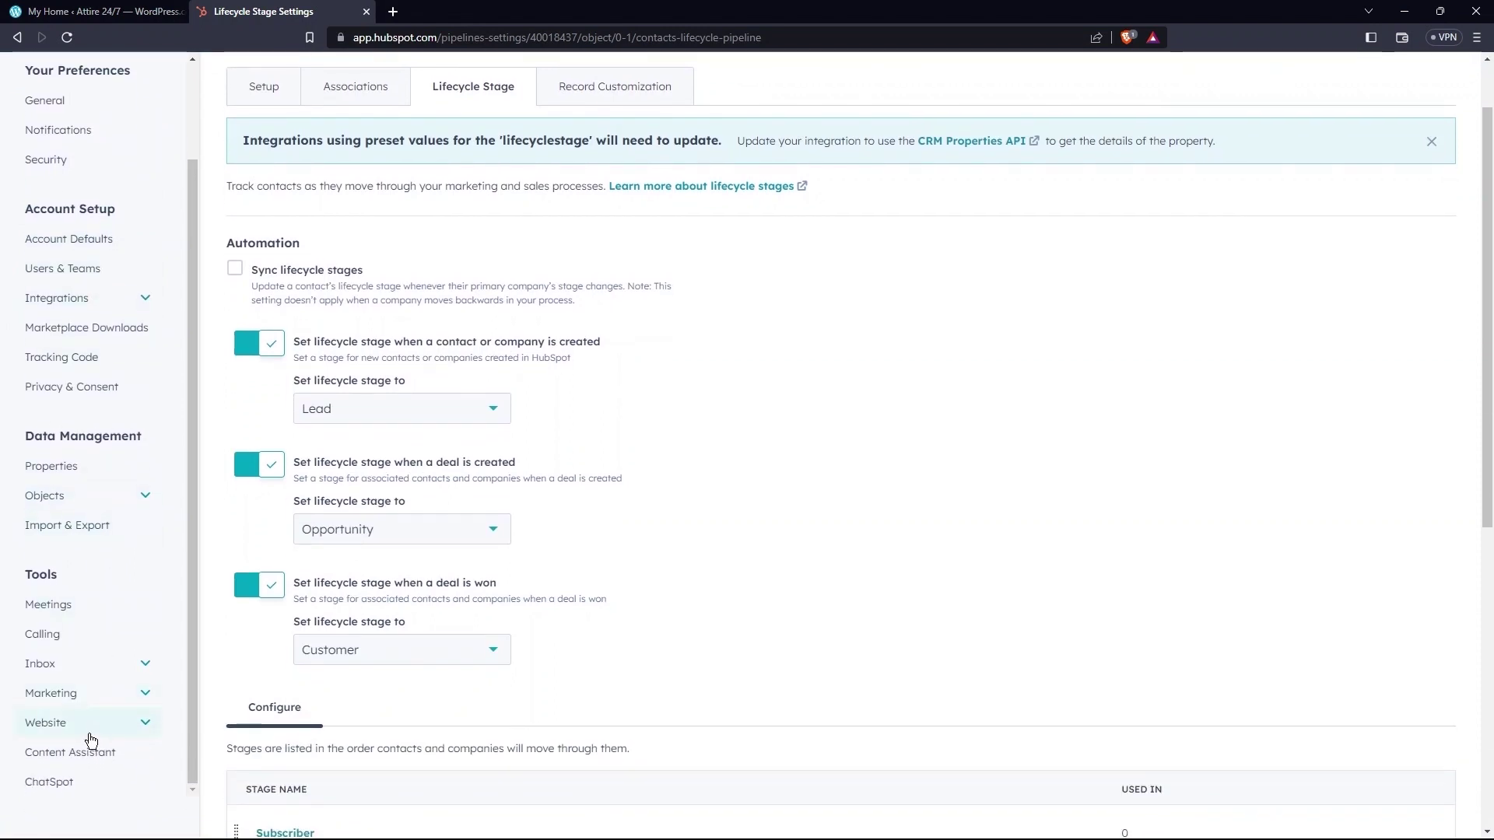
{"action": "scroll", "coordinate": [45, 582], "scroll_direction": "up", "scroll_amount": 3}
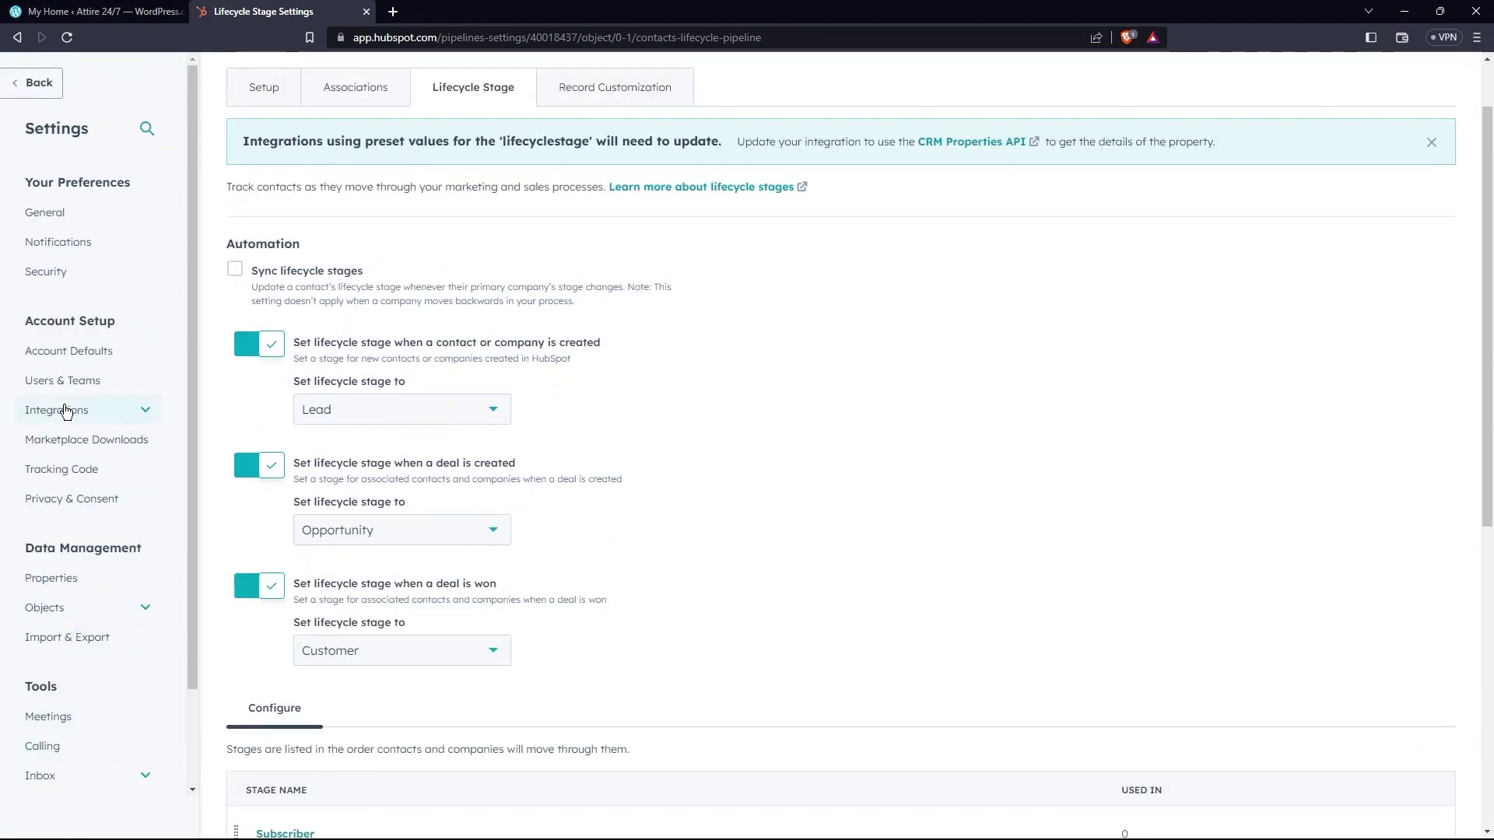
{"action": "left_click", "coordinate": [140, 413]}
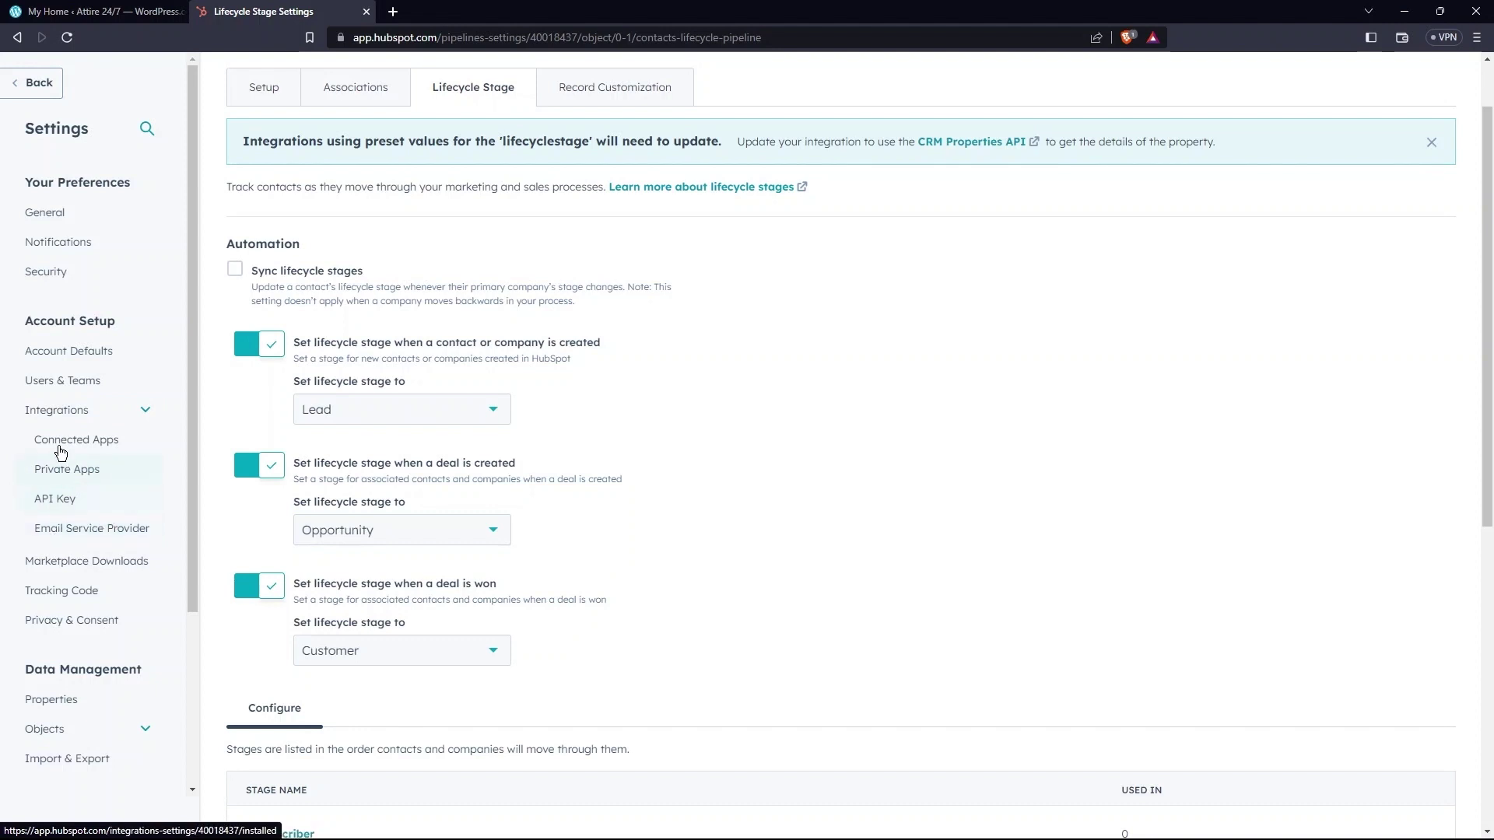
{"action": "left_click", "coordinate": [87, 441]}
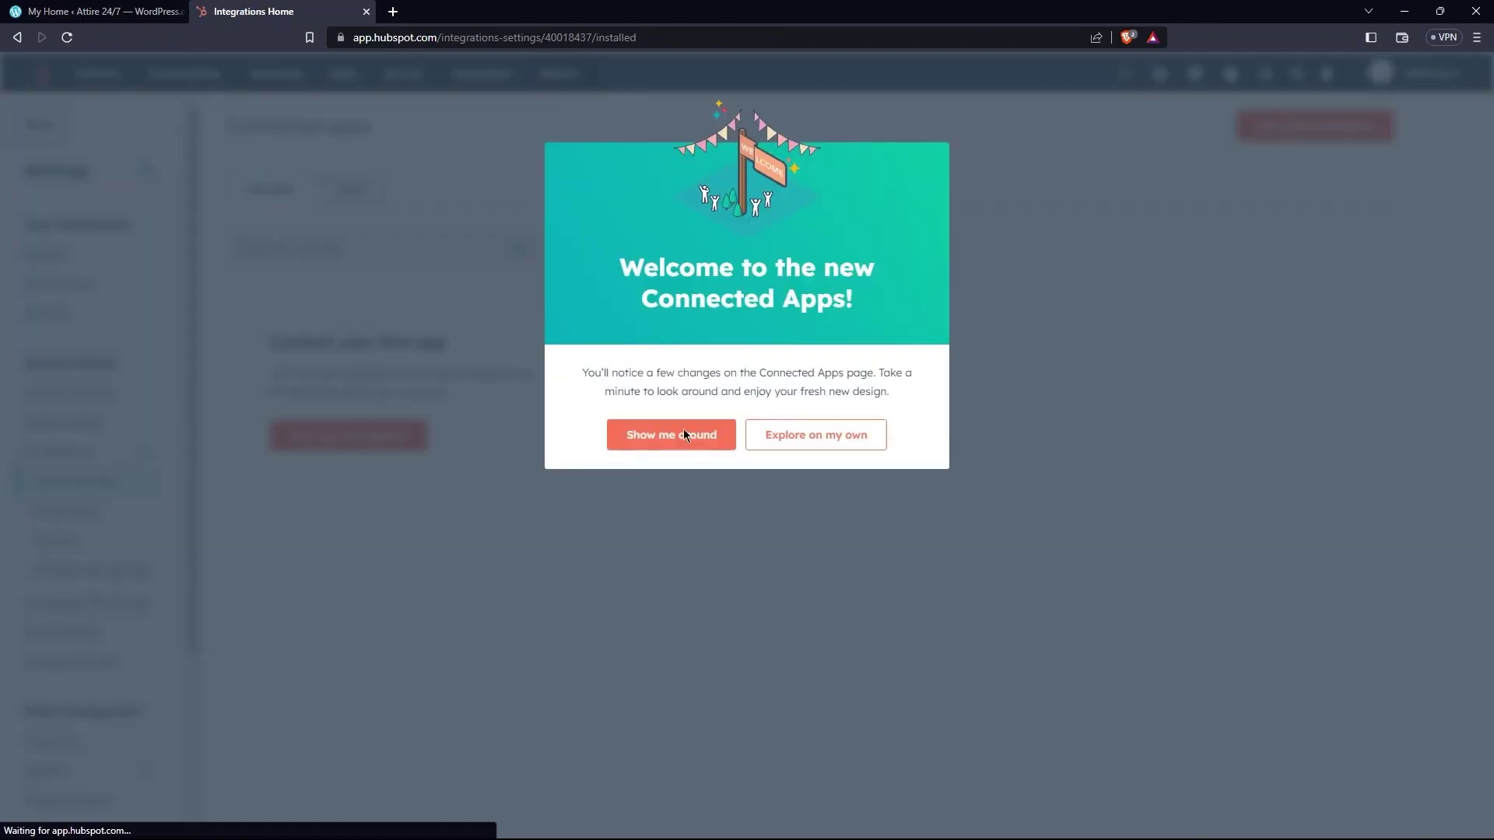
{"action": "left_click", "coordinate": [798, 436]}
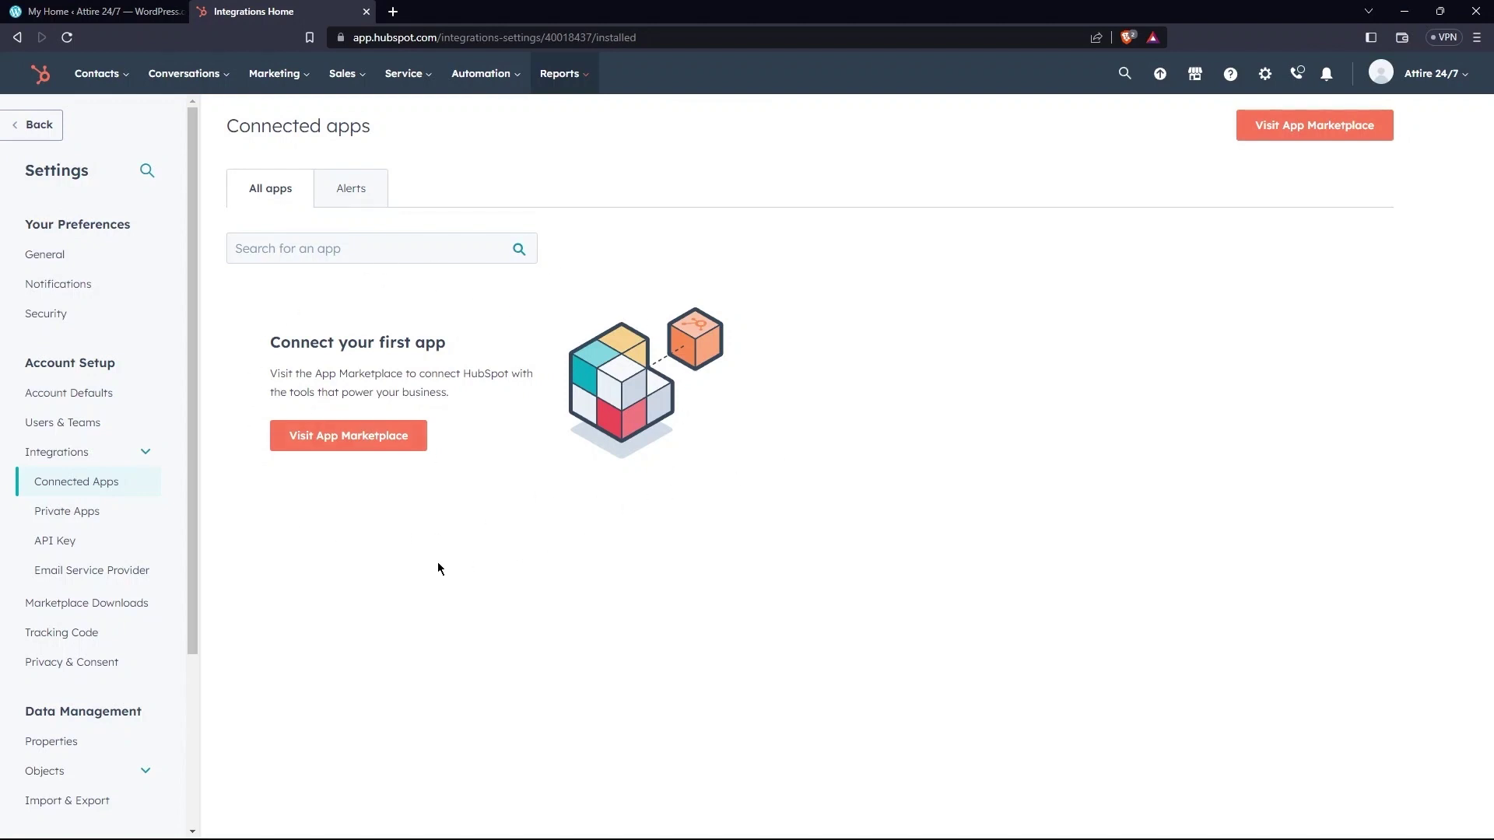
Open the HubSpot for WordPress app from the App Marketplace's Popular Apps and follow its installation link
{"action": "left_click", "coordinate": [364, 437]}
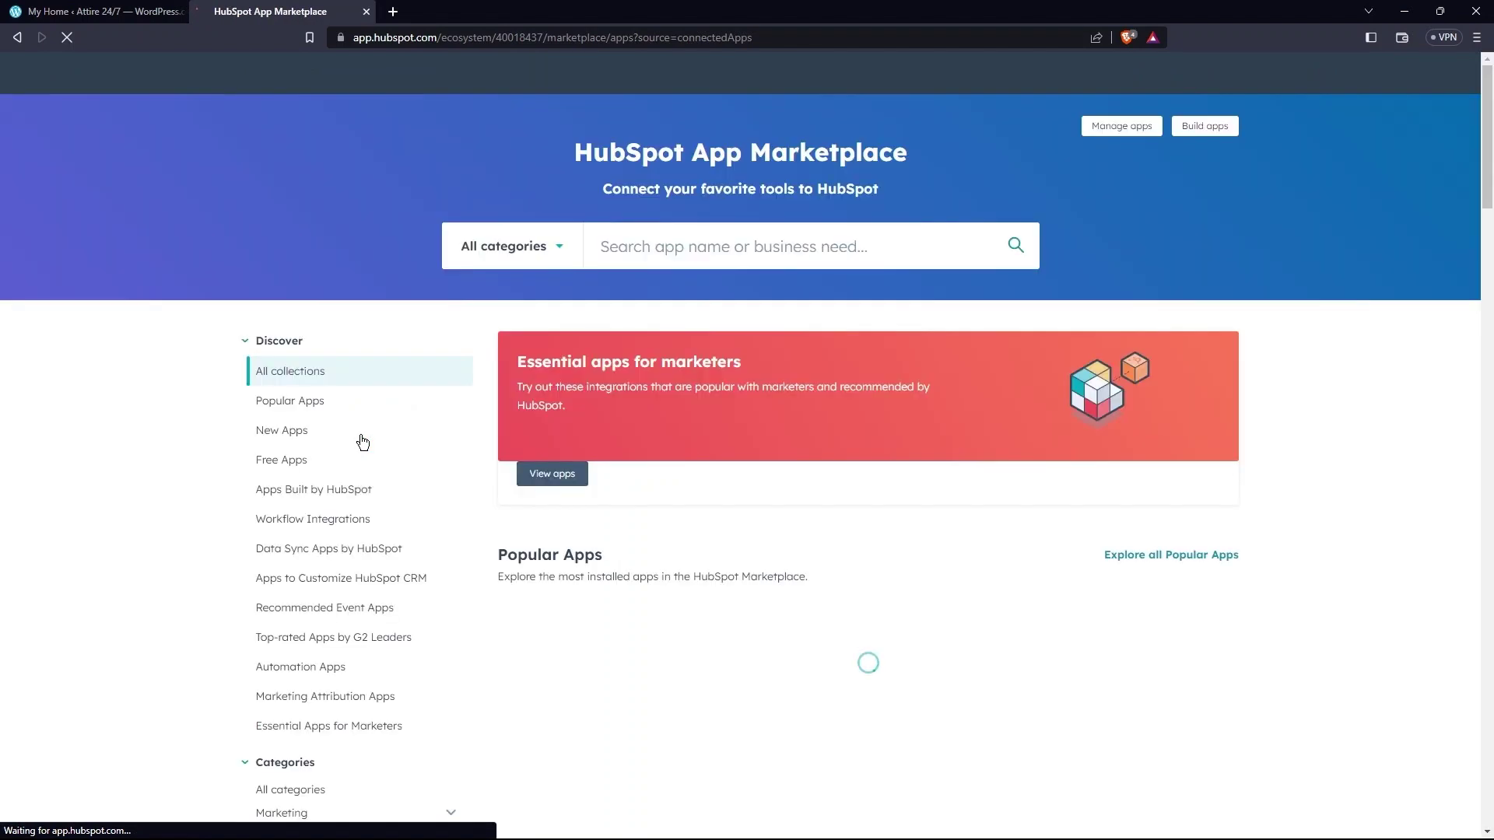
{"action": "scroll", "coordinate": [617, 455], "scroll_direction": "down", "scroll_amount": 3}
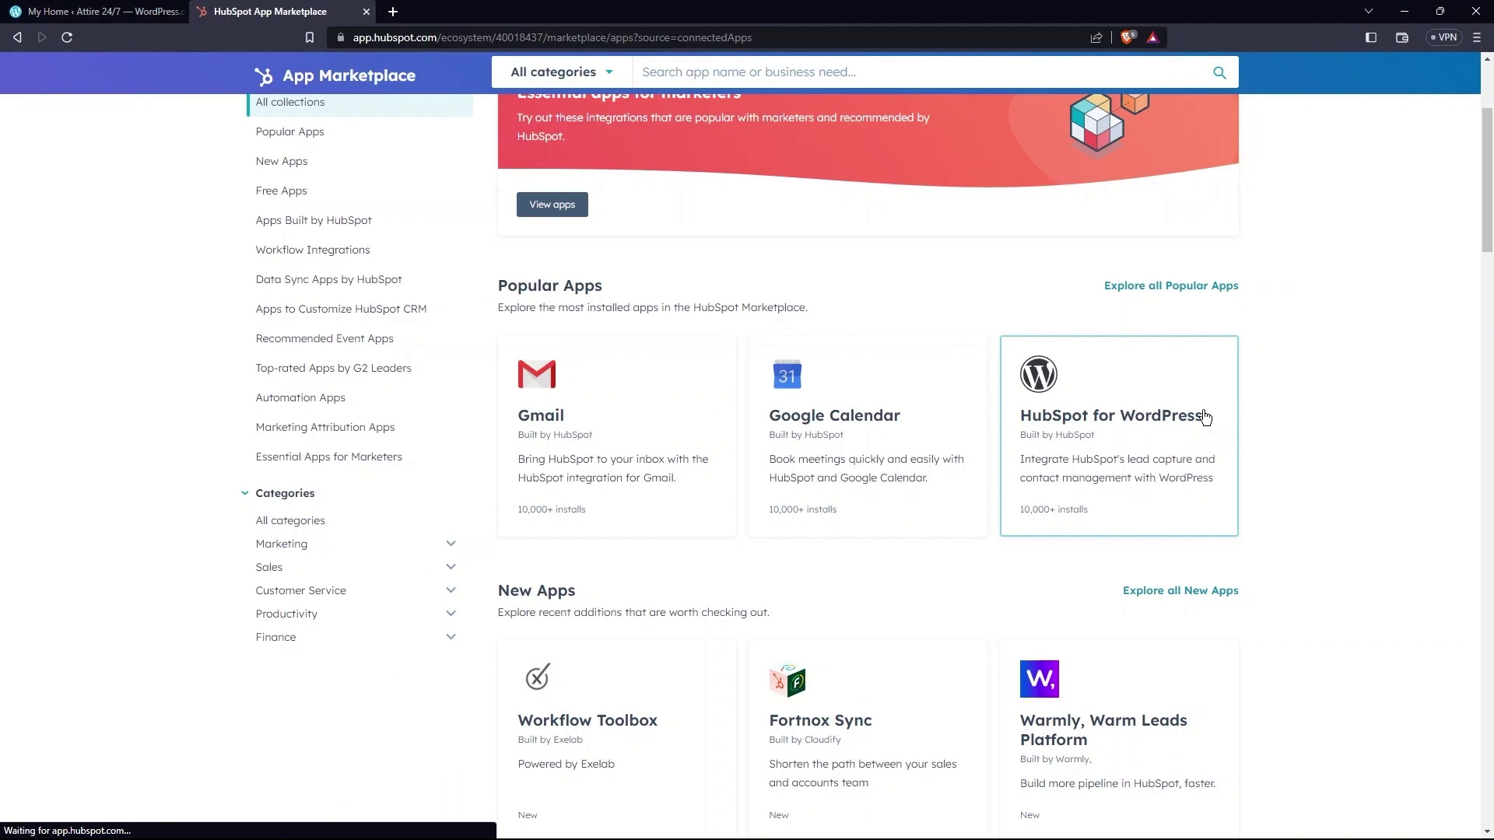
{"action": "left_click", "coordinate": [1195, 506]}
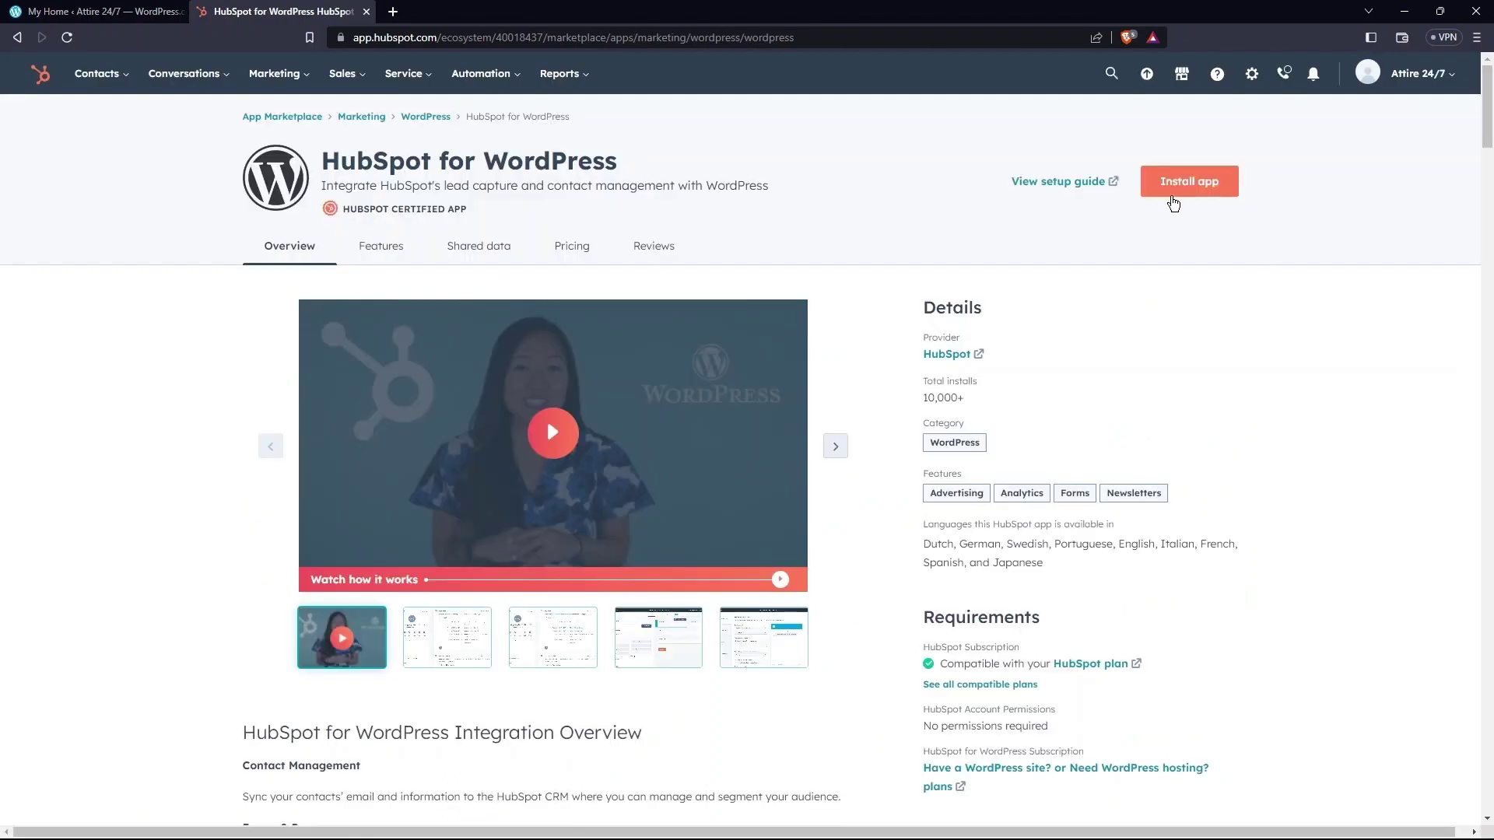
{"action": "left_click", "coordinate": [1174, 199]}
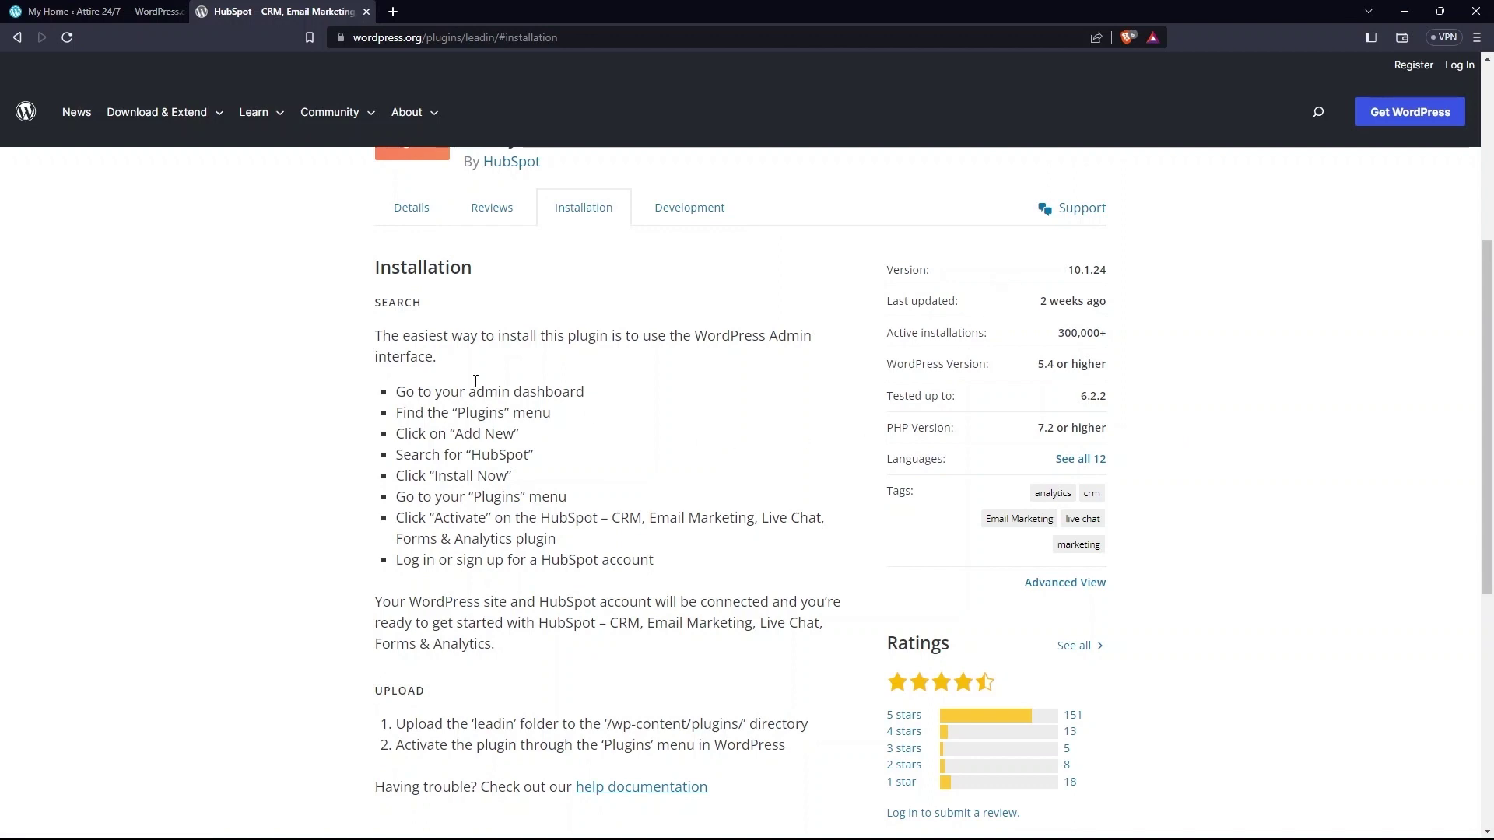
Select the listed installation steps, then return to the Attire 24/7 site dashboard tab
{"action": "left_click_drag", "start_coordinate": [398, 389], "coordinate": [662, 565]}
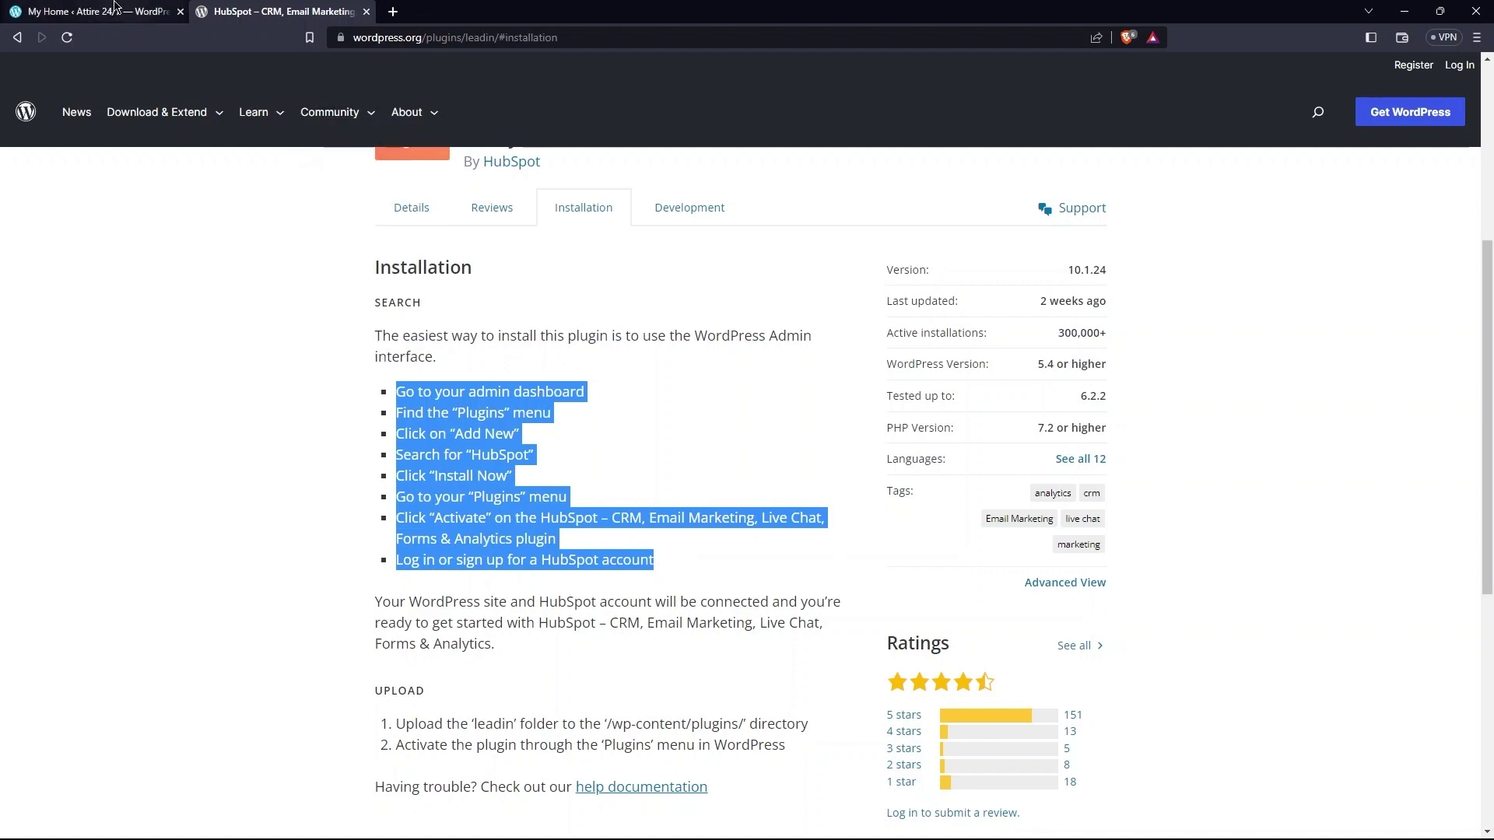
{"action": "left_click", "coordinate": [137, 17]}
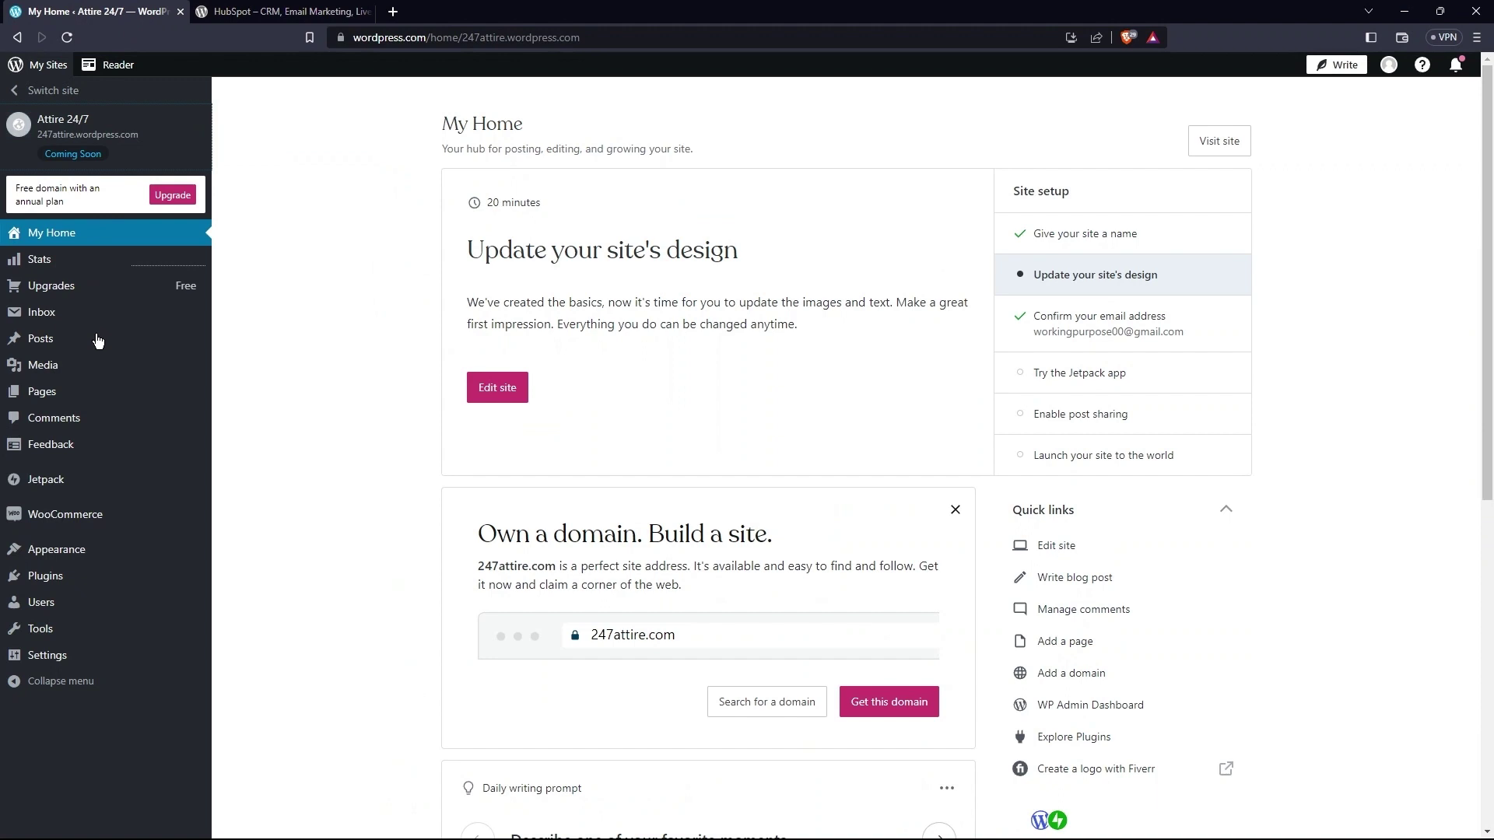
Search the Attire 24/7 plugin directory for 'Hubspot' and open the HubSpot CRM plugin
{"action": "left_click", "coordinate": [35, 575]}
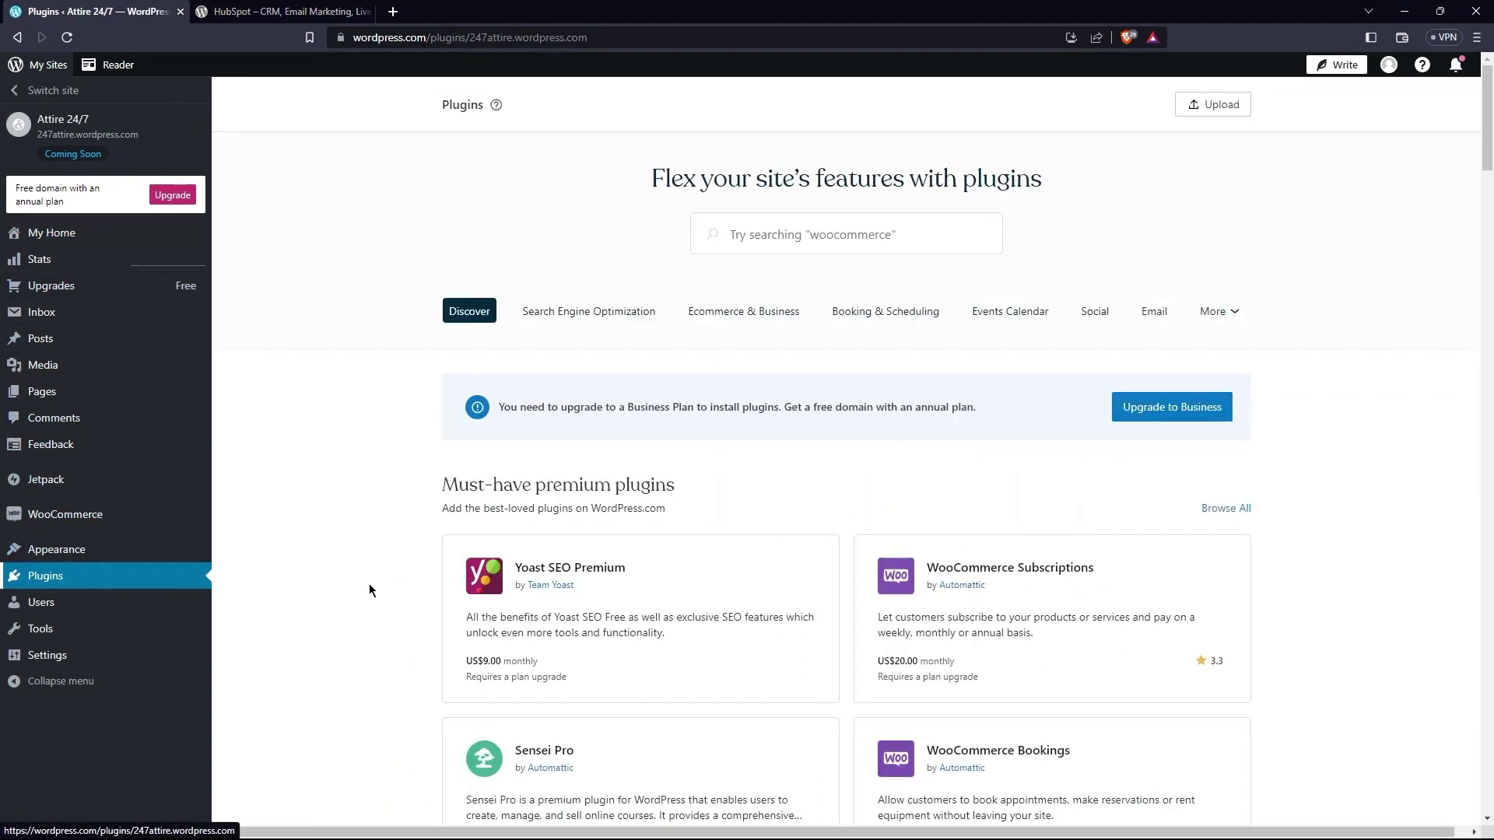
{"action": "left_click", "coordinate": [802, 227]}
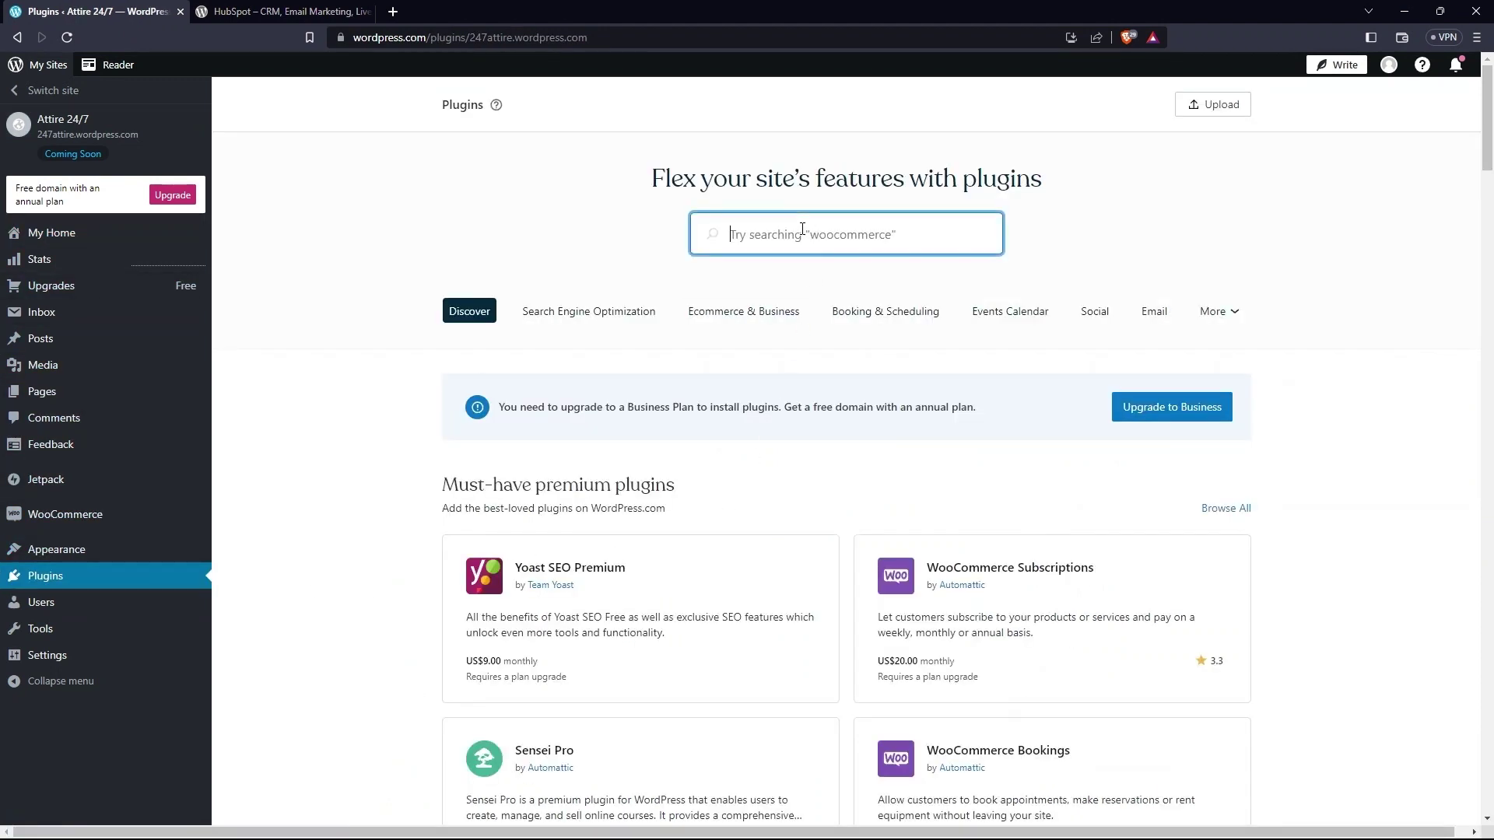
{"action": "type", "text": "Hubspot"}
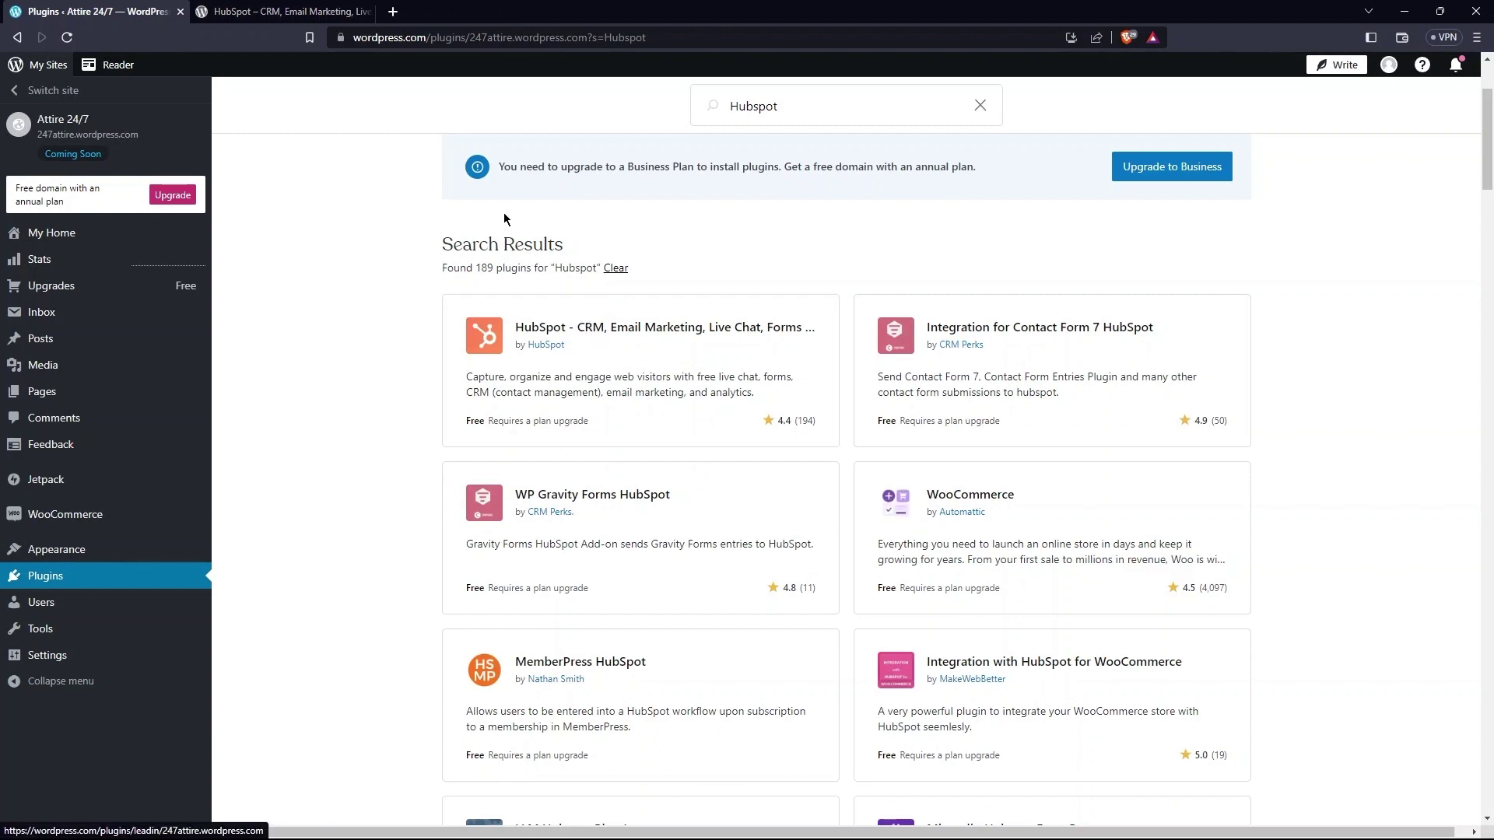
{"action": "left_click_drag", "start_coordinate": [502, 169], "coordinate": [980, 168]}
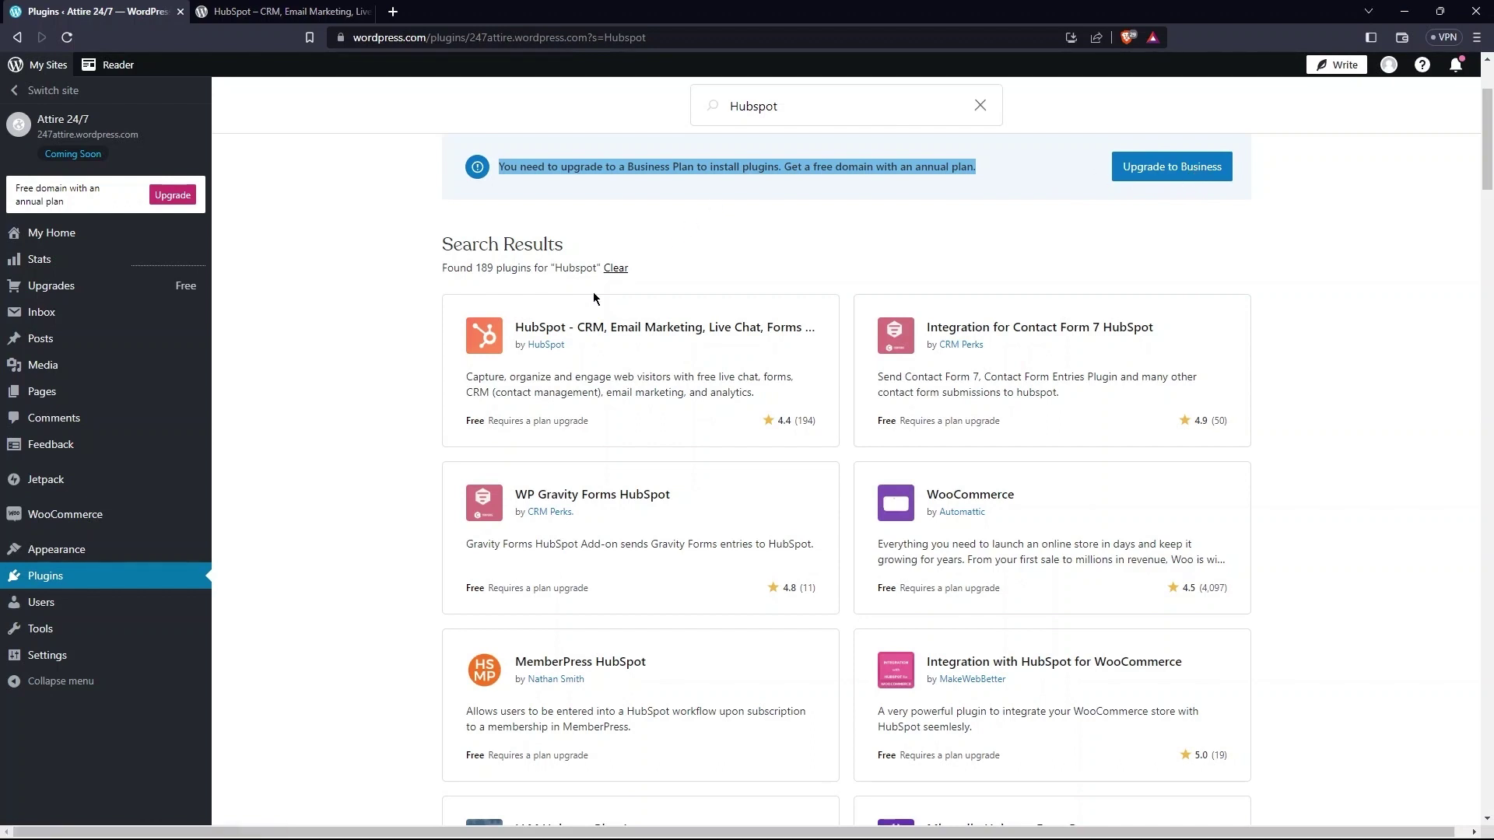
{"action": "left_click", "coordinate": [568, 327]}
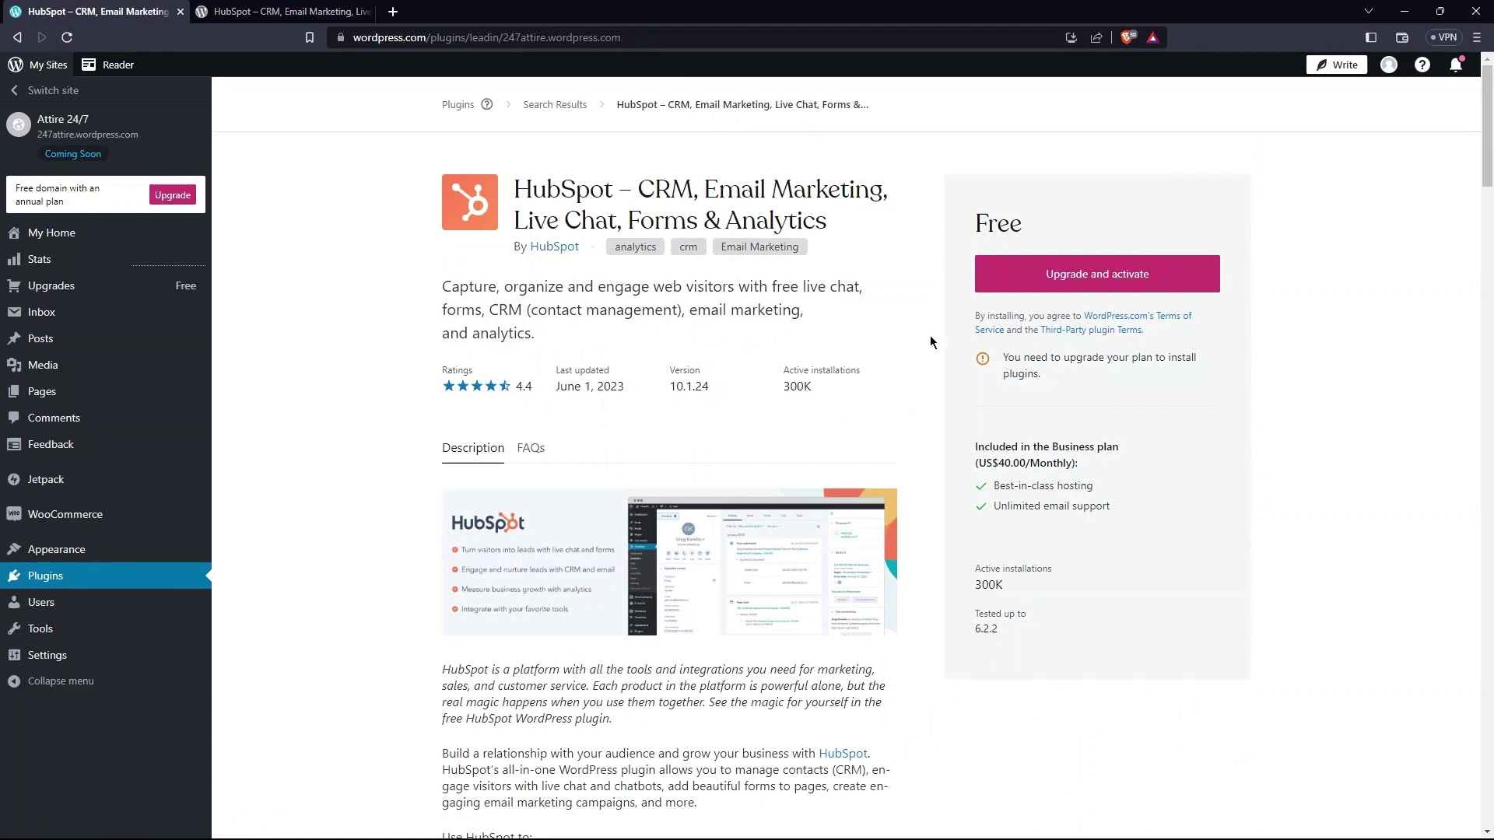
Try Upgrade and activate on the HubSpot plugin, then exit the US$40/month Business plan checkout unpaid
{"action": "left_click", "coordinate": [1123, 278]}
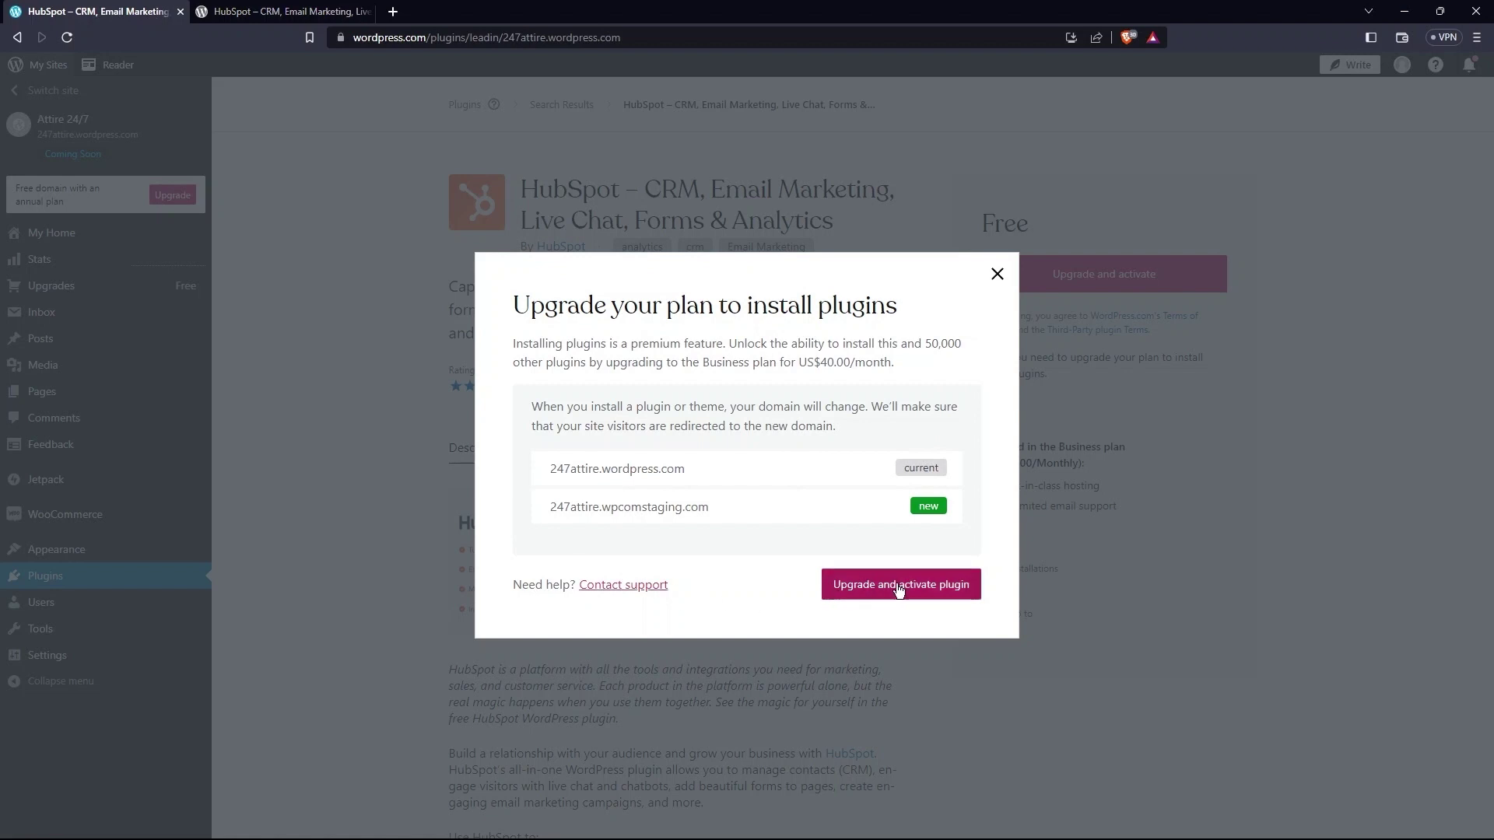
{"action": "left_click", "coordinate": [941, 585]}
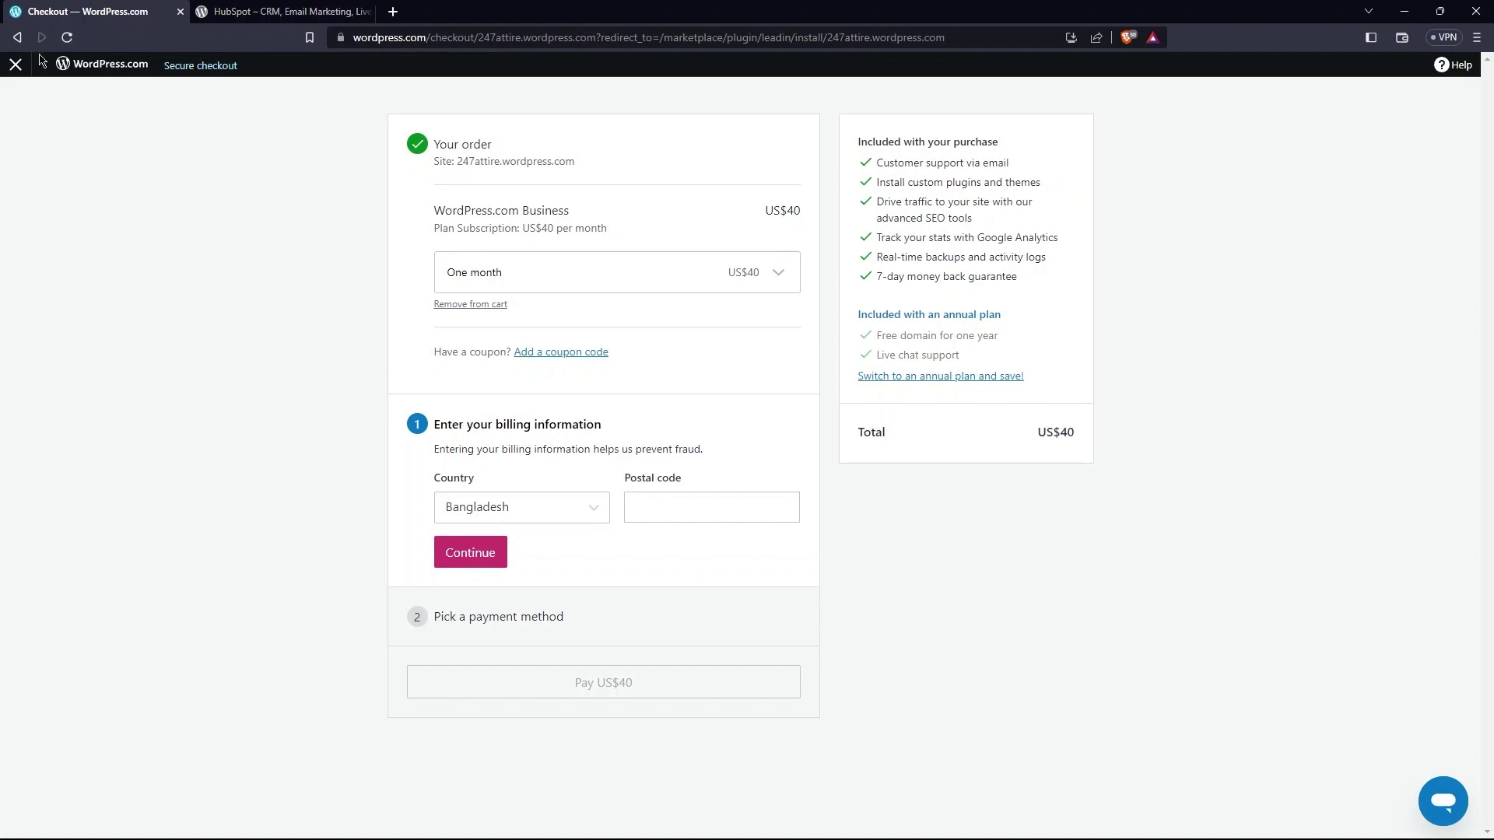
{"action": "left_click", "coordinate": [19, 39]}
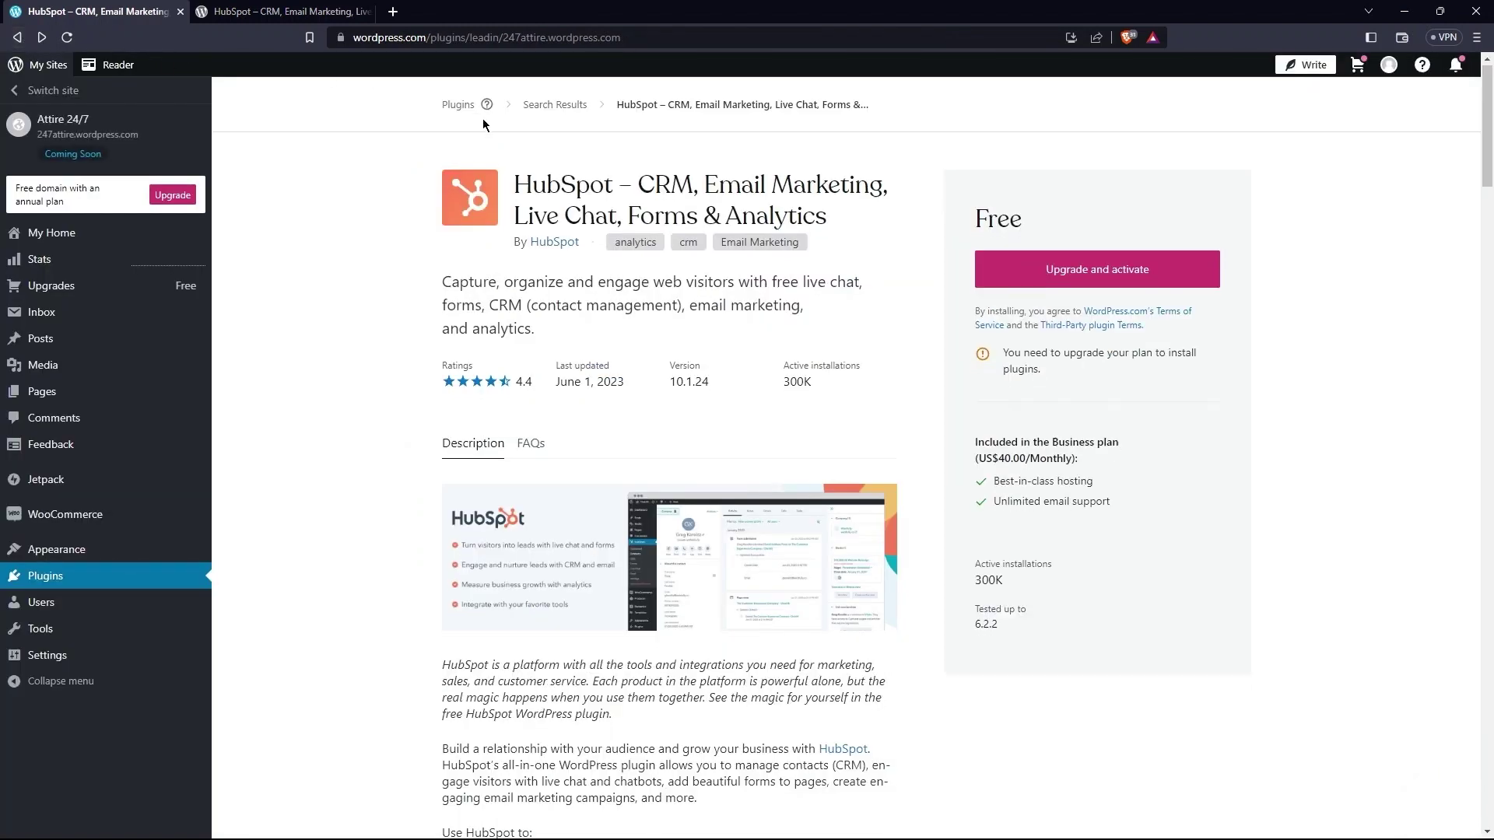
{"action": "scroll", "coordinate": [544, 156], "scroll_direction": "down", "scroll_amount": 5}
{"action": "scroll", "coordinate": [550, 149], "scroll_direction": "down", "scroll_amount": 3}
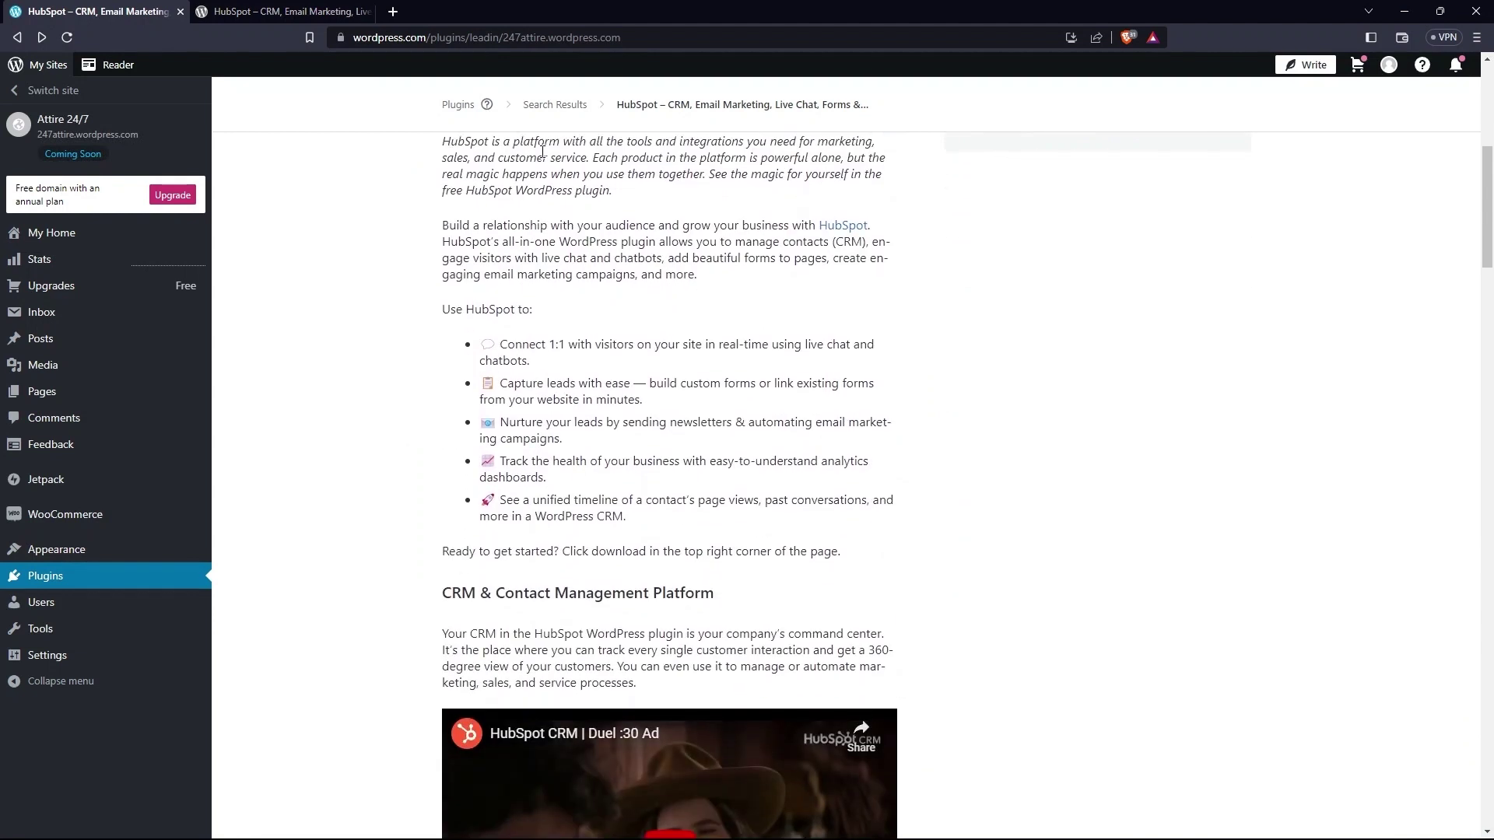
{"action": "scroll", "coordinate": [469, 235], "scroll_direction": "down", "scroll_amount": 10}
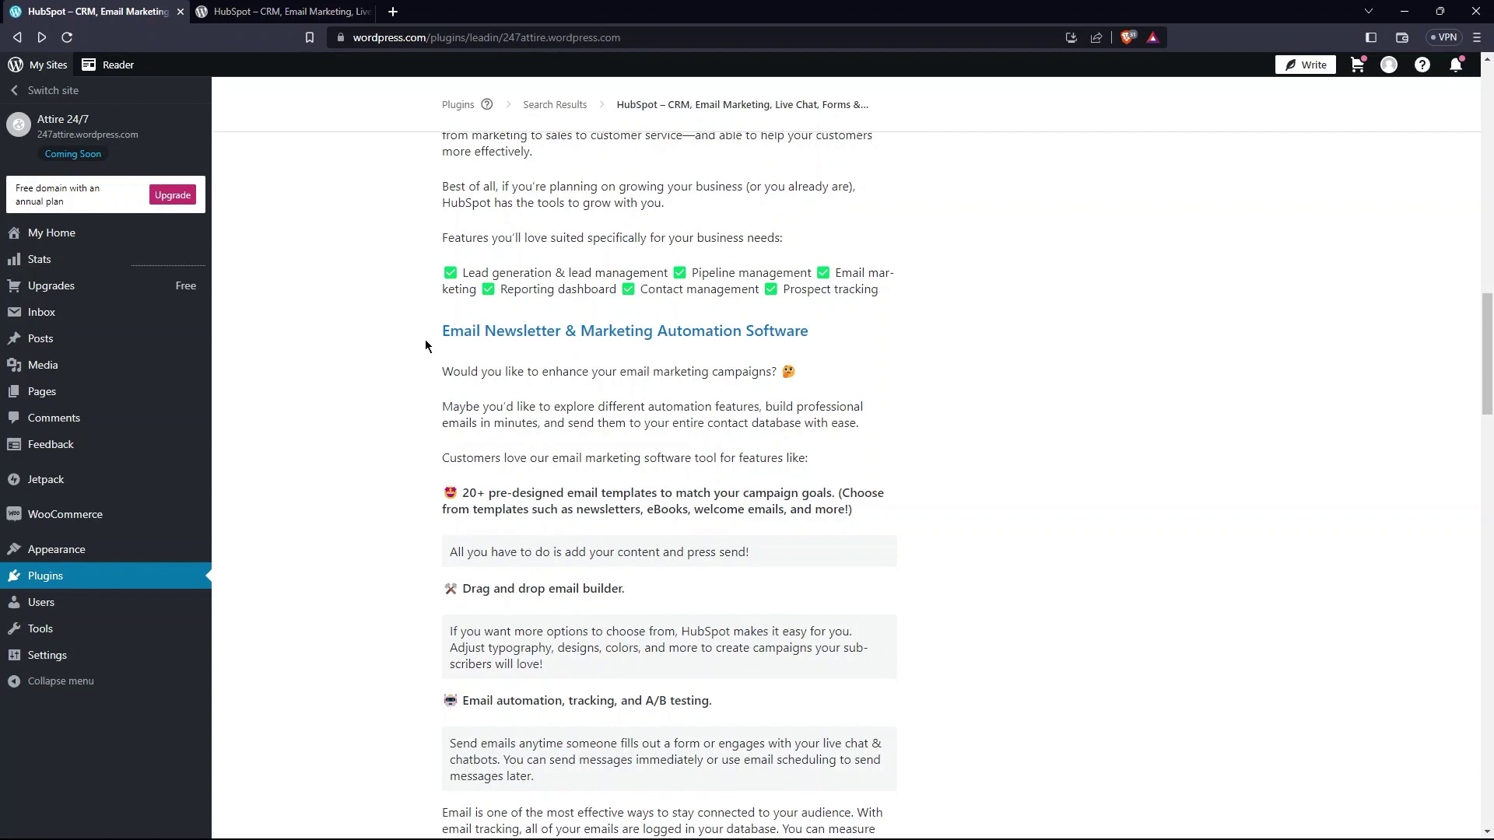
{"action": "left_click_drag", "start_coordinate": [426, 344], "coordinate": [755, 347]}
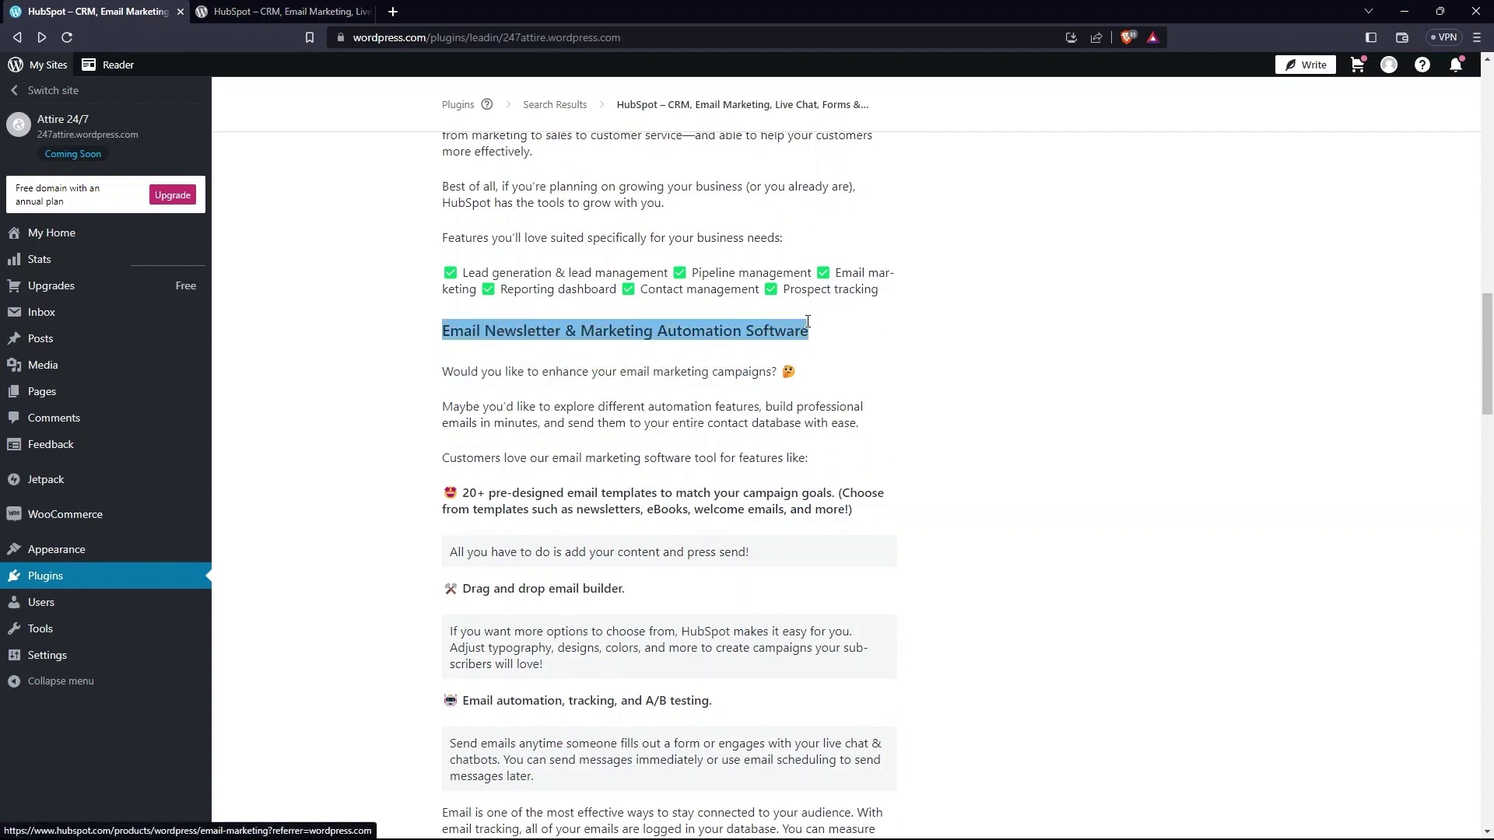
{"action": "scroll", "coordinate": [815, 327], "scroll_direction": "down", "scroll_amount": 2}
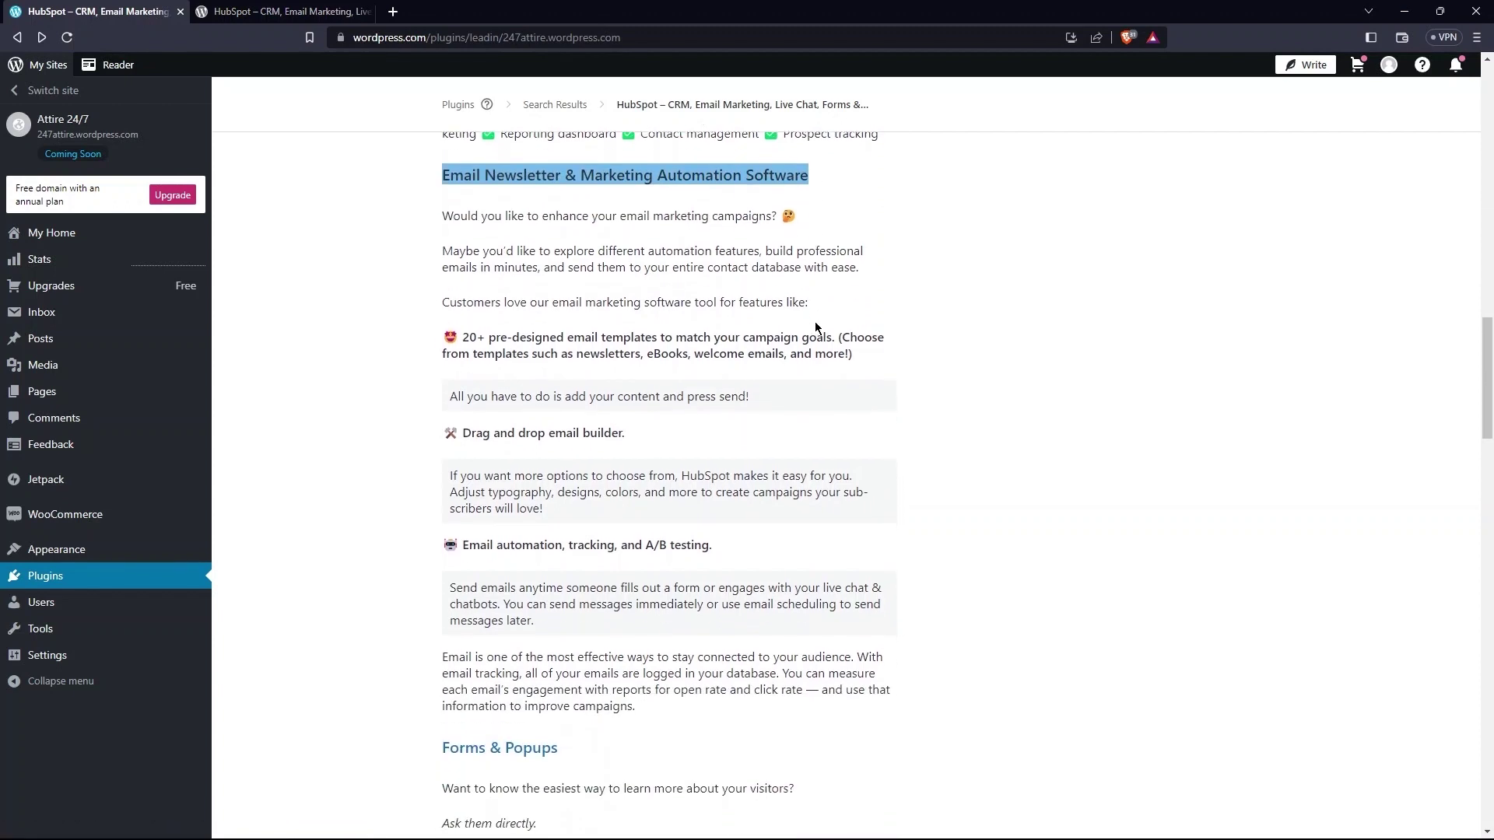
{"action": "scroll", "coordinate": [815, 326], "scroll_direction": "down", "scroll_amount": 4}
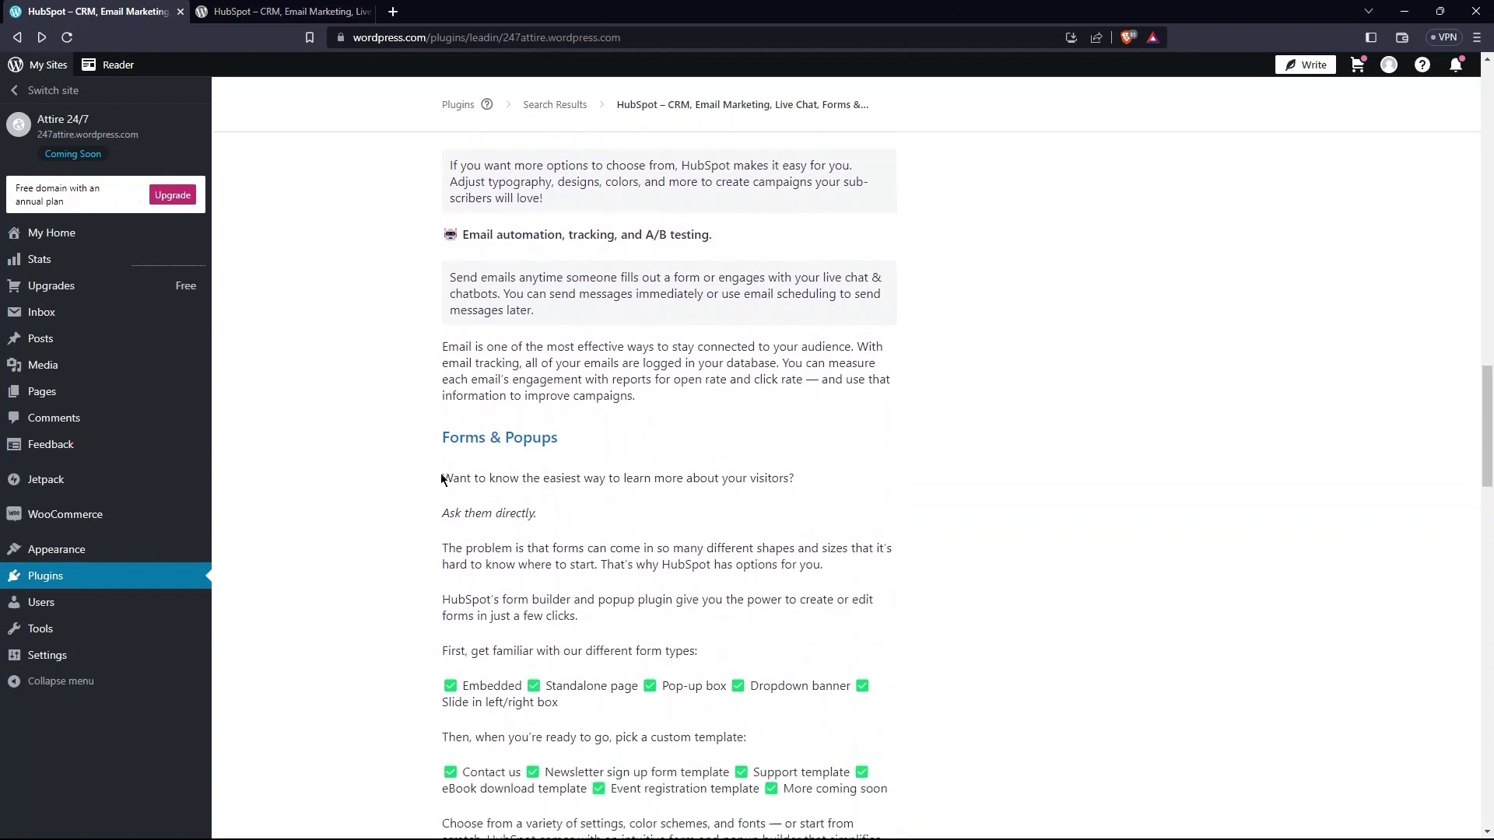
{"action": "left_click_drag", "start_coordinate": [438, 440], "coordinate": [566, 443]}
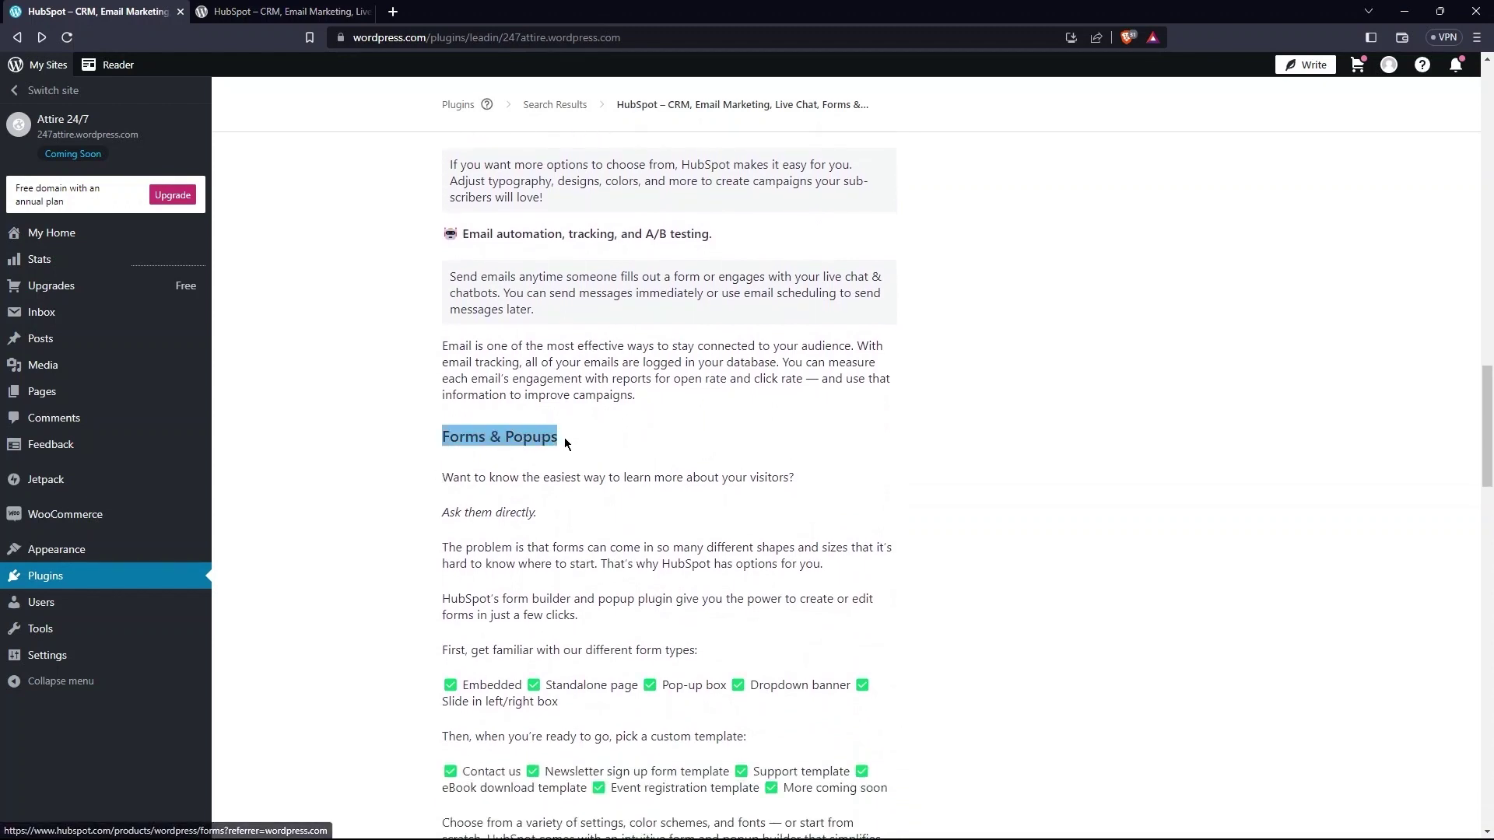
{"action": "scroll", "coordinate": [565, 444], "scroll_direction": "down", "scroll_amount": 7}
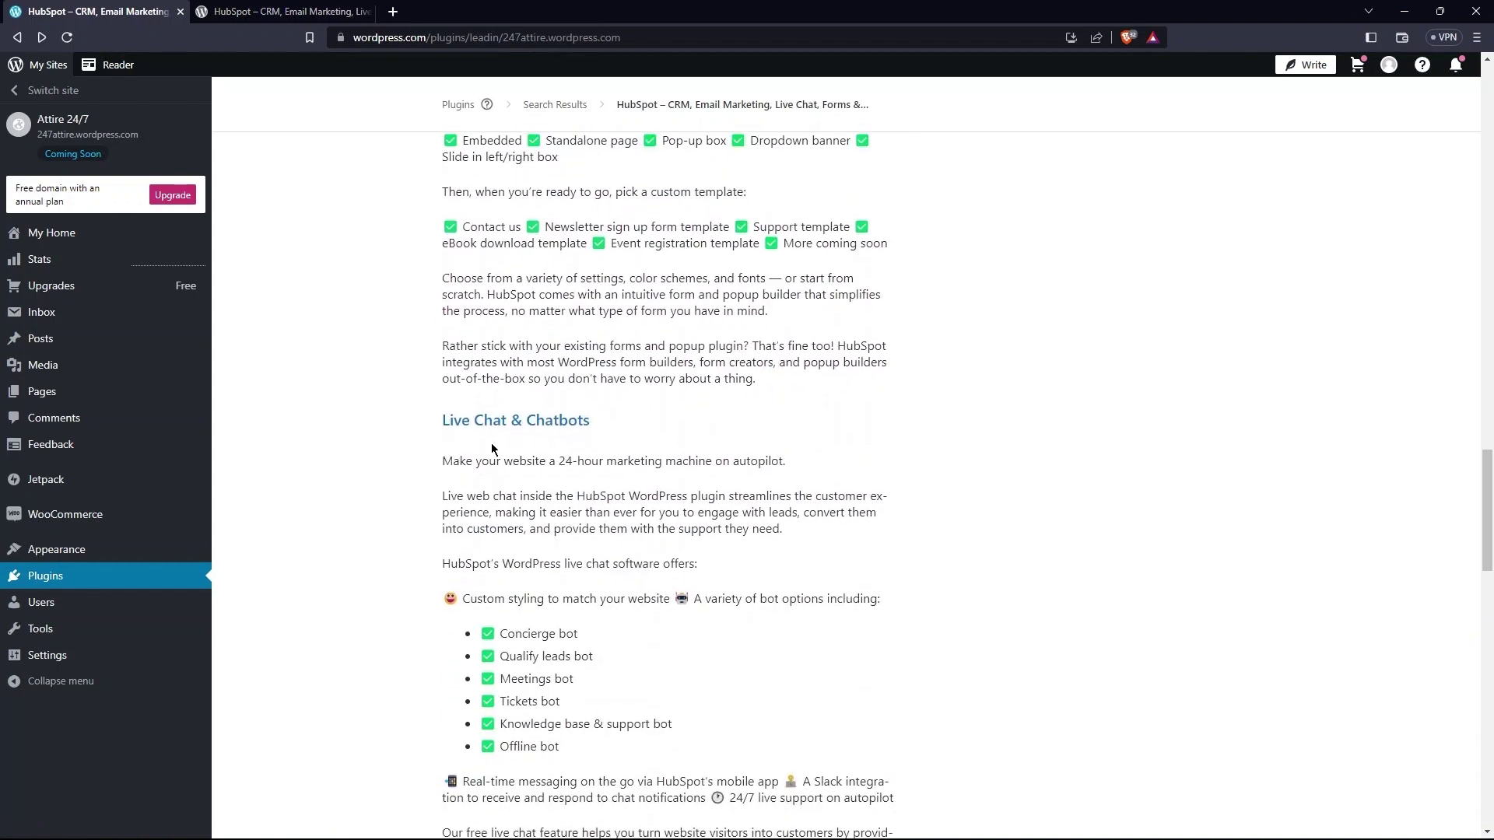
{"action": "left_click_drag", "start_coordinate": [438, 425], "coordinate": [548, 422]}
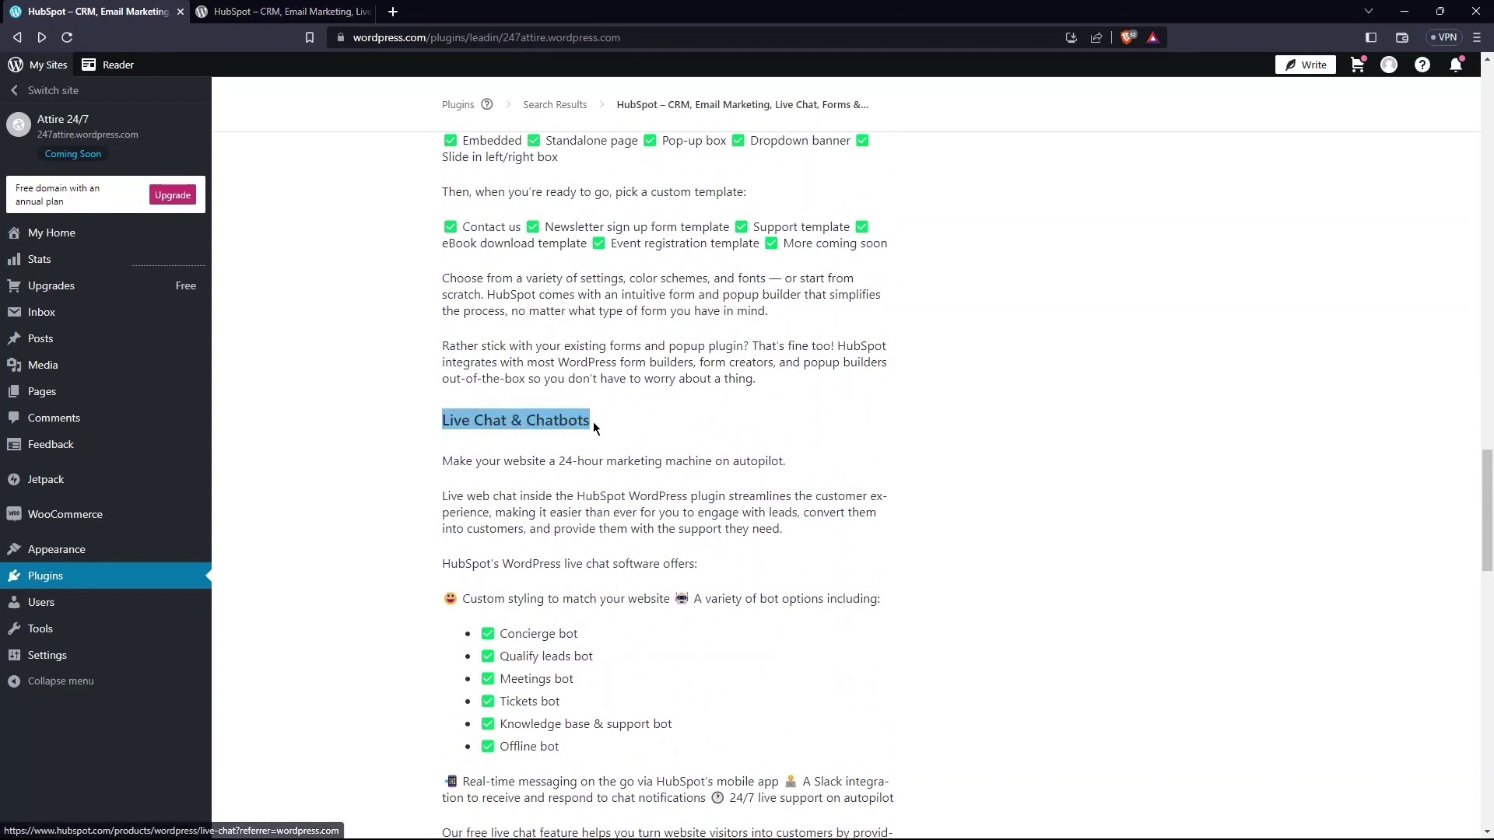
{"action": "scroll", "coordinate": [589, 424], "scroll_direction": "down", "scroll_amount": 5}
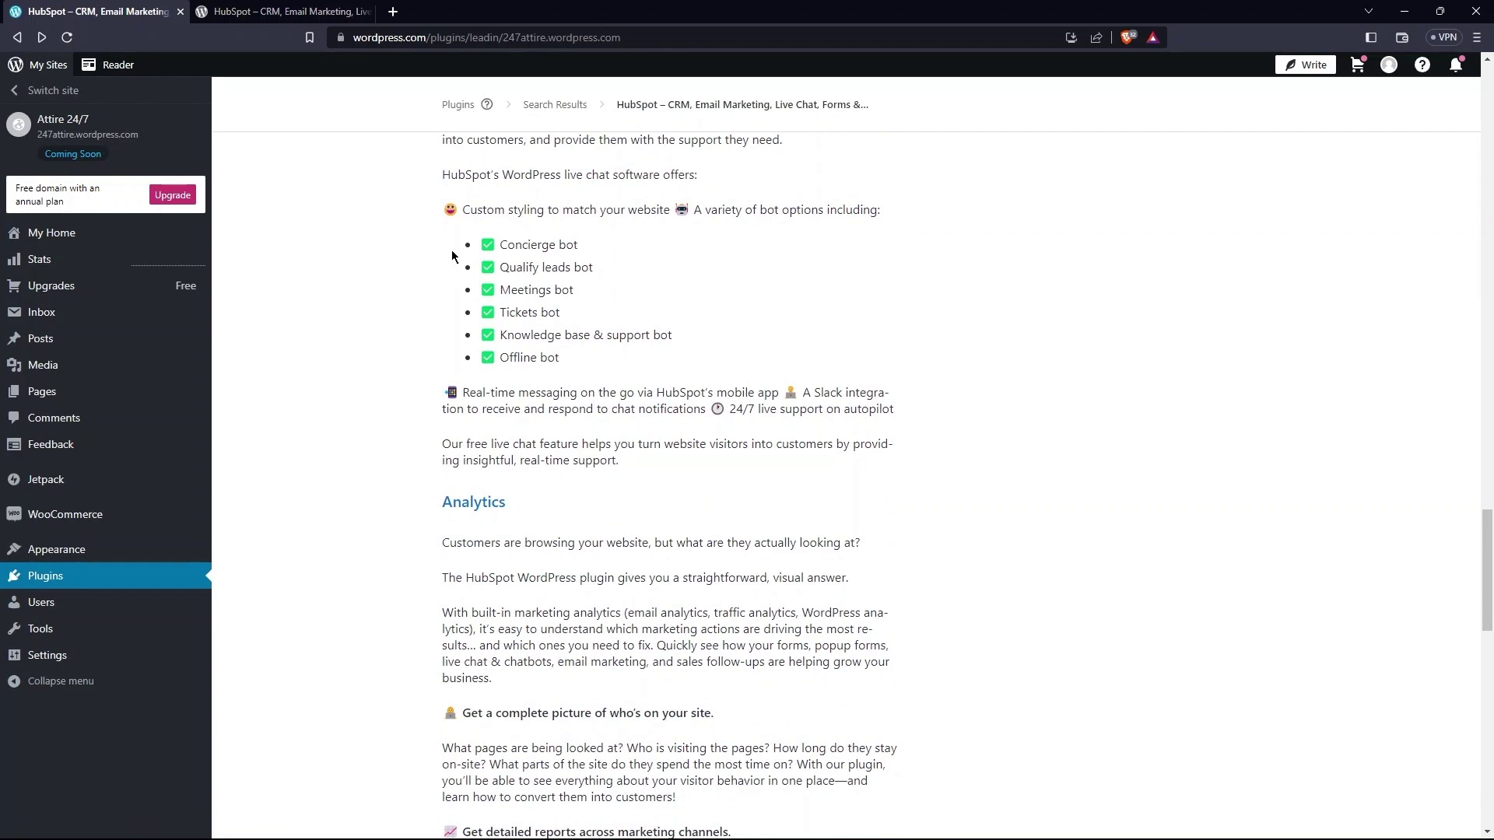
{"action": "left_click_drag", "start_coordinate": [465, 209], "coordinate": [549, 235]}
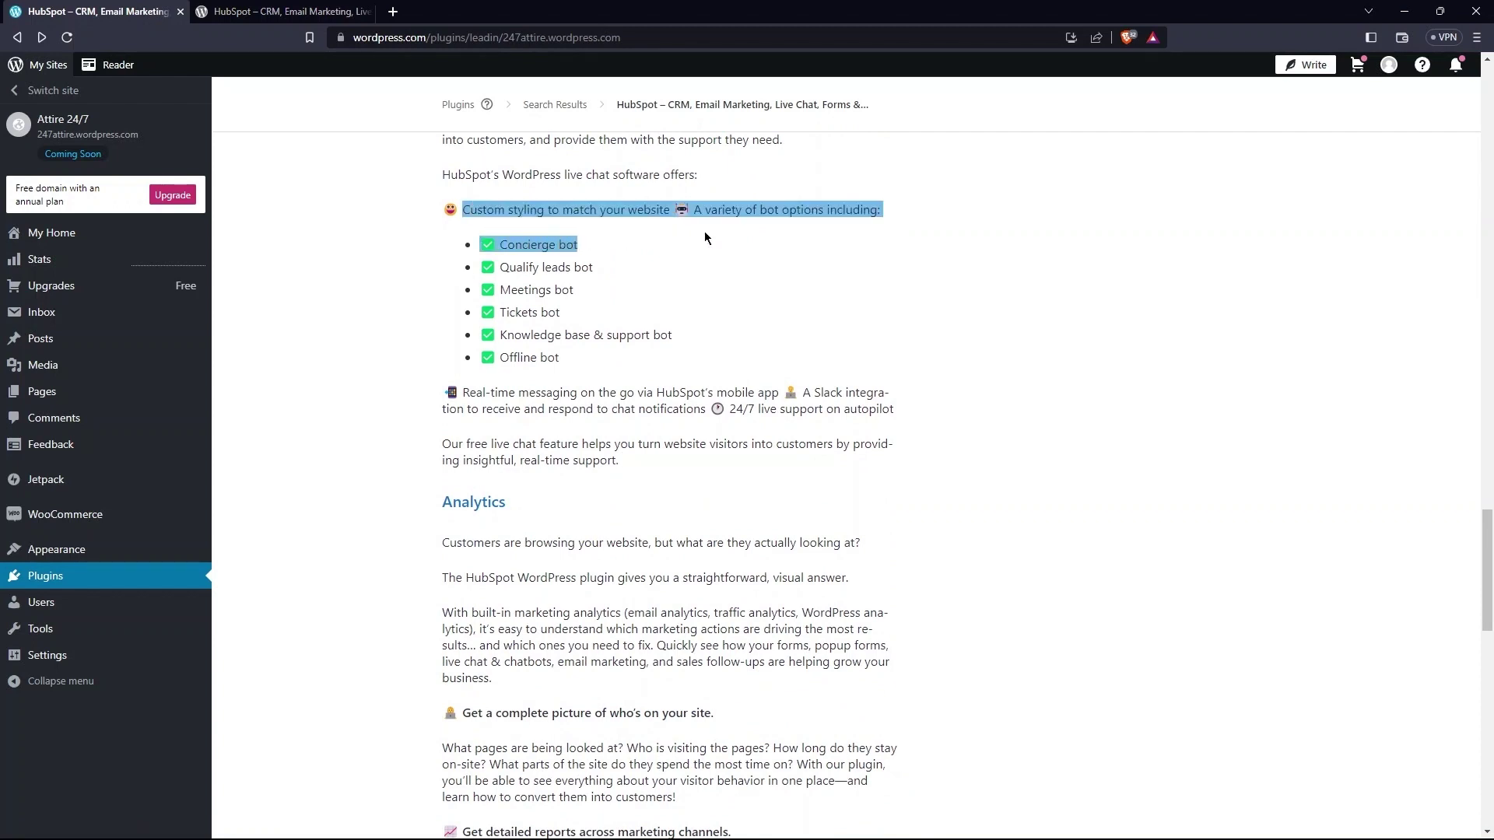
{"action": "left_click_drag", "start_coordinate": [705, 237], "coordinate": [860, 208]}
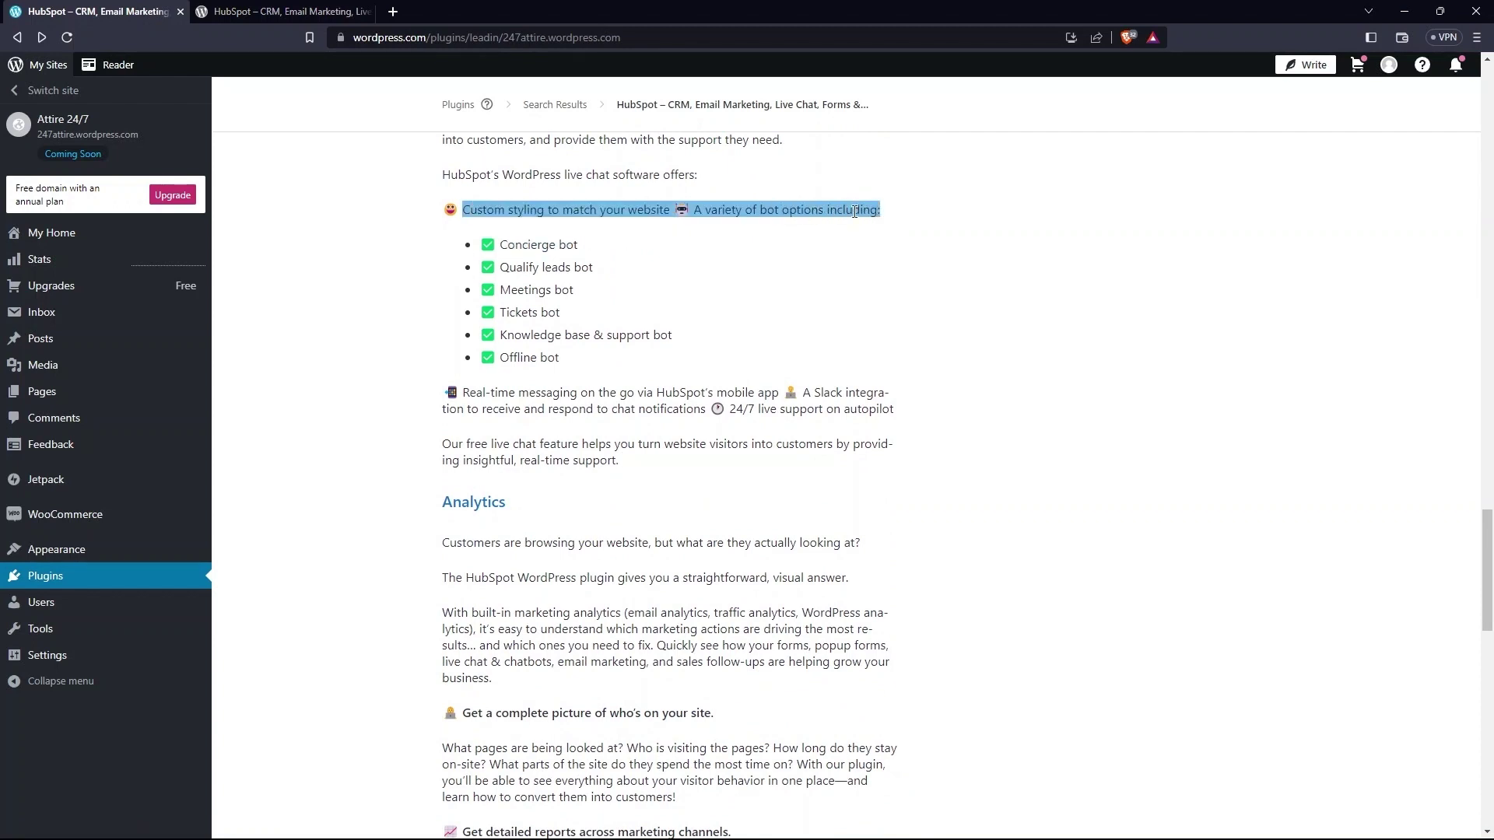
{"action": "left_click_drag", "start_coordinate": [501, 246], "coordinate": [561, 247]}
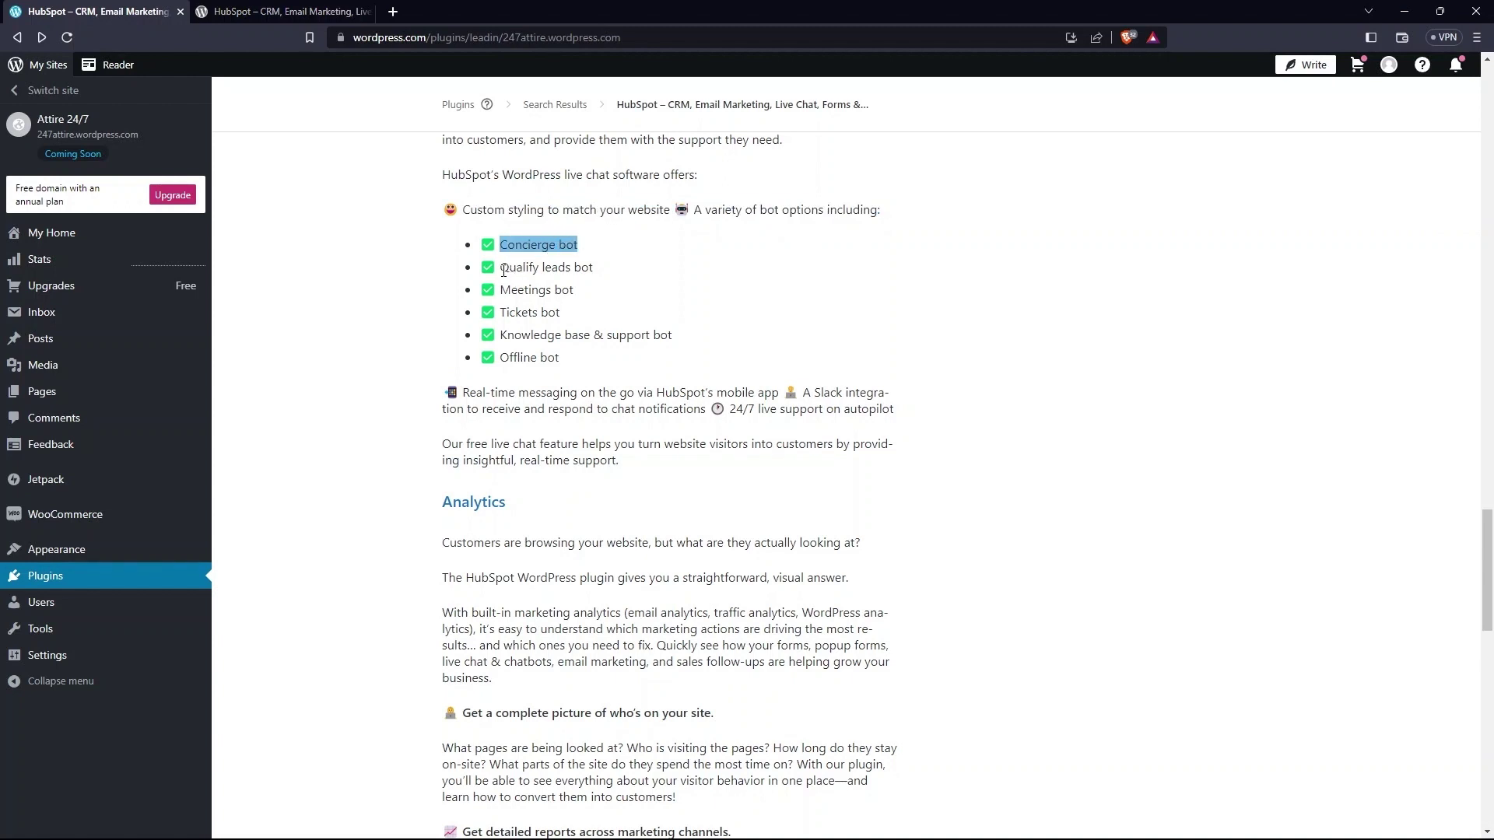
{"action": "left_click_drag", "start_coordinate": [501, 269], "coordinate": [542, 266]}
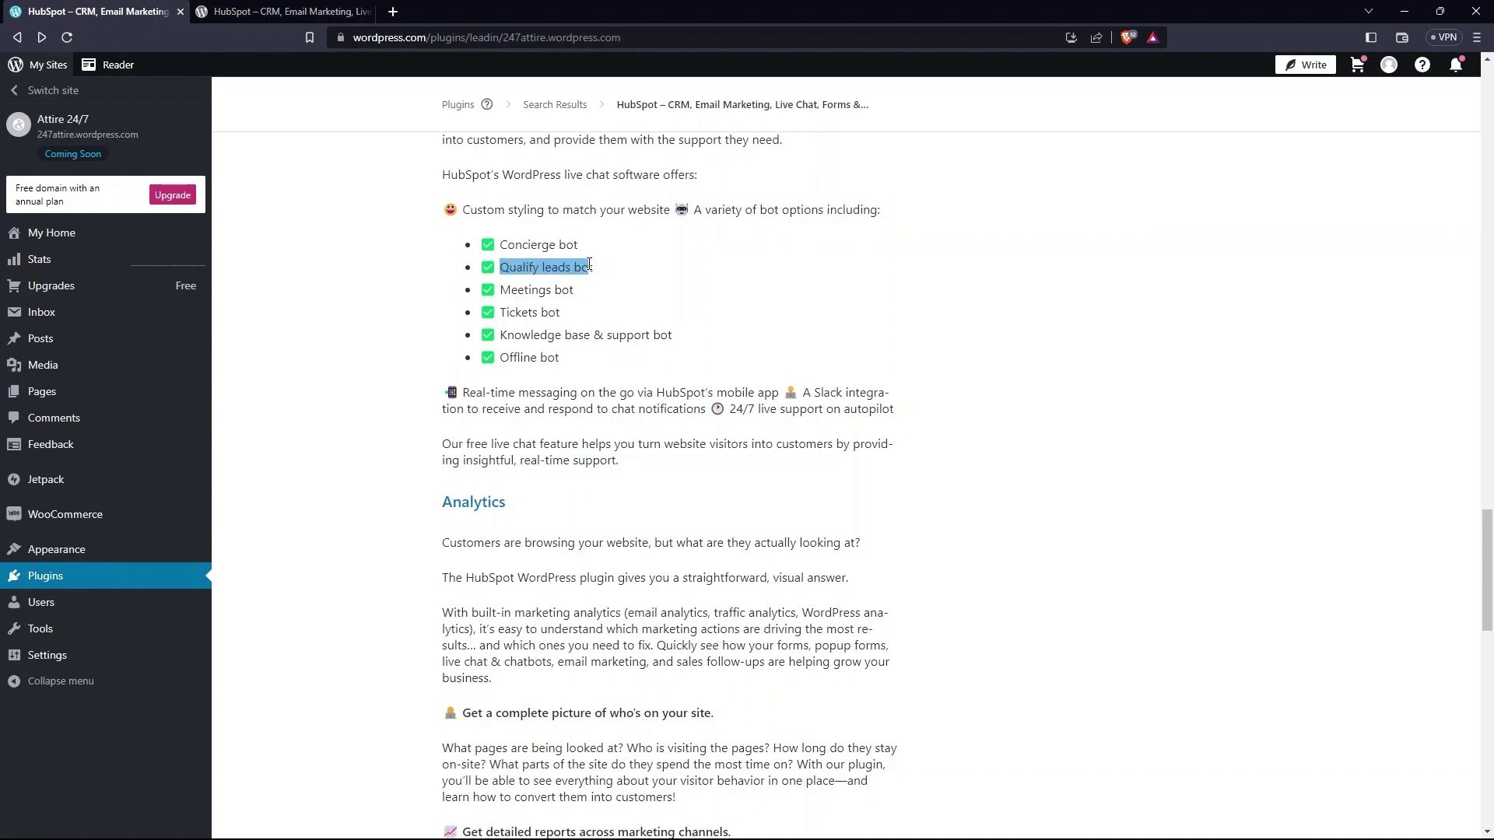
{"action": "scroll", "coordinate": [404, 223], "scroll_direction": "down", "scroll_amount": 4}
{"action": "left_click_drag", "start_coordinate": [424, 192], "coordinate": [510, 199]}
{"action": "scroll", "coordinate": [529, 296], "scroll_direction": "down", "scroll_amount": 2}
{"action": "scroll", "coordinate": [535, 310], "scroll_direction": "down", "scroll_amount": 2}
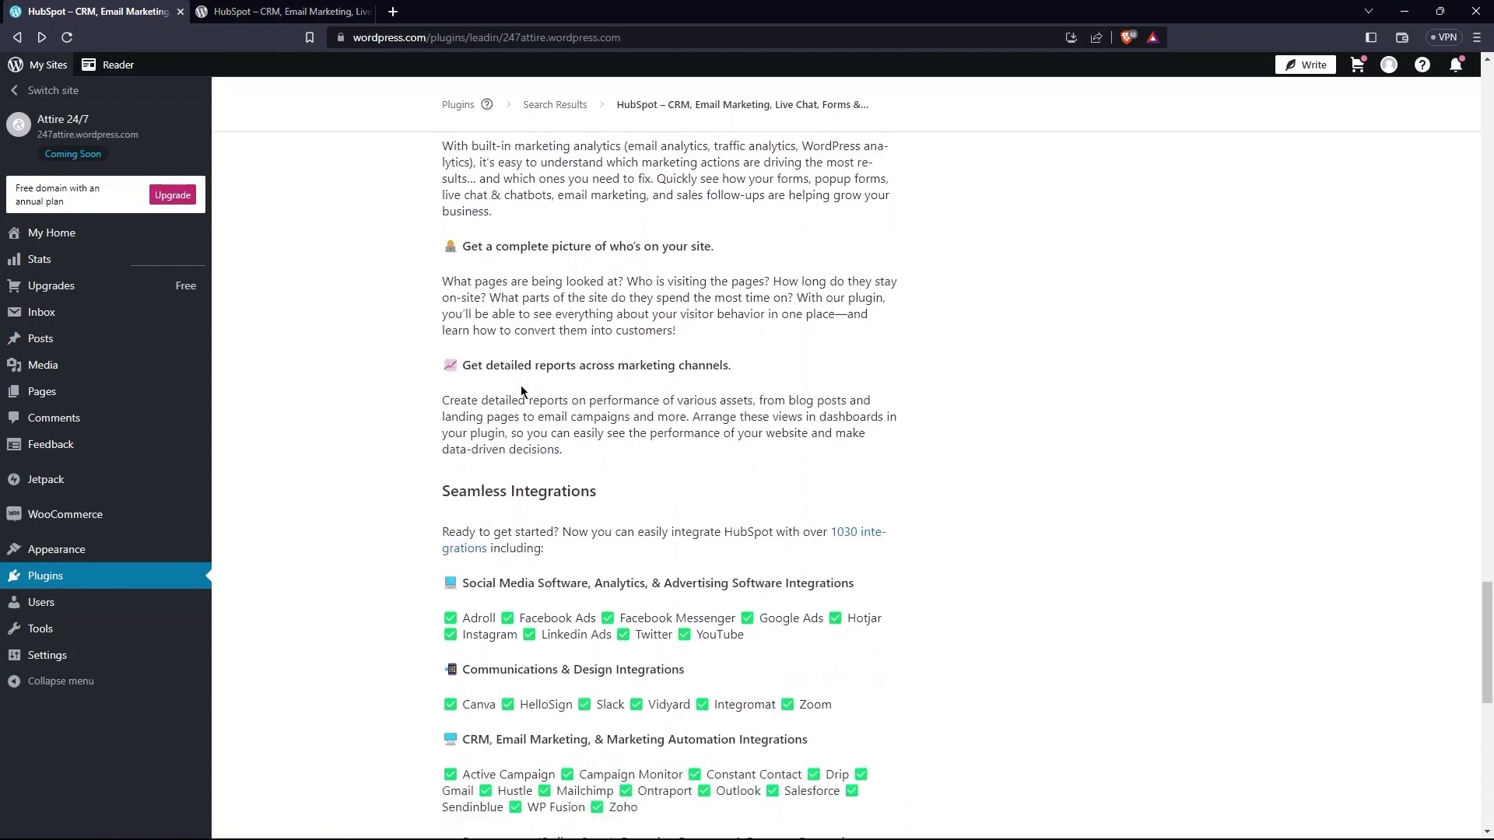
{"action": "left_click_drag", "start_coordinate": [441, 491], "coordinate": [596, 484]}
{"action": "scroll", "coordinate": [576, 487], "scroll_direction": "down", "scroll_amount": 8}
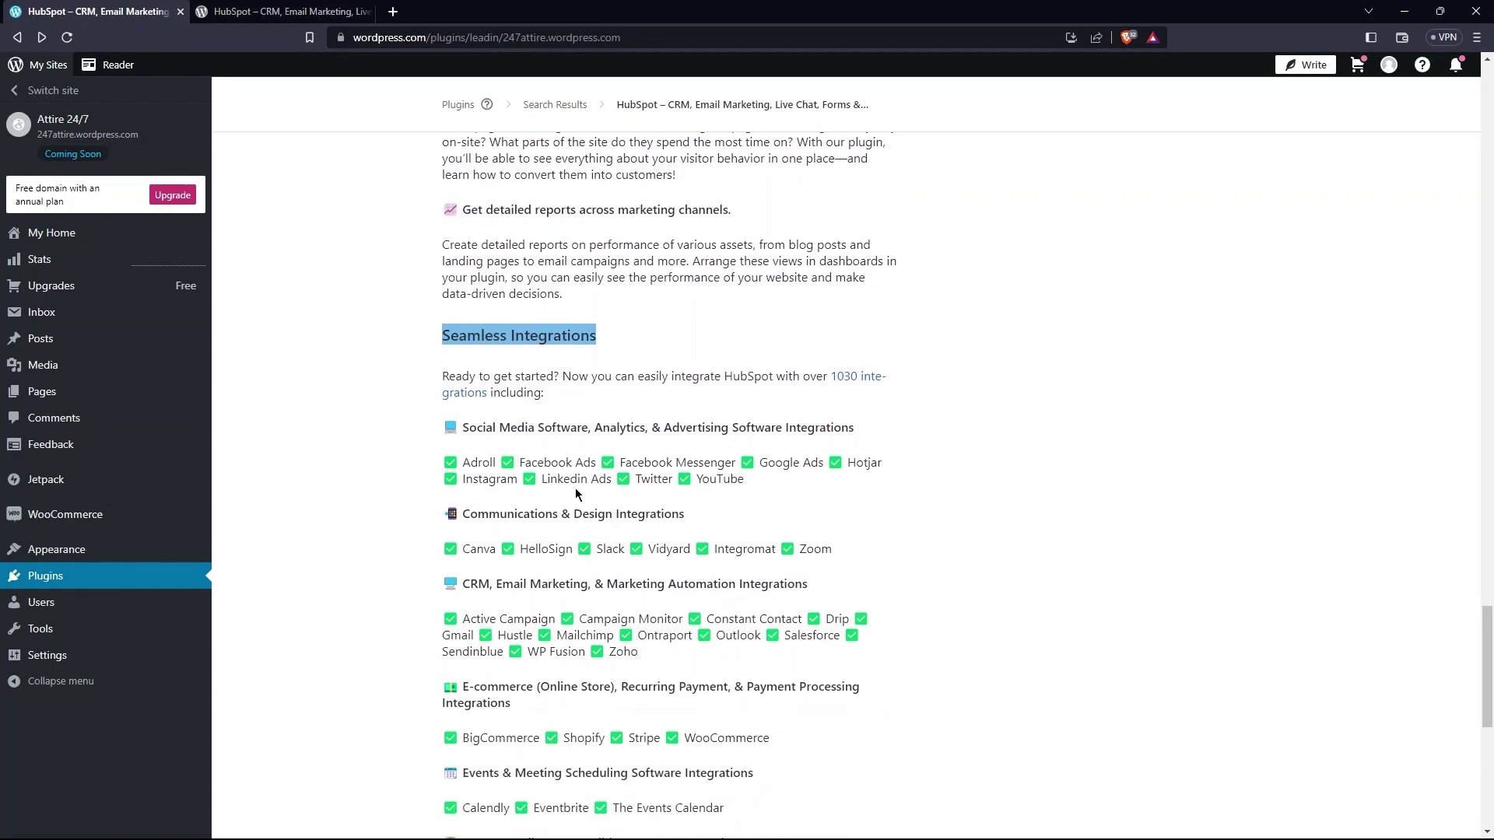